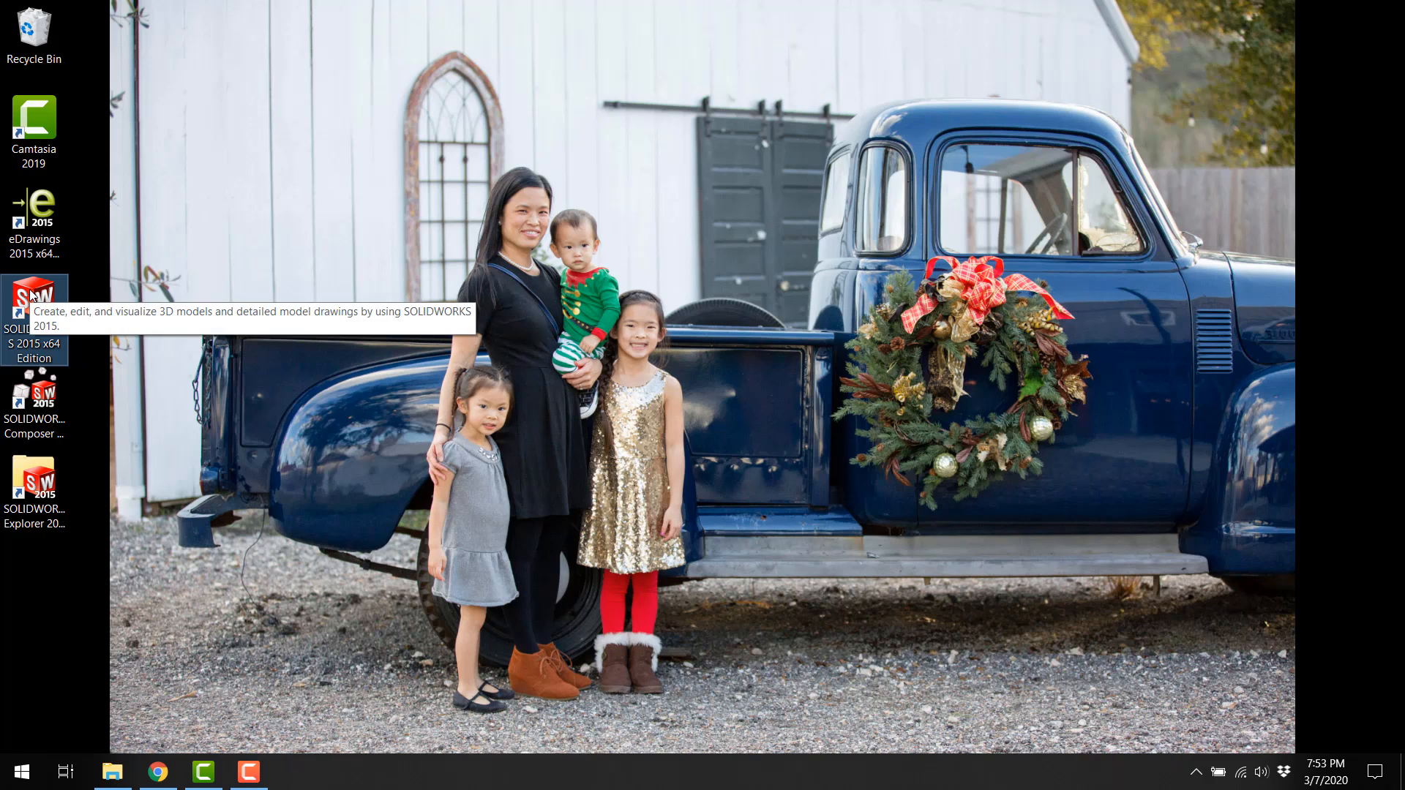
# Step: Launch SOLIDWORKS 2015 and create a new part document
pyautogui.doubleClick(32, 295)
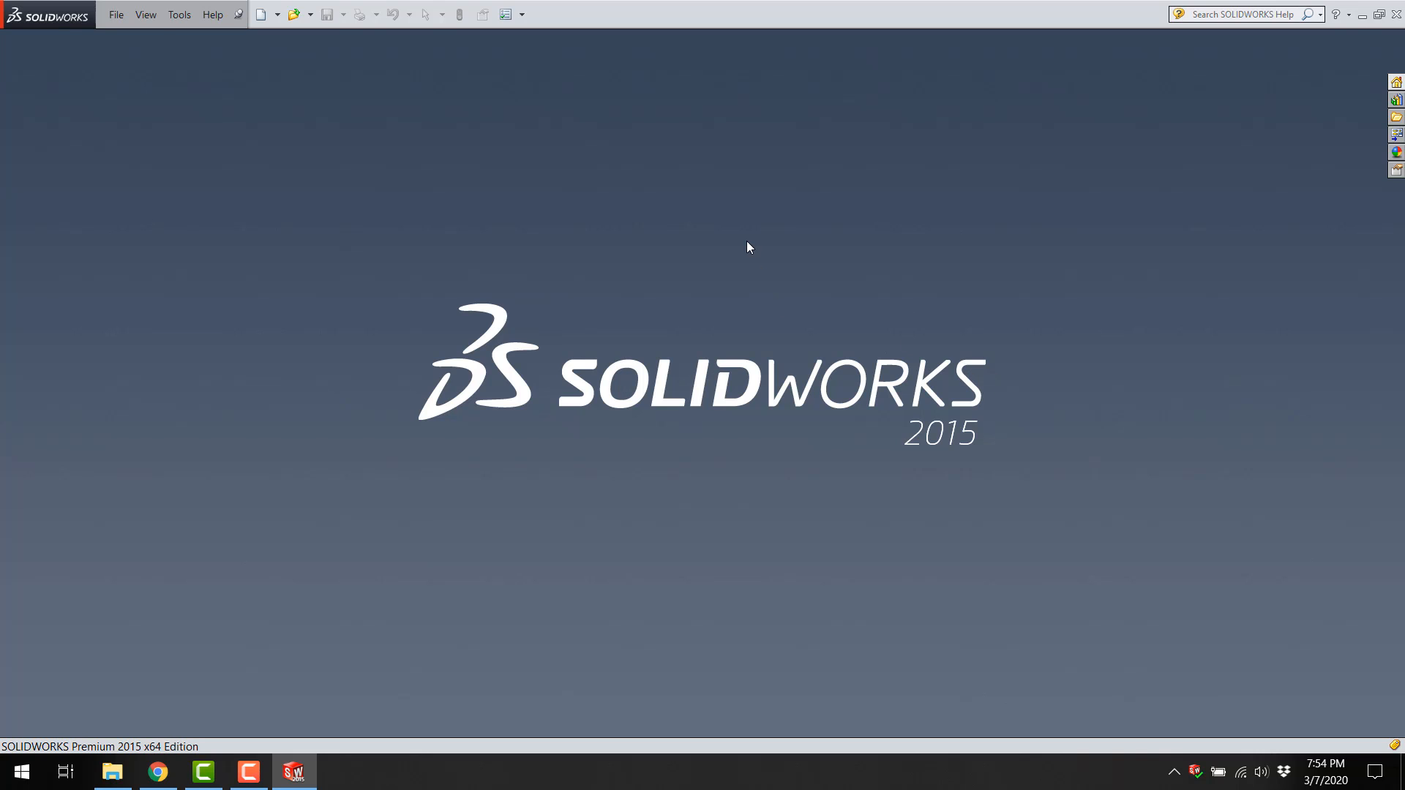
pyautogui.click(277, 15)
pyautogui.click(286, 37)
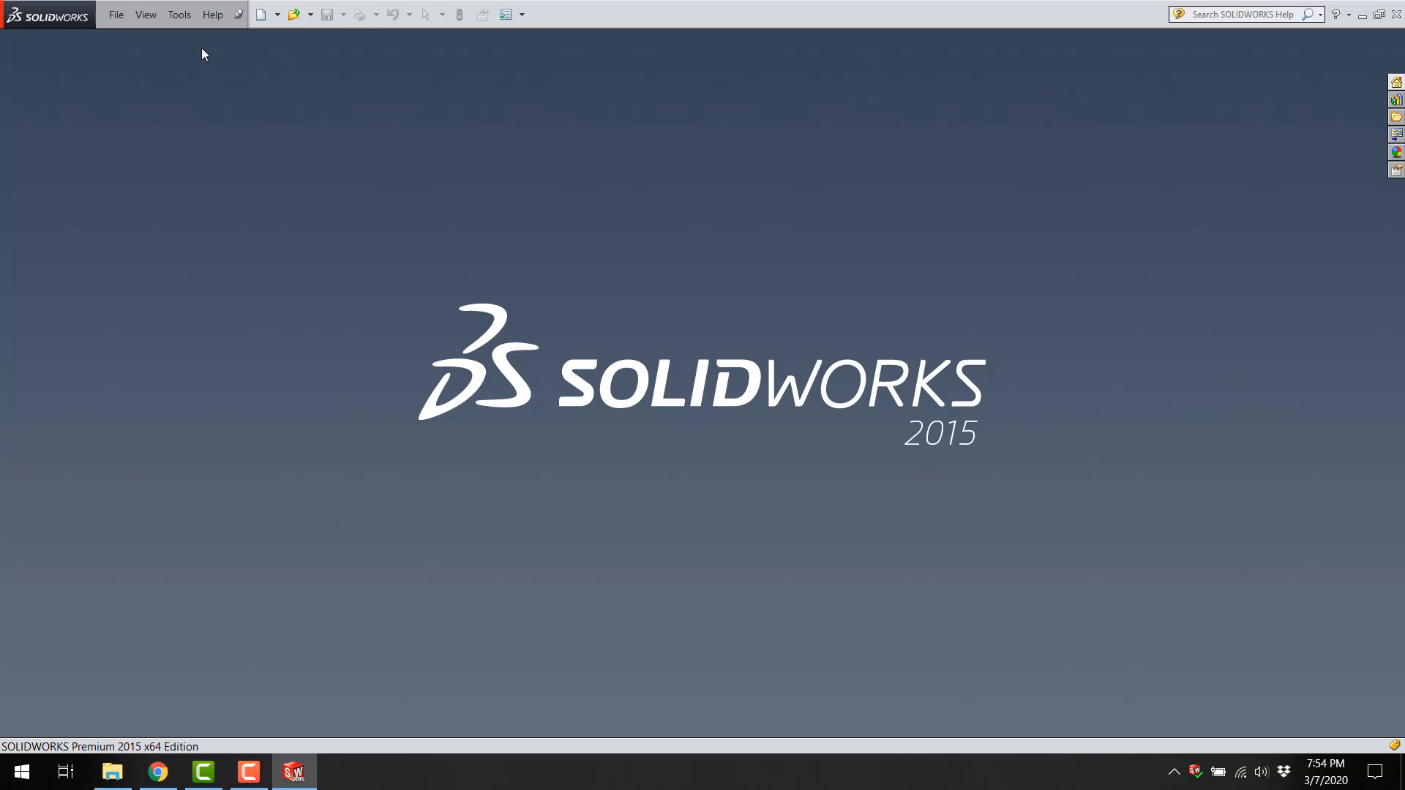
pyautogui.click(115, 22)
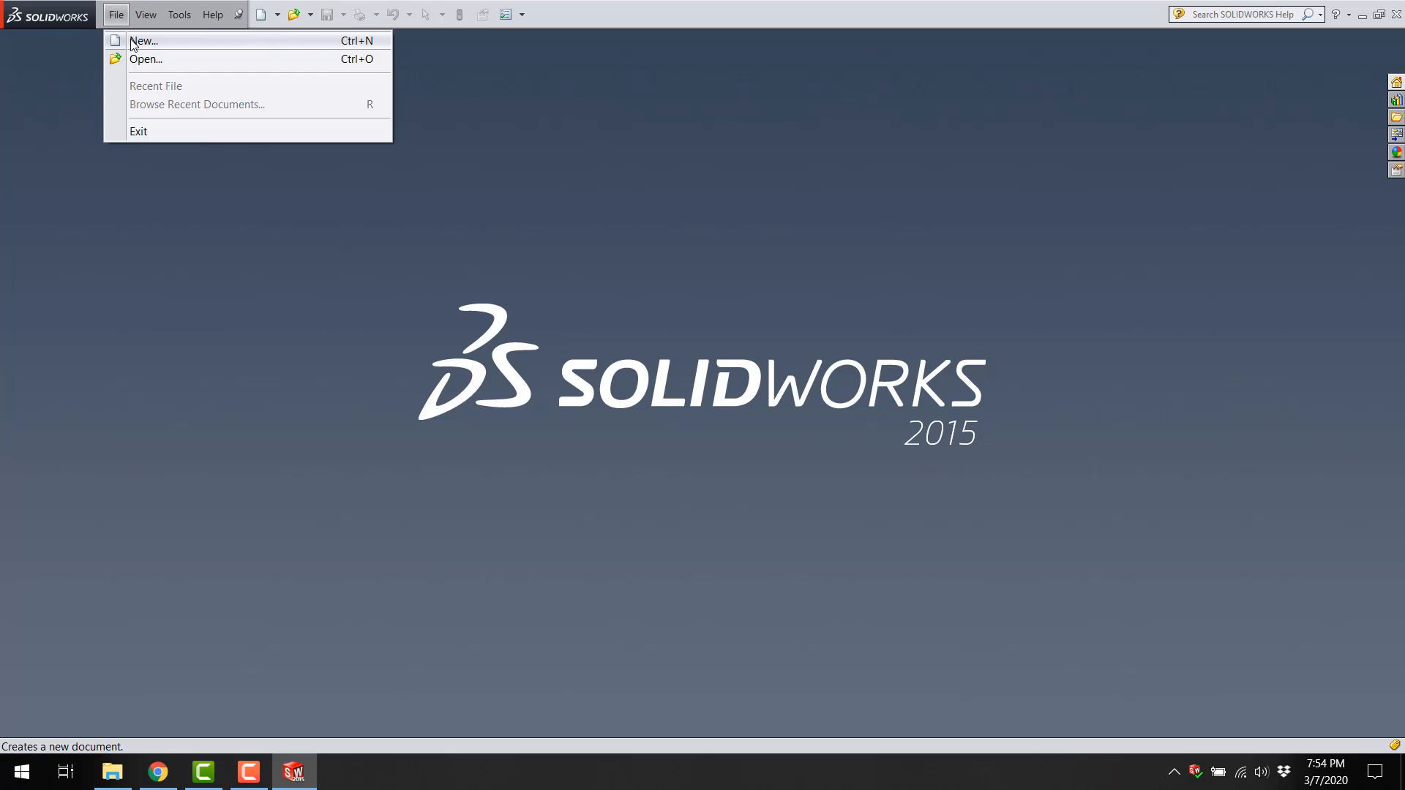
pyautogui.click(133, 42)
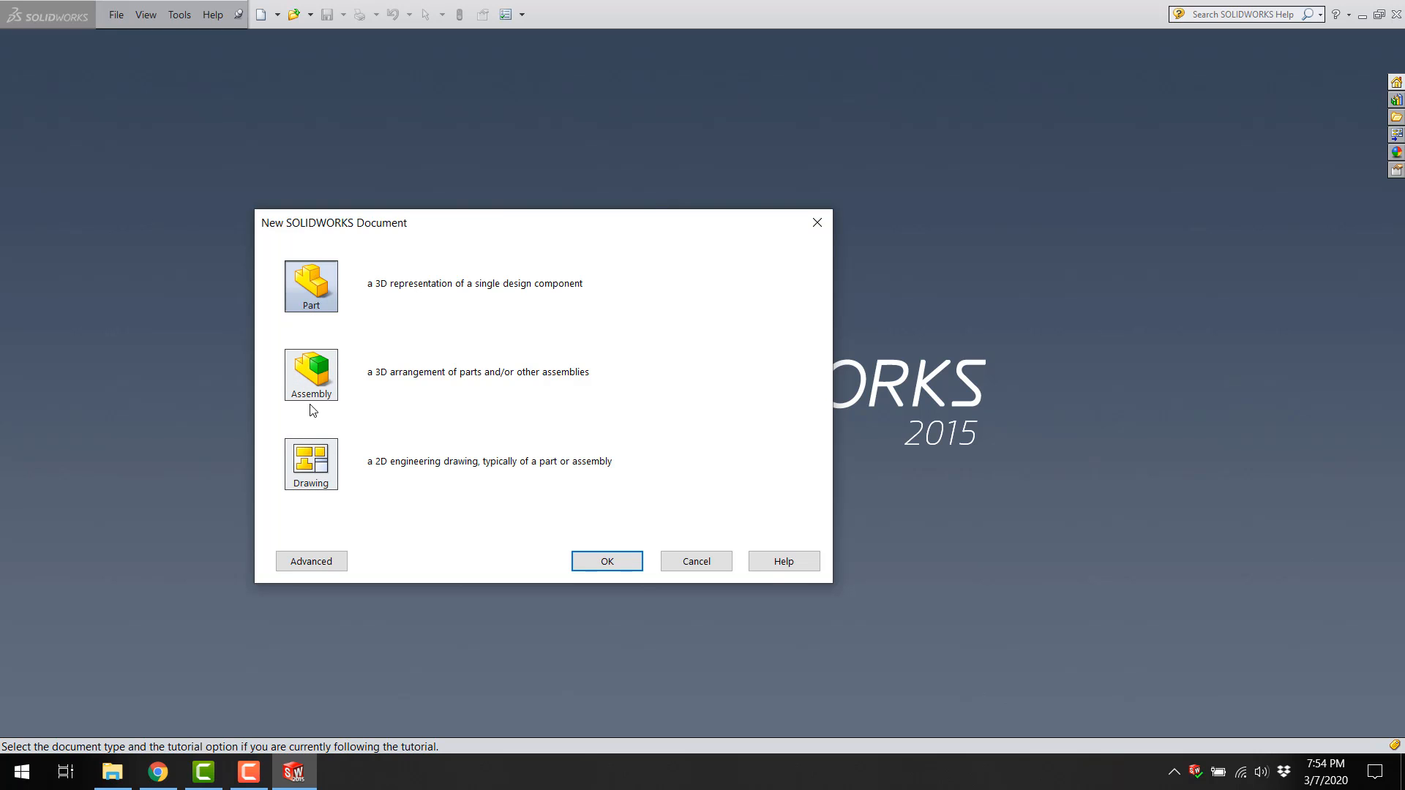
pyautogui.click(607, 558)
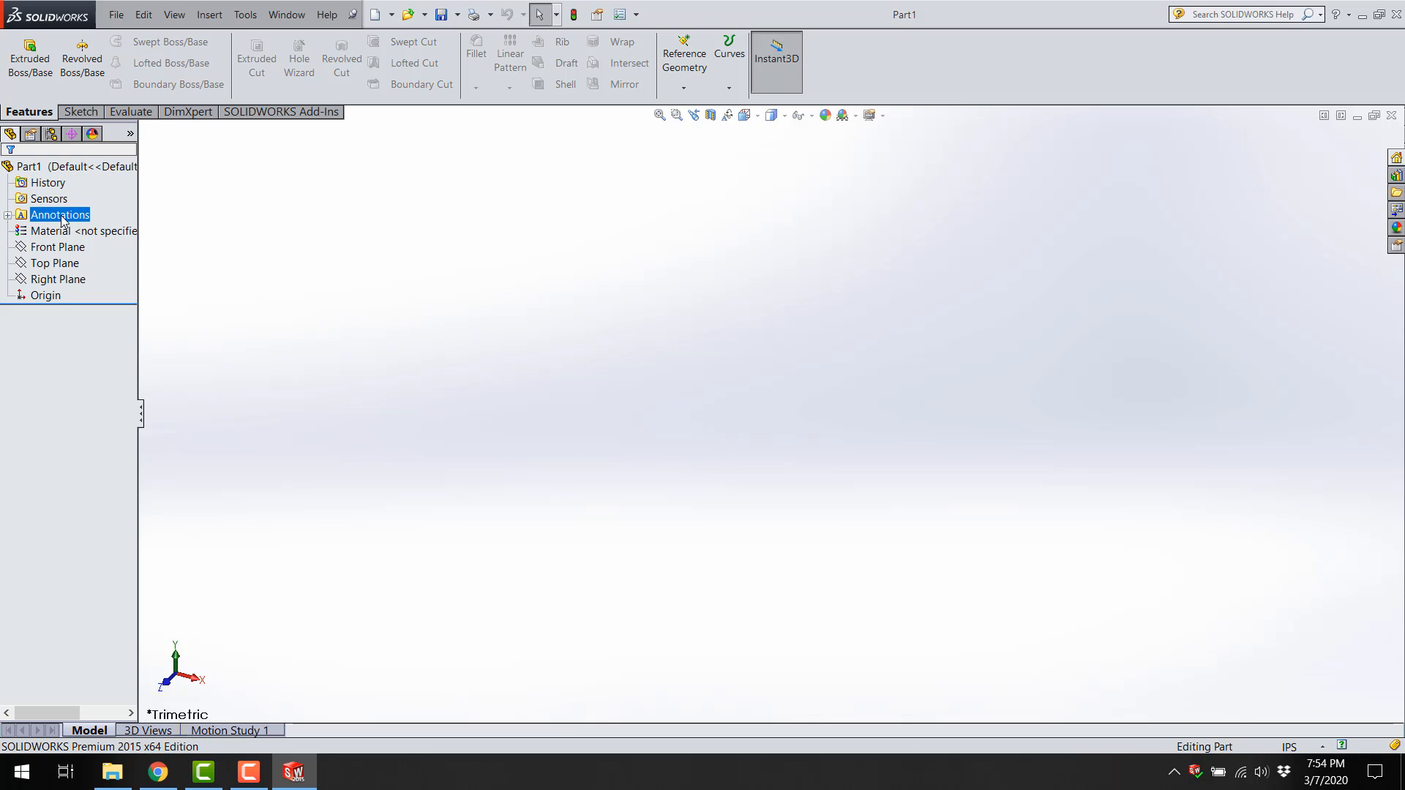
pyautogui.click(55, 263)
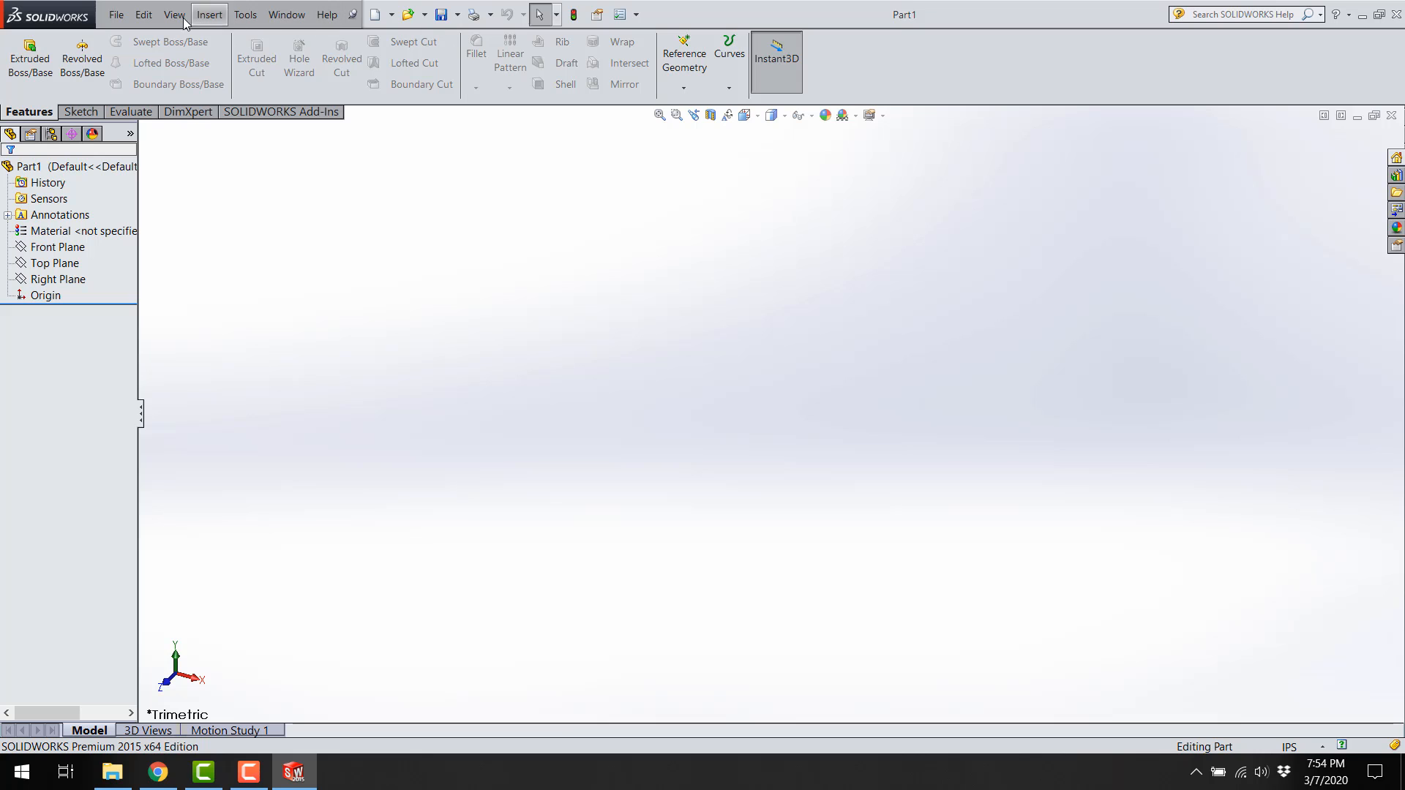
pyautogui.click(117, 14)
pyautogui.moveTo(166, 18)
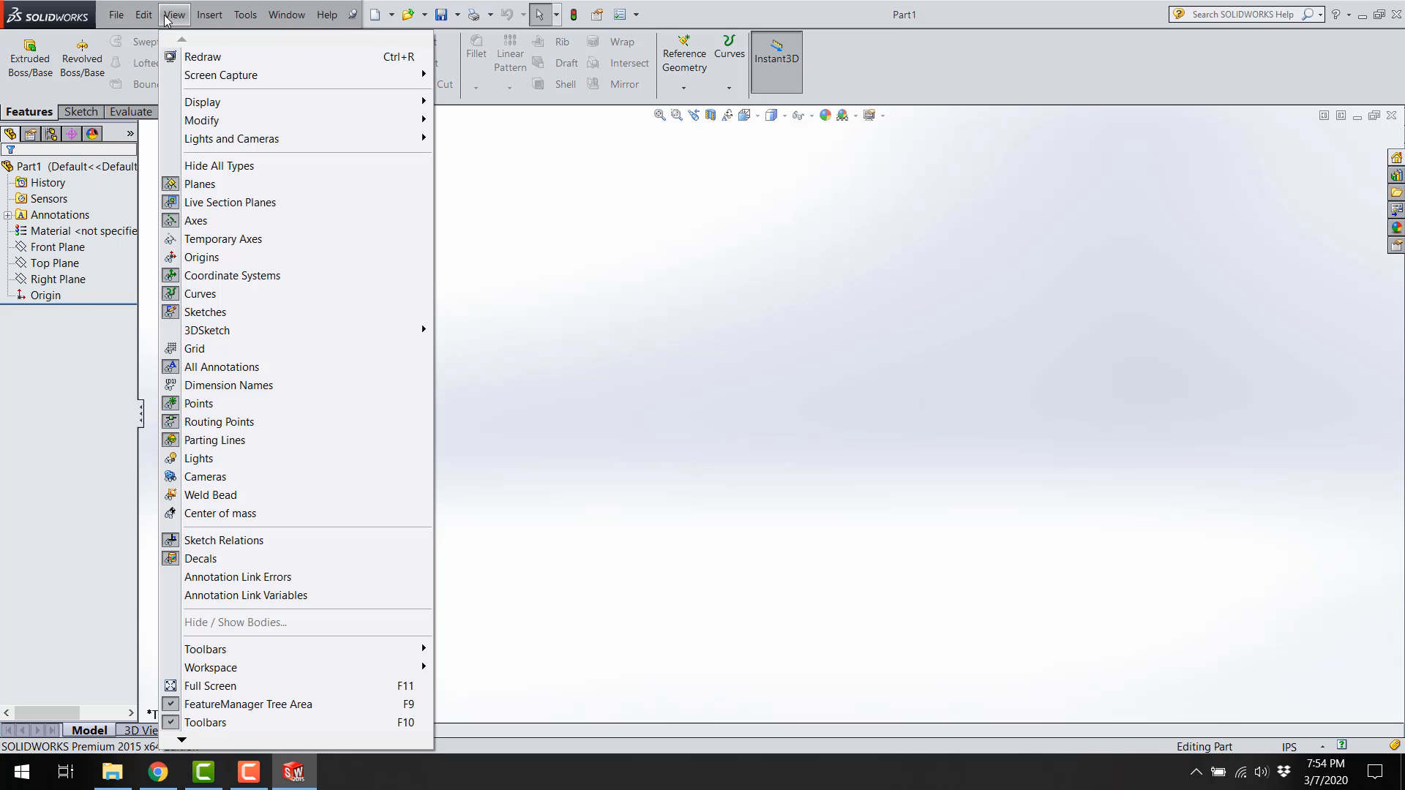
pyautogui.moveTo(288, 20)
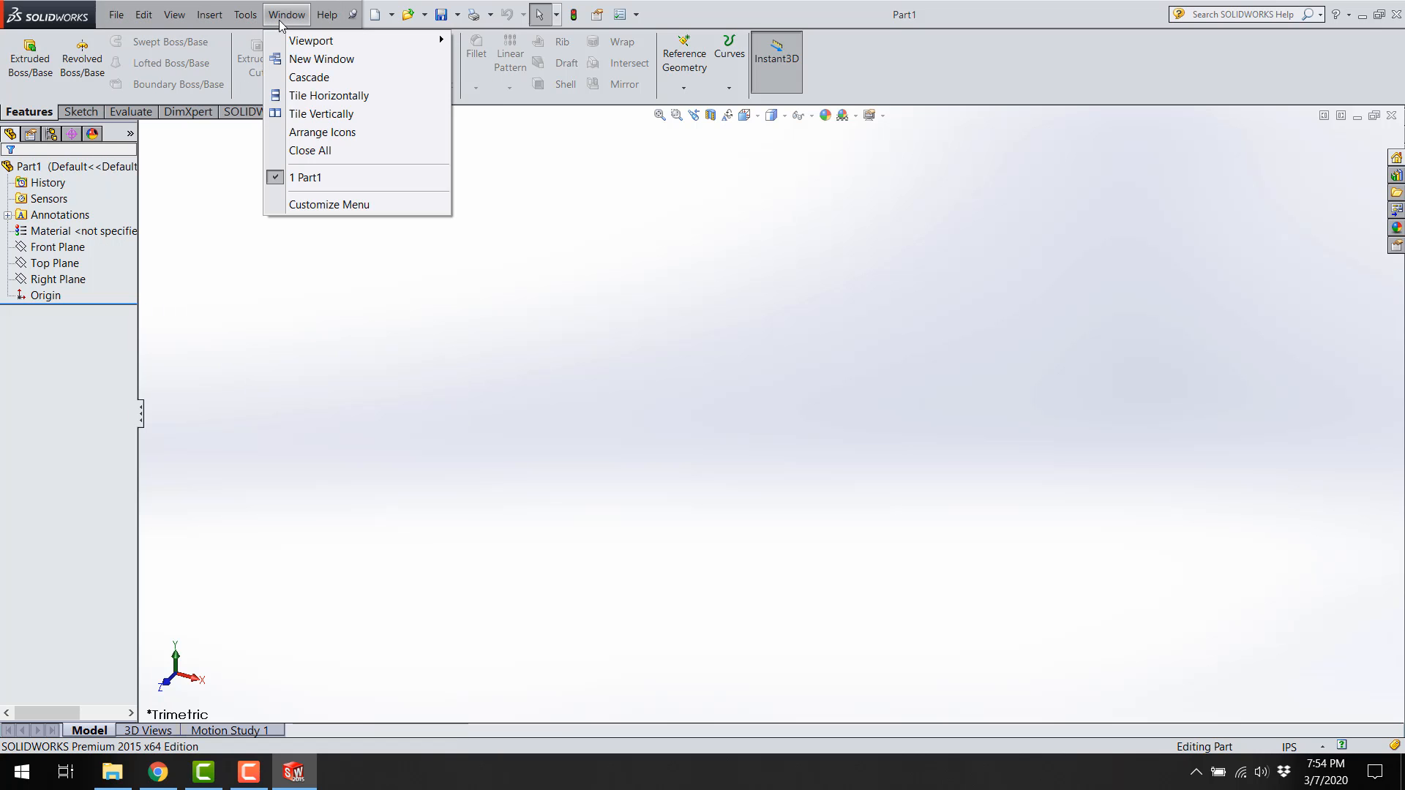
pyautogui.click(515, 68)
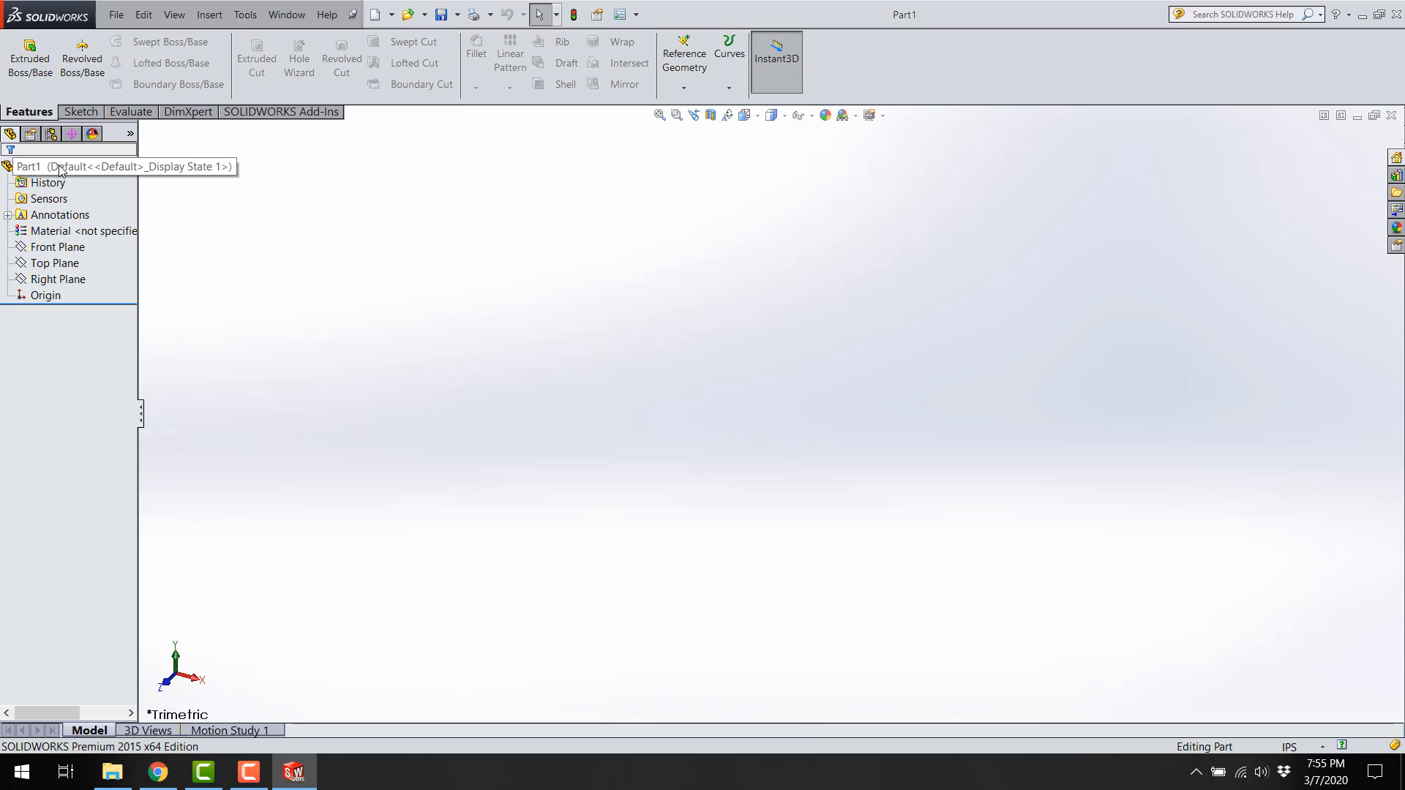
pyautogui.click(55, 233)
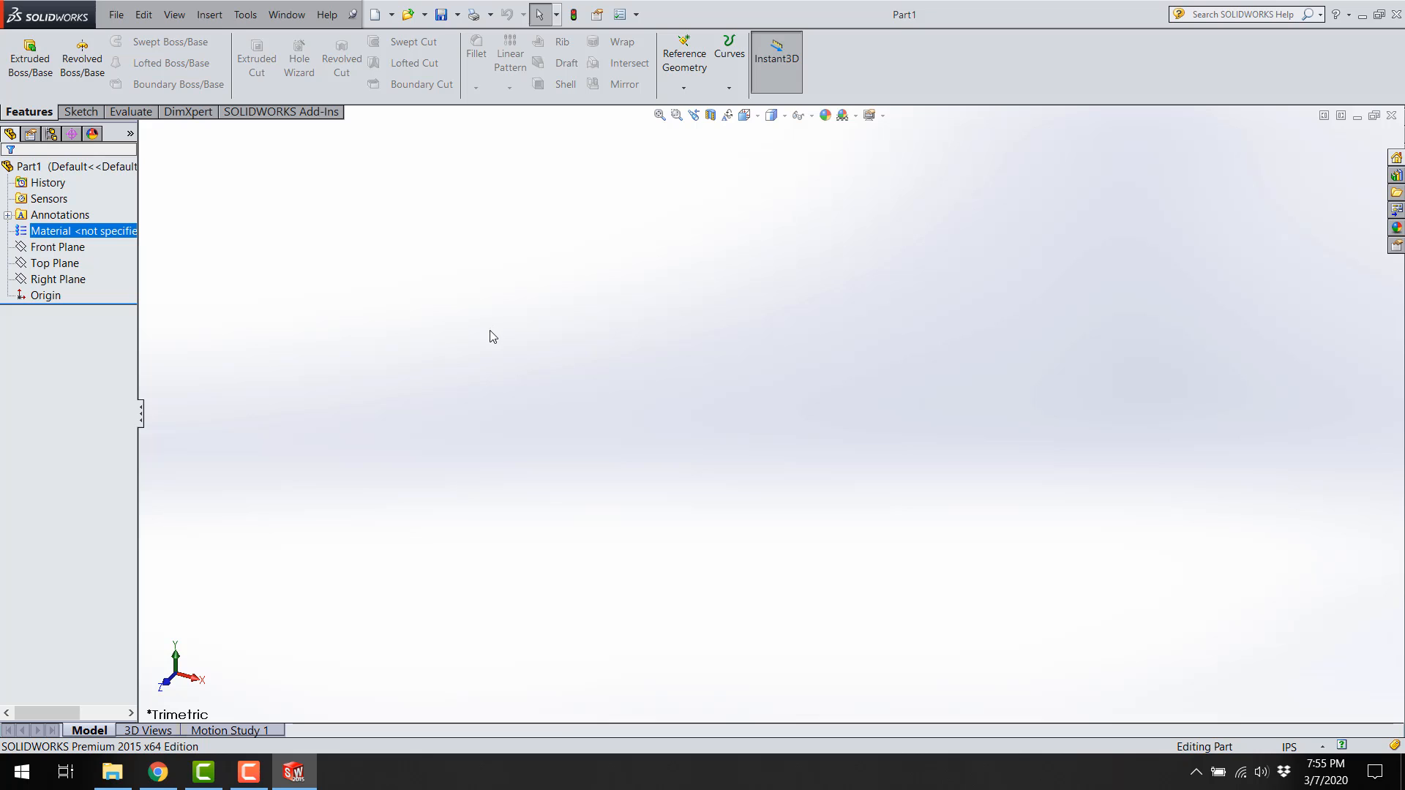
# Step: Examine the Front, Top and Right planes and the origin, individually and with all three planes highlighted together
pyautogui.click(67, 248)
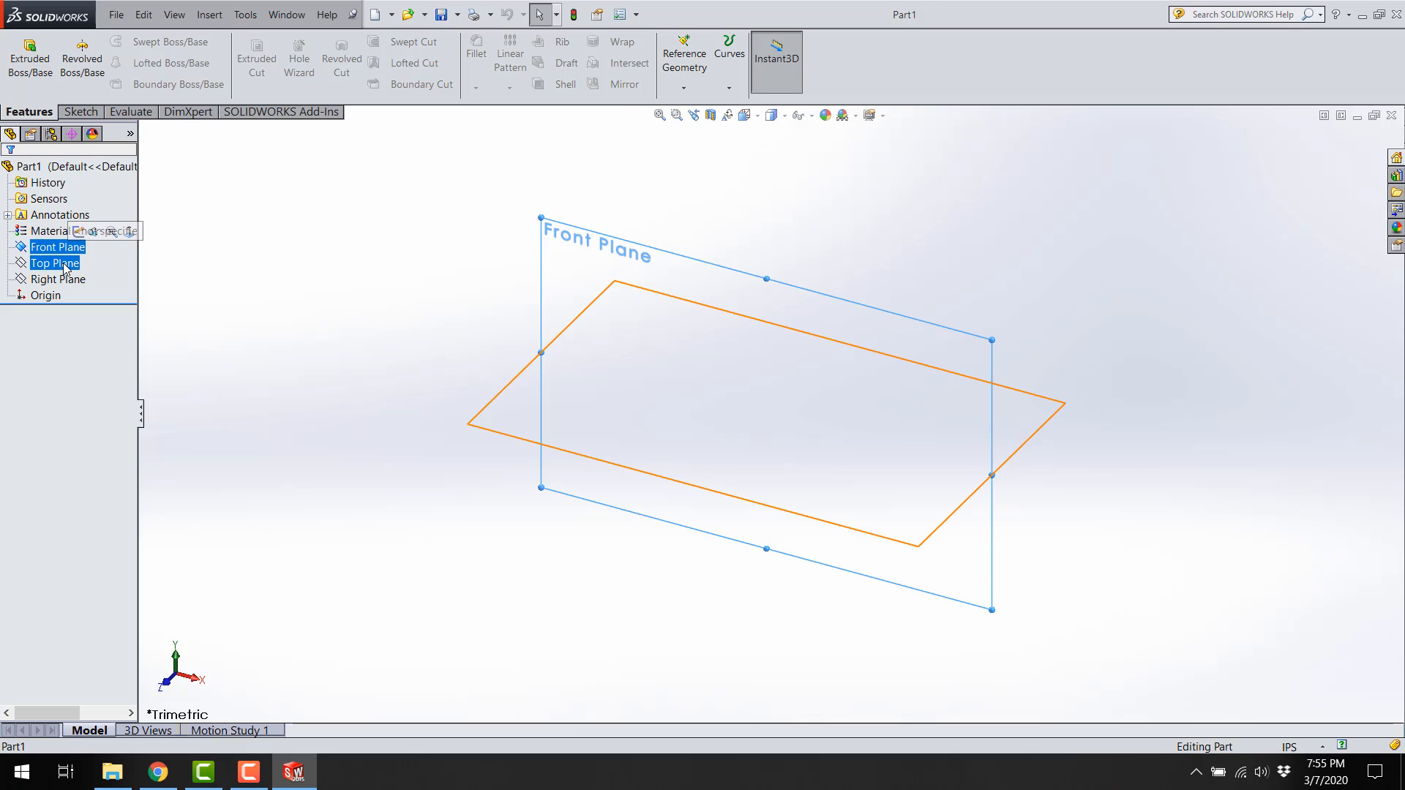
pyautogui.click(64, 262)
pyautogui.click(58, 248)
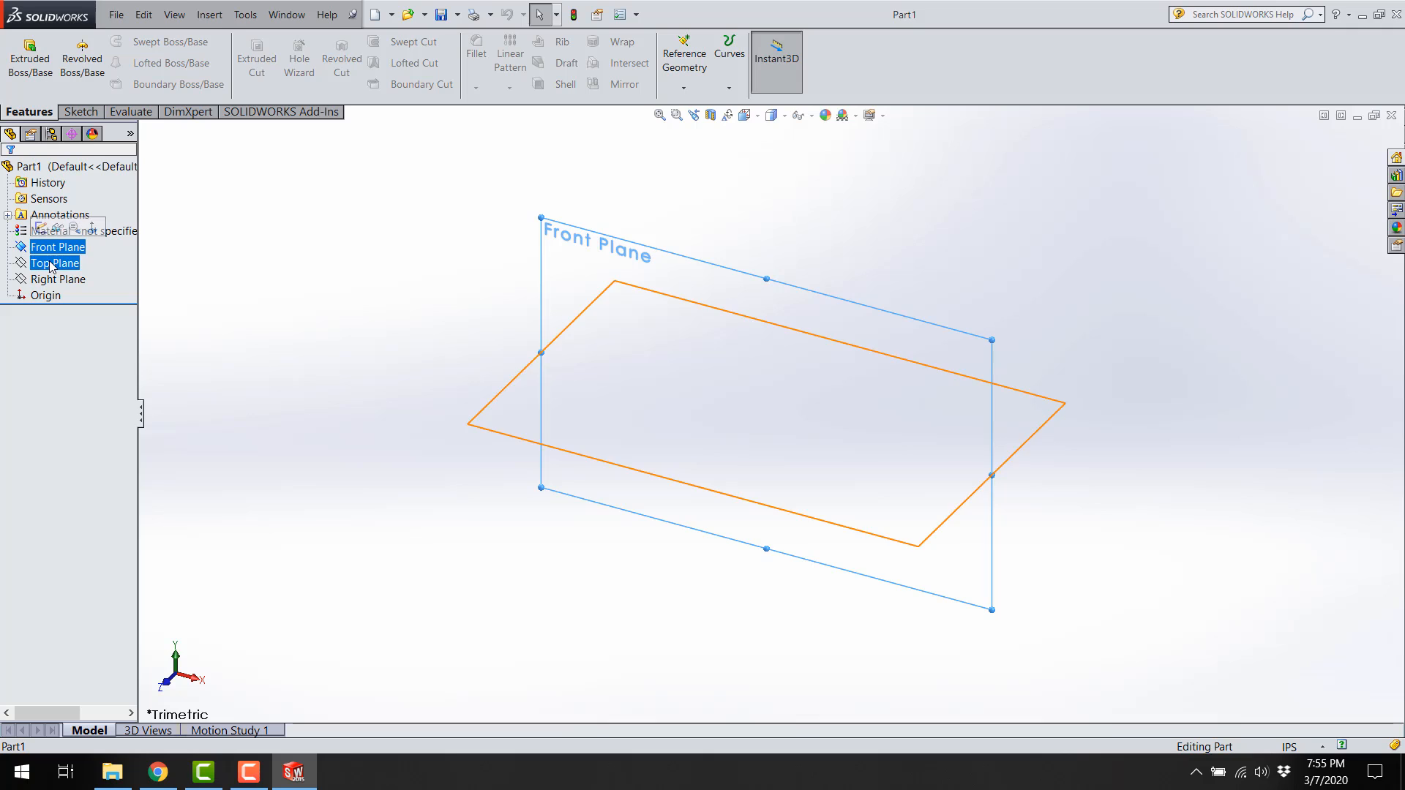
pyautogui.click(54, 263)
pyautogui.click(49, 279)
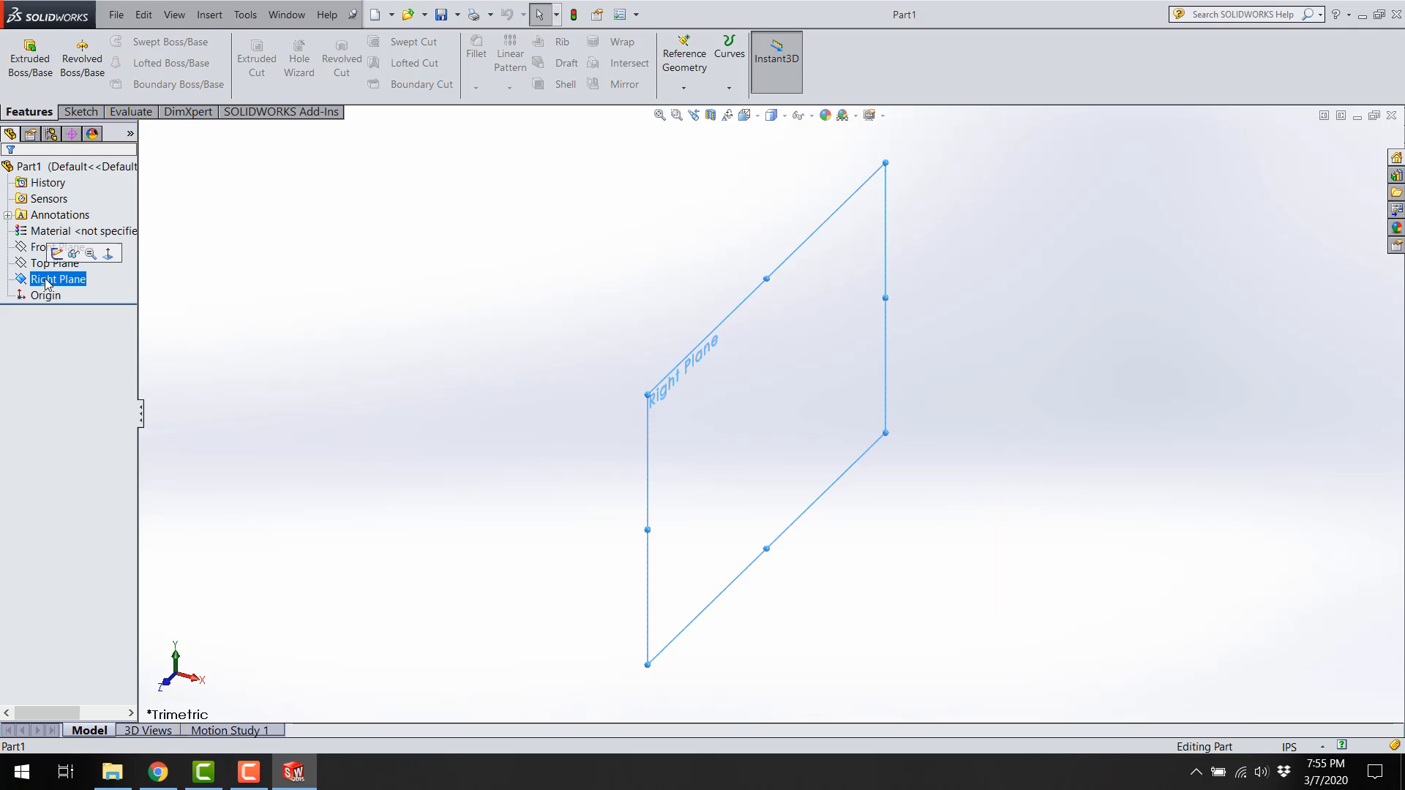
pyautogui.click(43, 297)
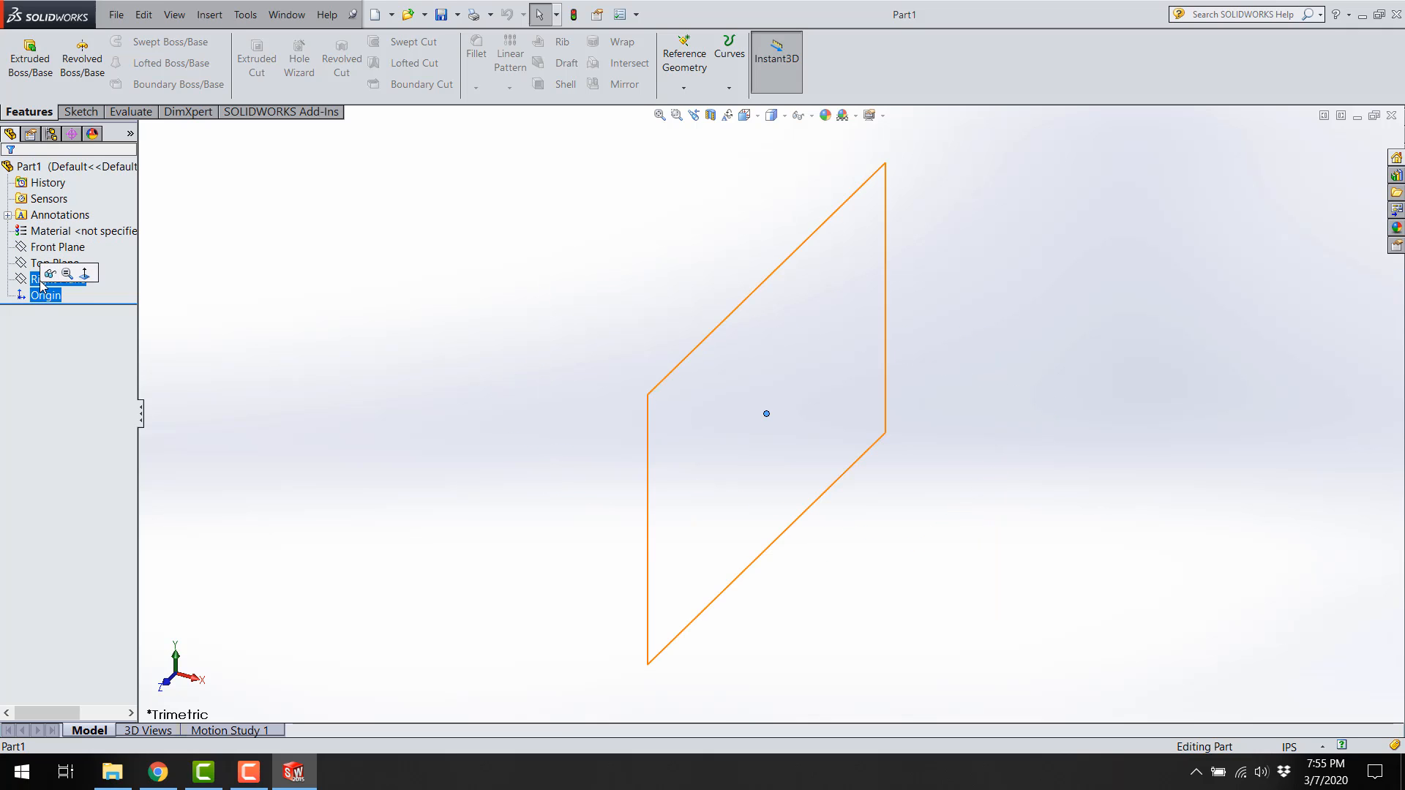
pyautogui.keyDown('ctrl'); pyautogui.click(38, 249); pyautogui.keyUp('ctrl')
pyautogui.click(37, 249)
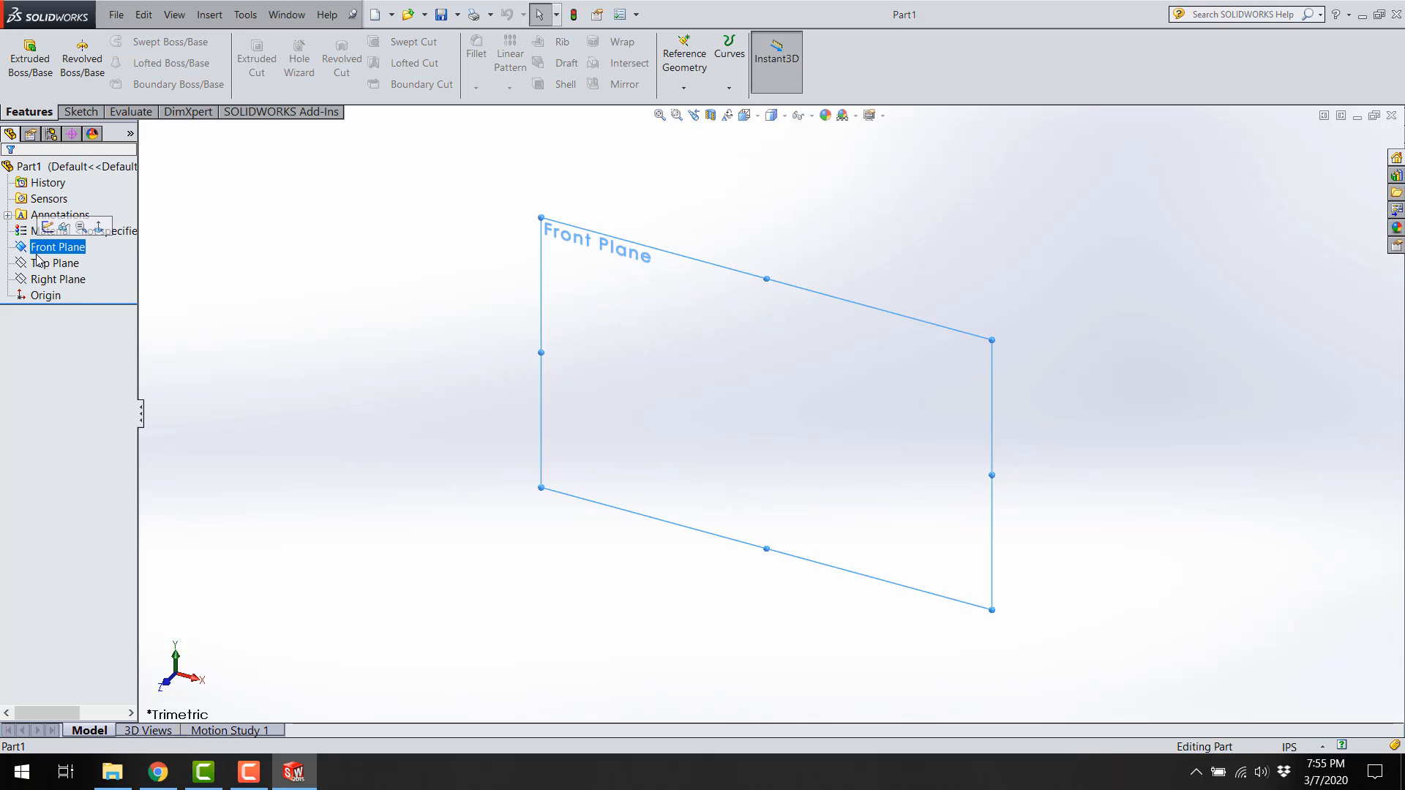
pyautogui.keyDown('ctrl'); pyautogui.click(35, 265); pyautogui.keyUp('ctrl')
pyautogui.keyDown('ctrl'); pyautogui.click(34, 281); pyautogui.keyUp('ctrl')
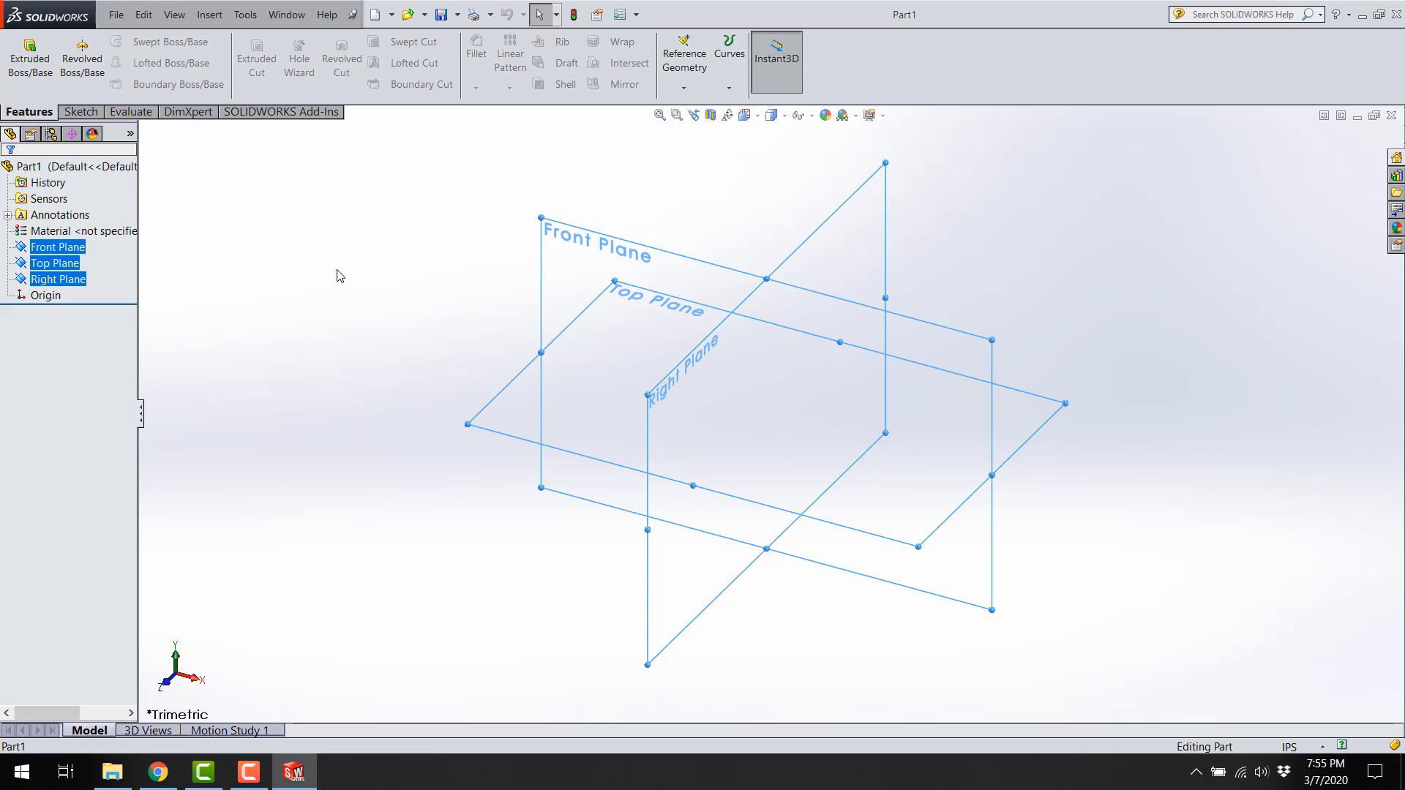
pyautogui.click(627, 323)
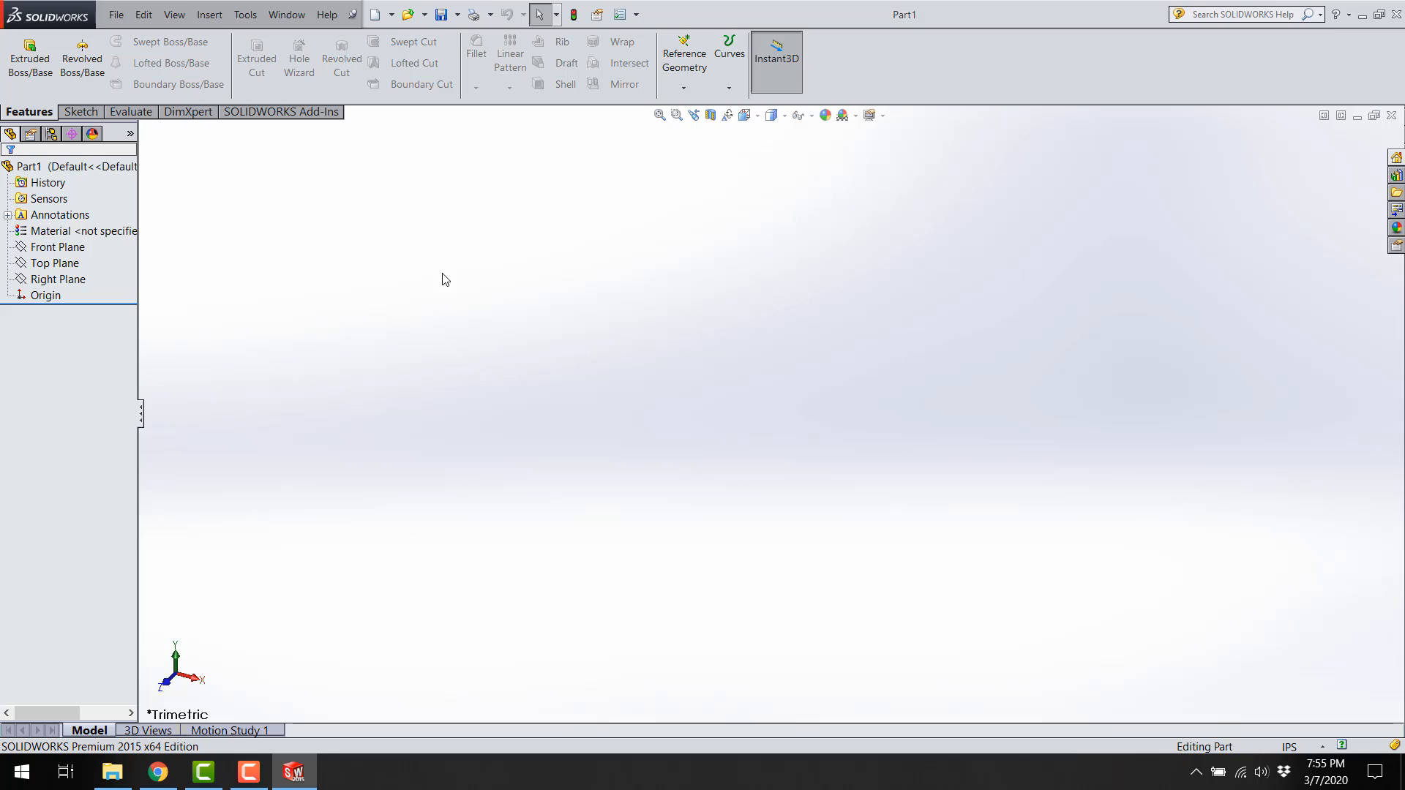
# Step: Start an Extruded Boss/Base feature with its sketch on the Front Plane
pyautogui.click(30, 65)
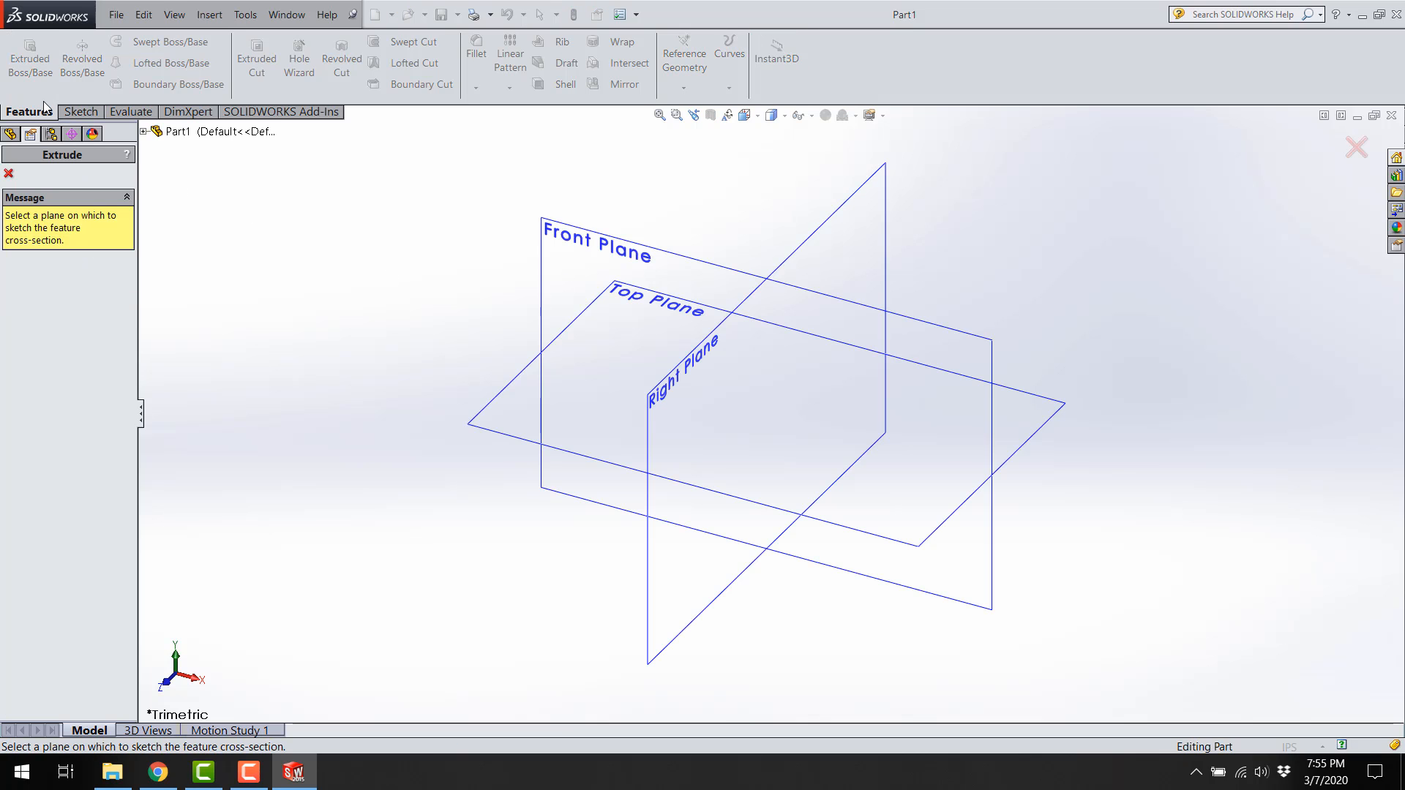
pyautogui.click(556, 256)
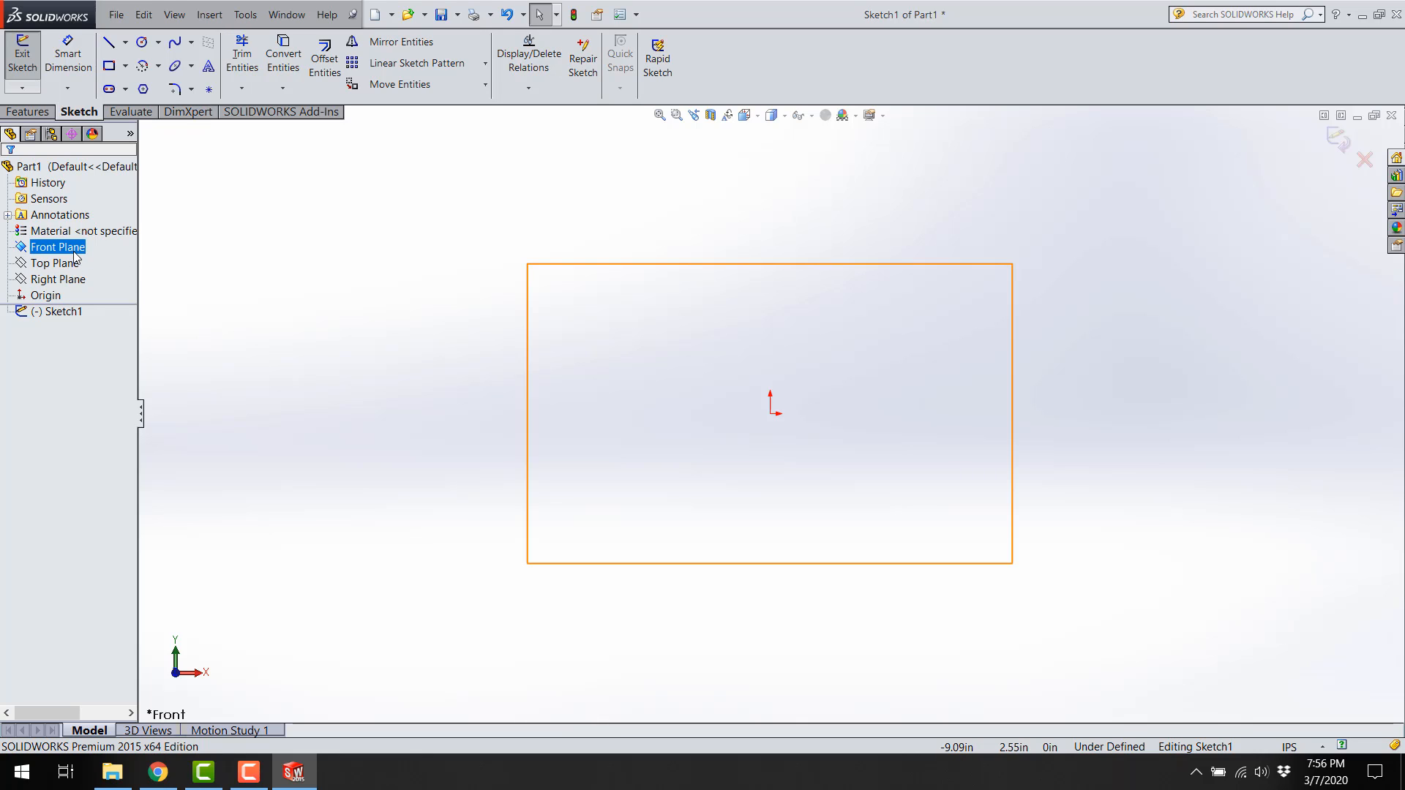
# Step: Sketch a closed four-sided outline of lines starting and ending at the origin, with lower corners at about (-3.07, -0.99) and (-1.86, -2.13) in
pyautogui.click(123, 47)
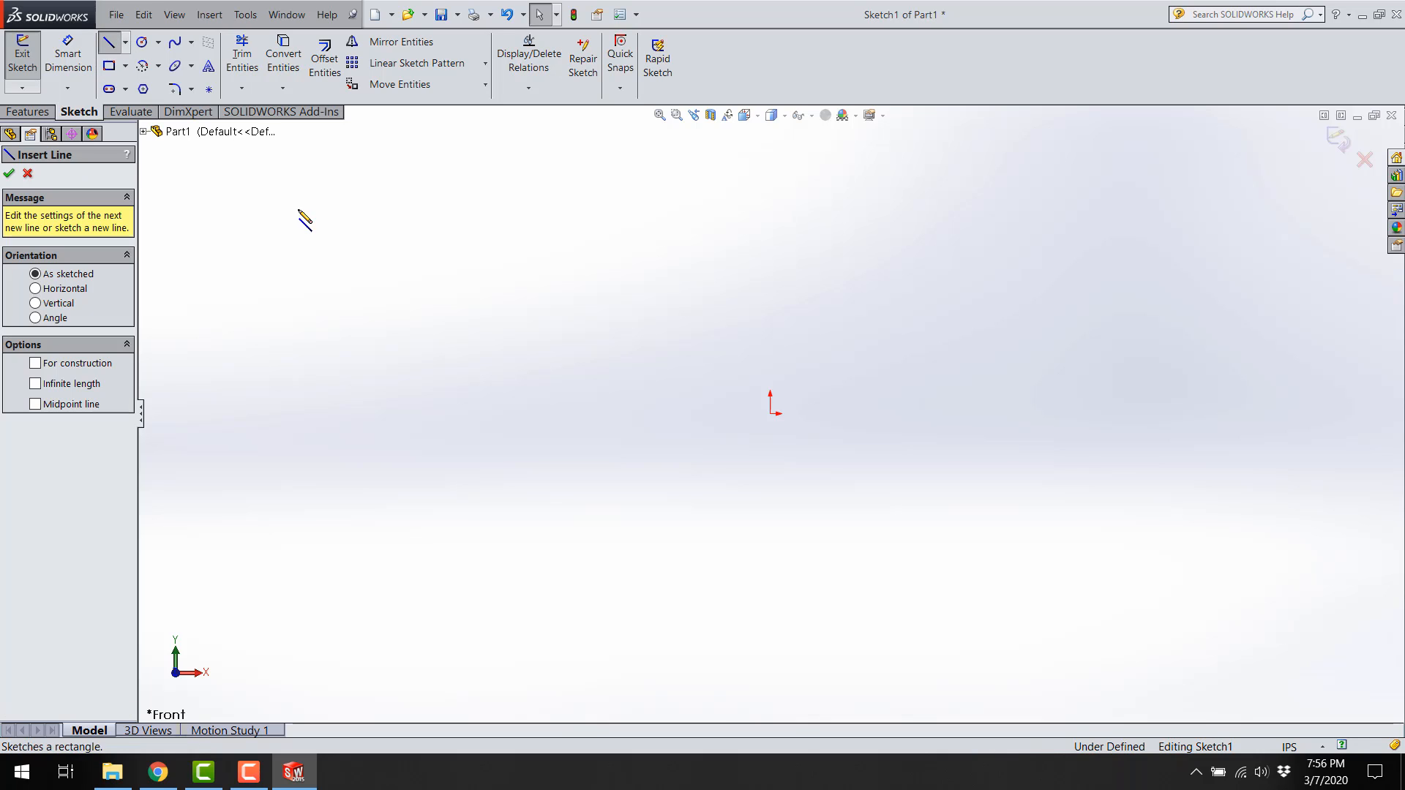
pyautogui.click(770, 414)
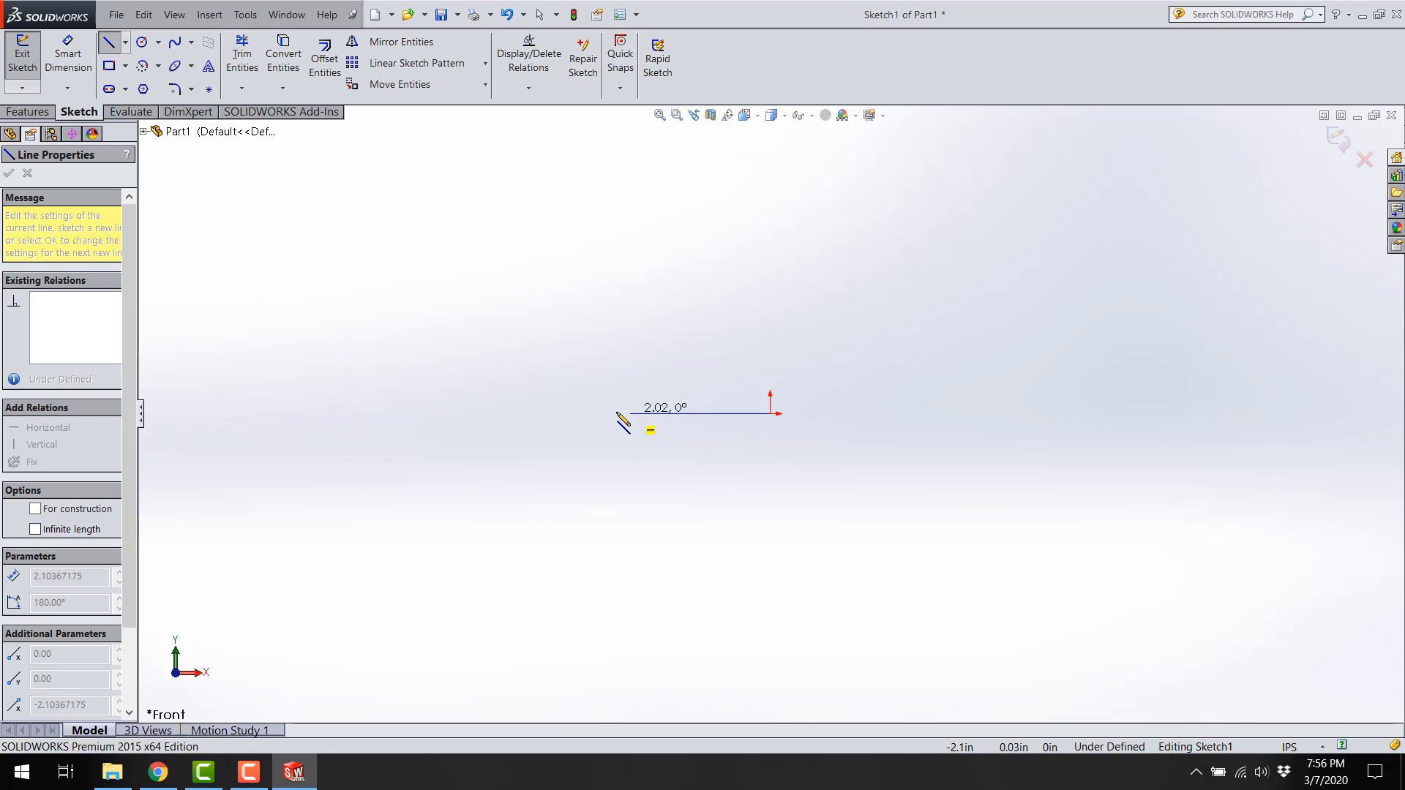
pyautogui.click(585, 407)
pyautogui.click(558, 481)
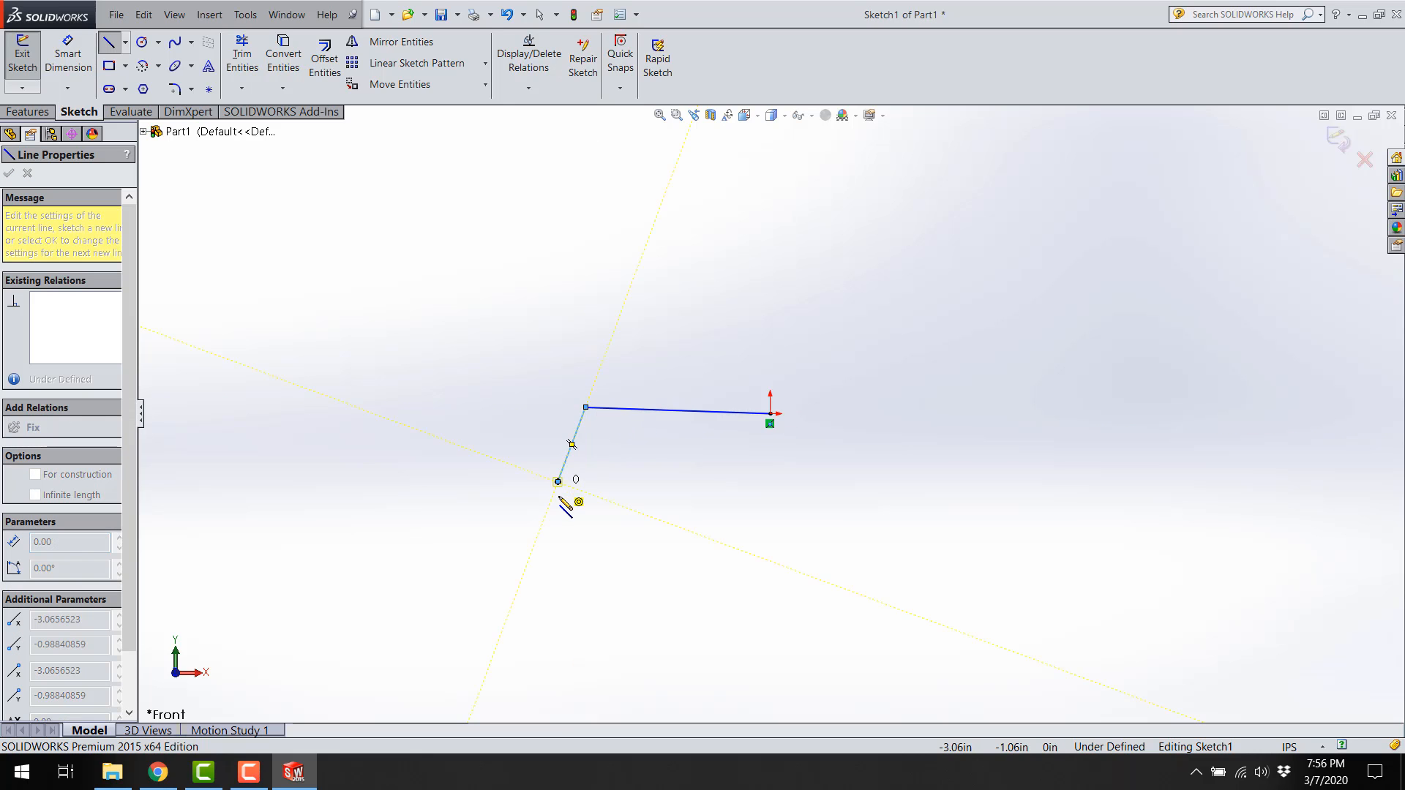
pyautogui.click(641, 560)
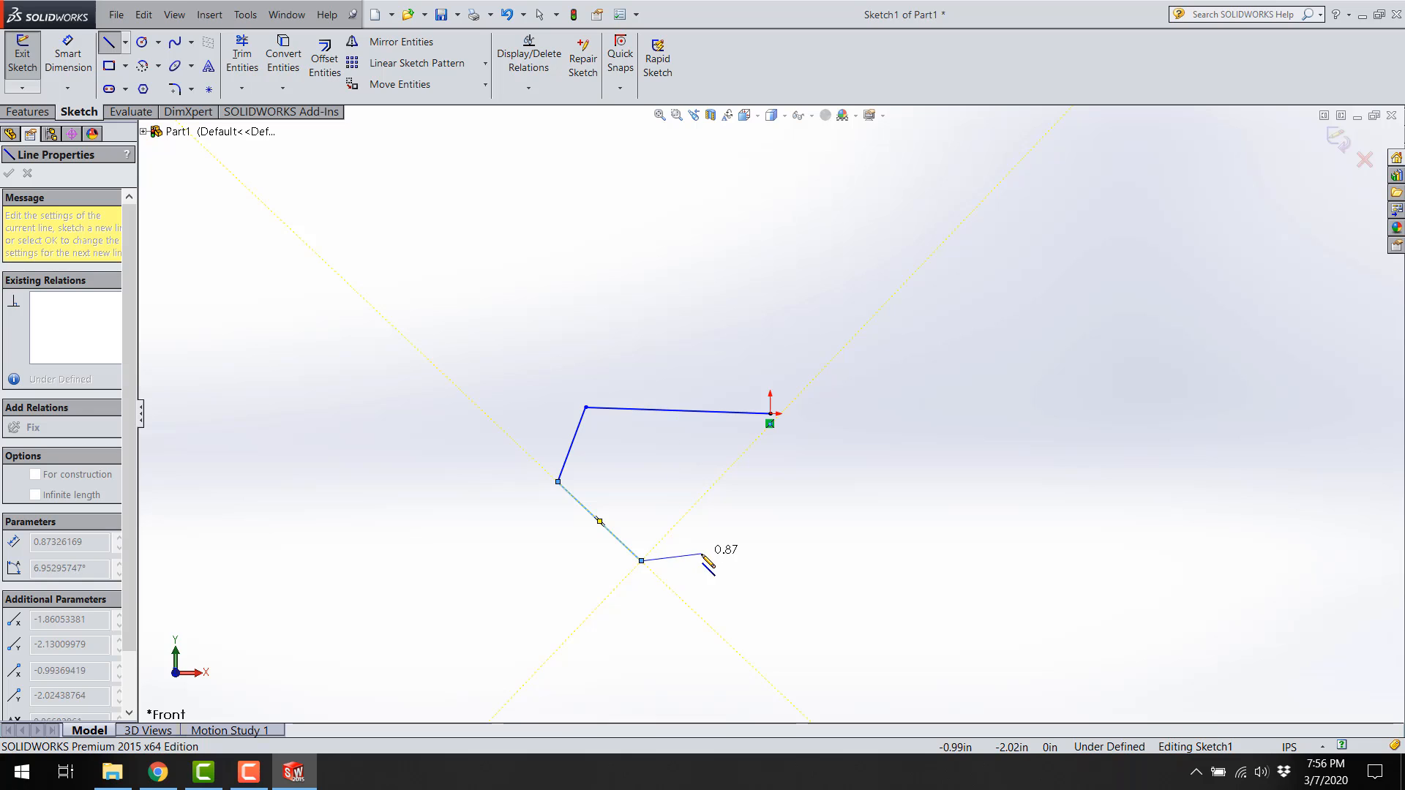
pyautogui.press('Escape')
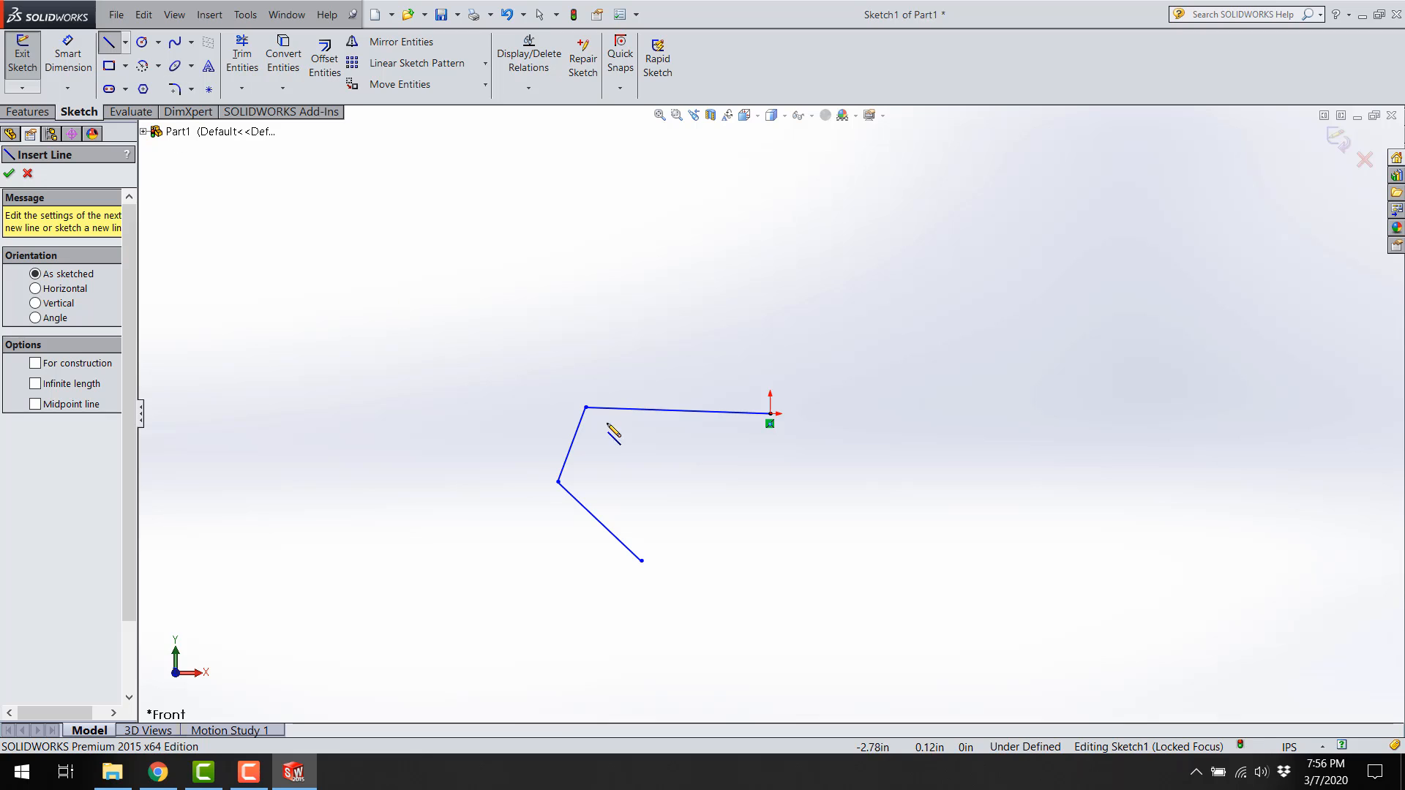
pyautogui.click(642, 561)
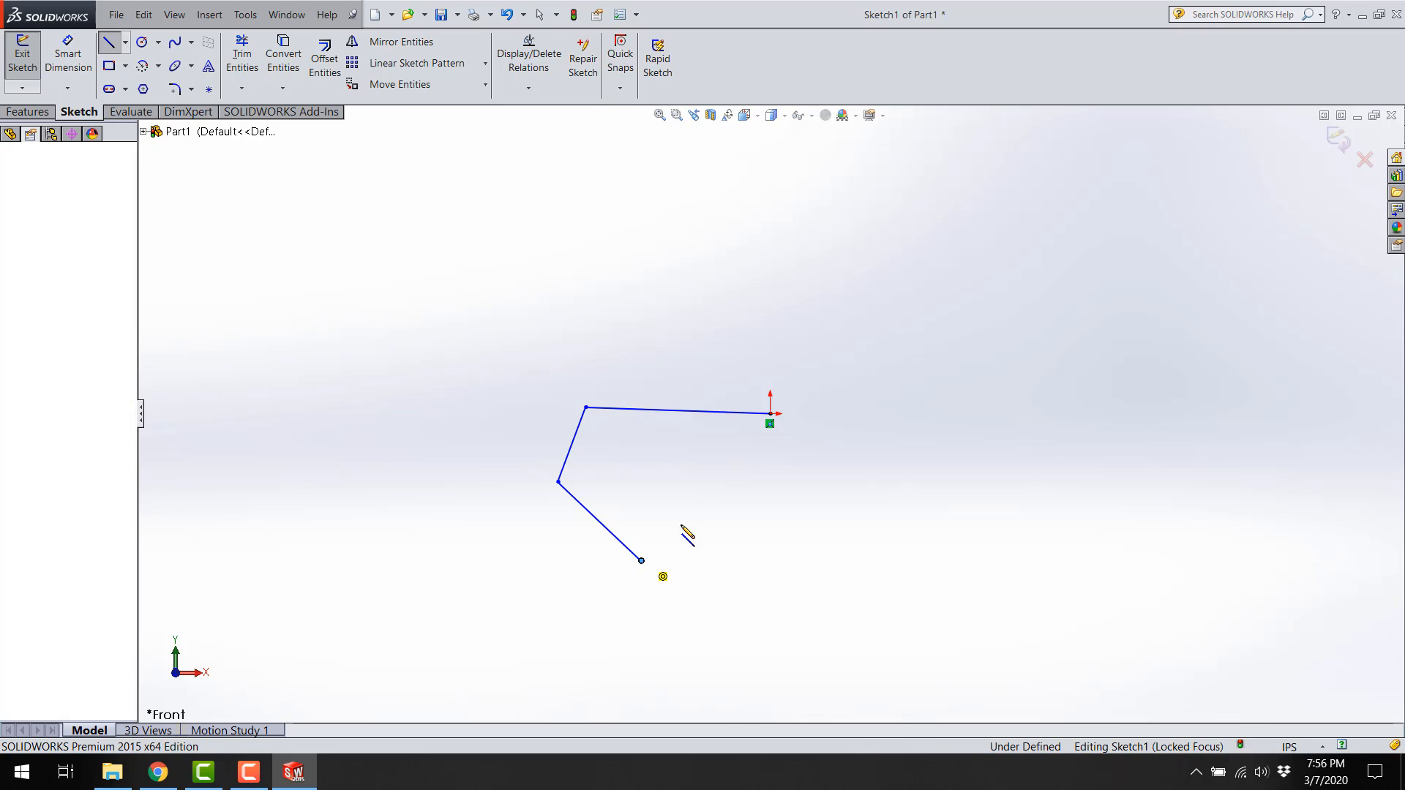
pyautogui.click(770, 414)
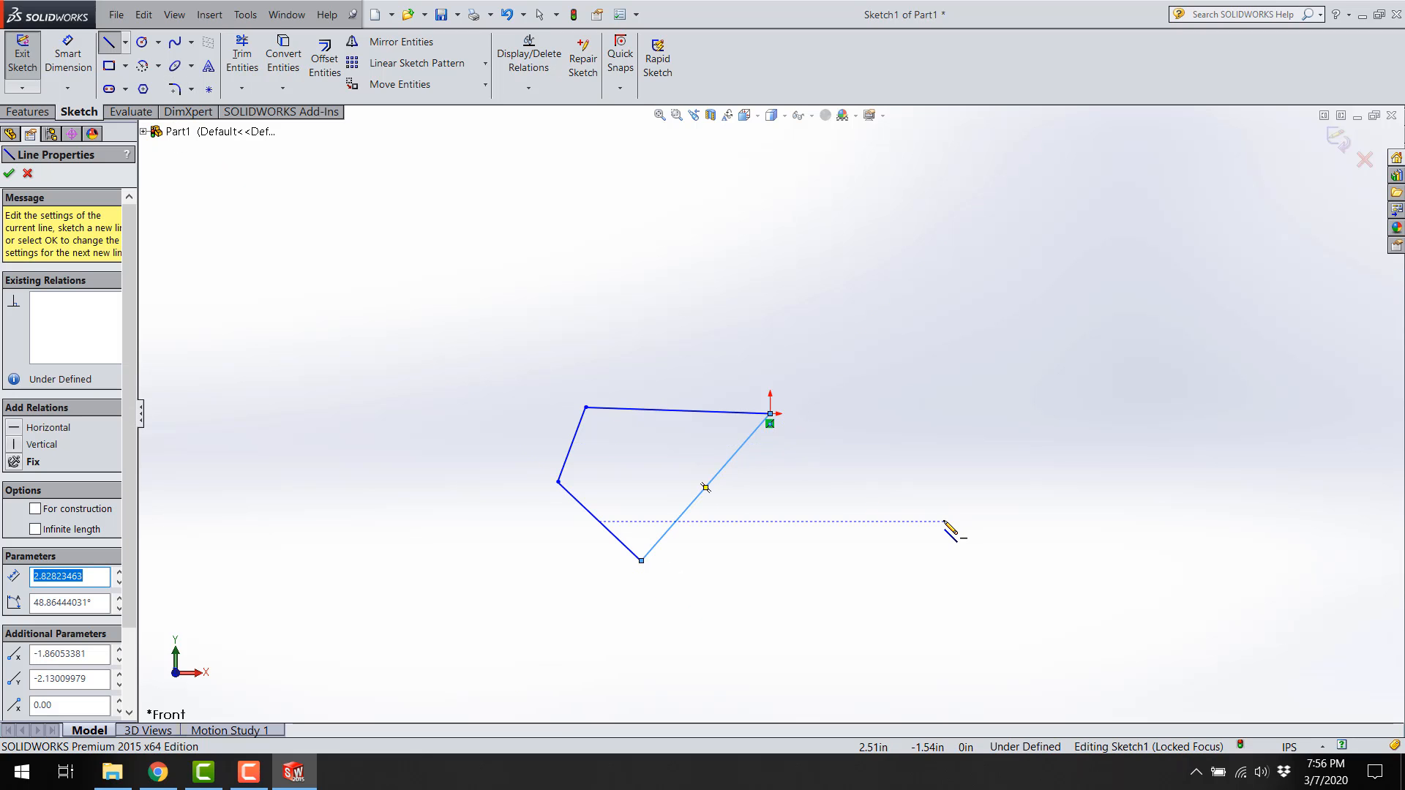
pyautogui.click(111, 43)
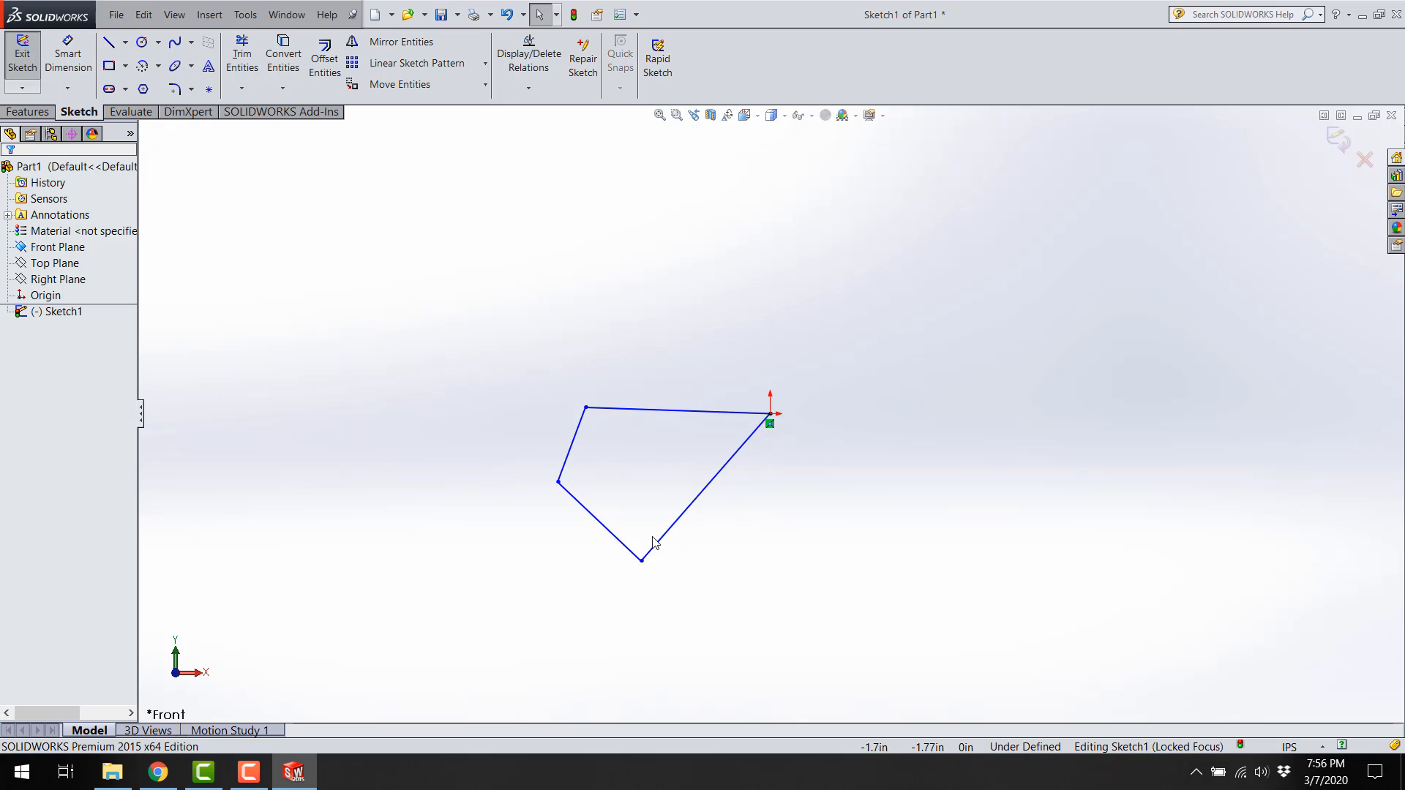
# Step: Reshape the outline by moving its three free corners to about (-3.40, 0.83), (-2.94, -2.16) and (-0.82, -2.16) in
pyautogui.click(642, 561)
pyautogui.moveTo(740, 571); pyautogui.dragTo(813, 573)
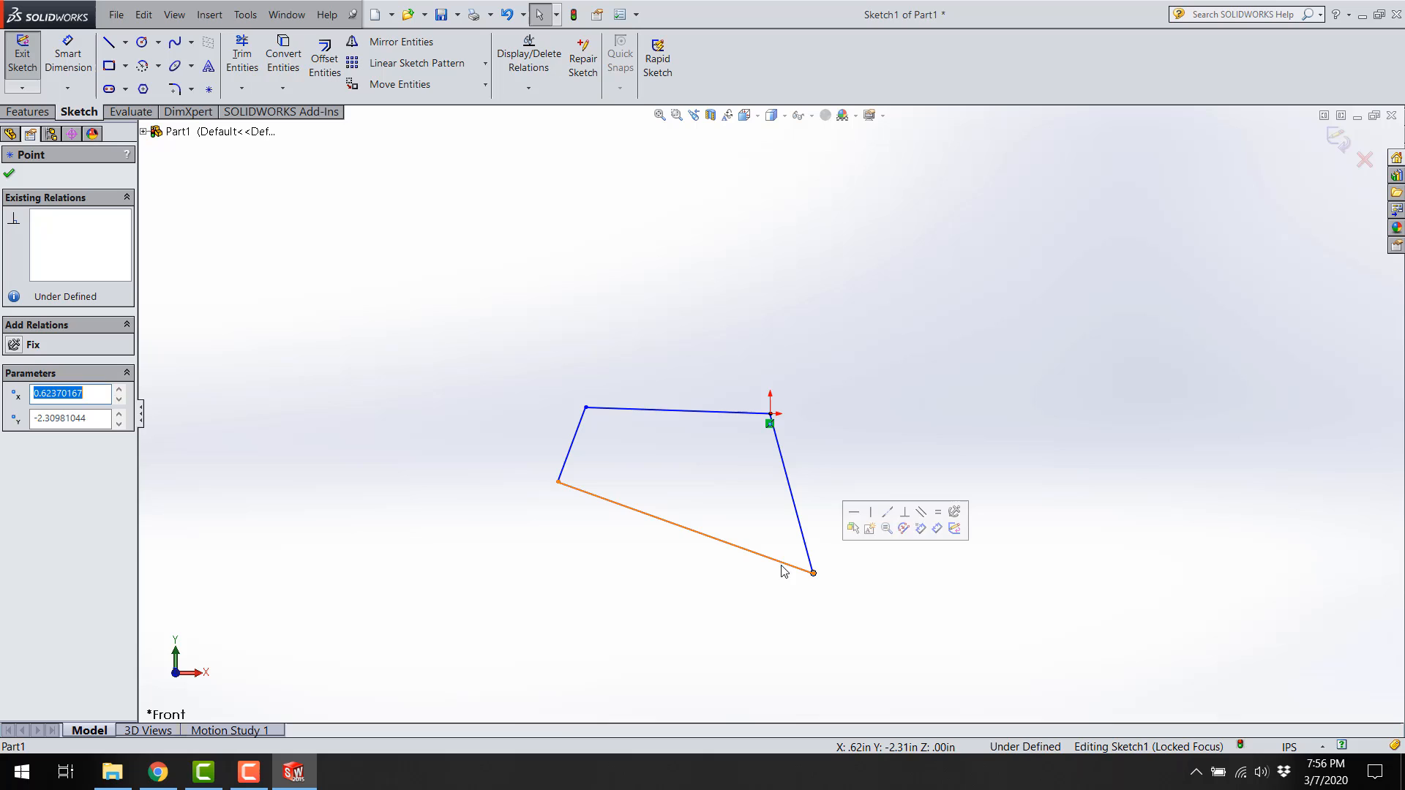
pyautogui.click(563, 484)
pyautogui.click(558, 483)
pyautogui.moveTo(557, 489); pyautogui.dragTo(568, 564)
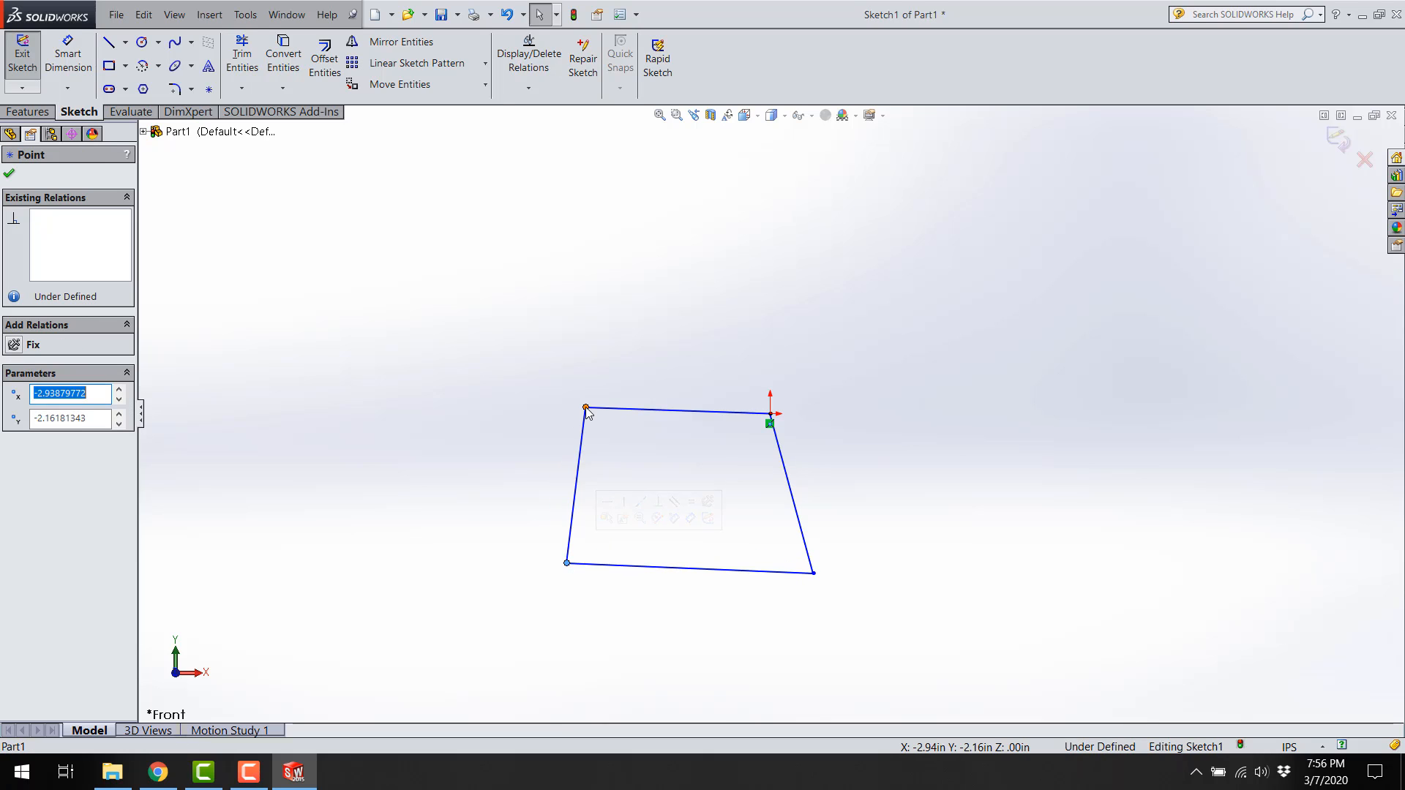
pyautogui.moveTo(586, 407); pyautogui.dragTo(535, 357)
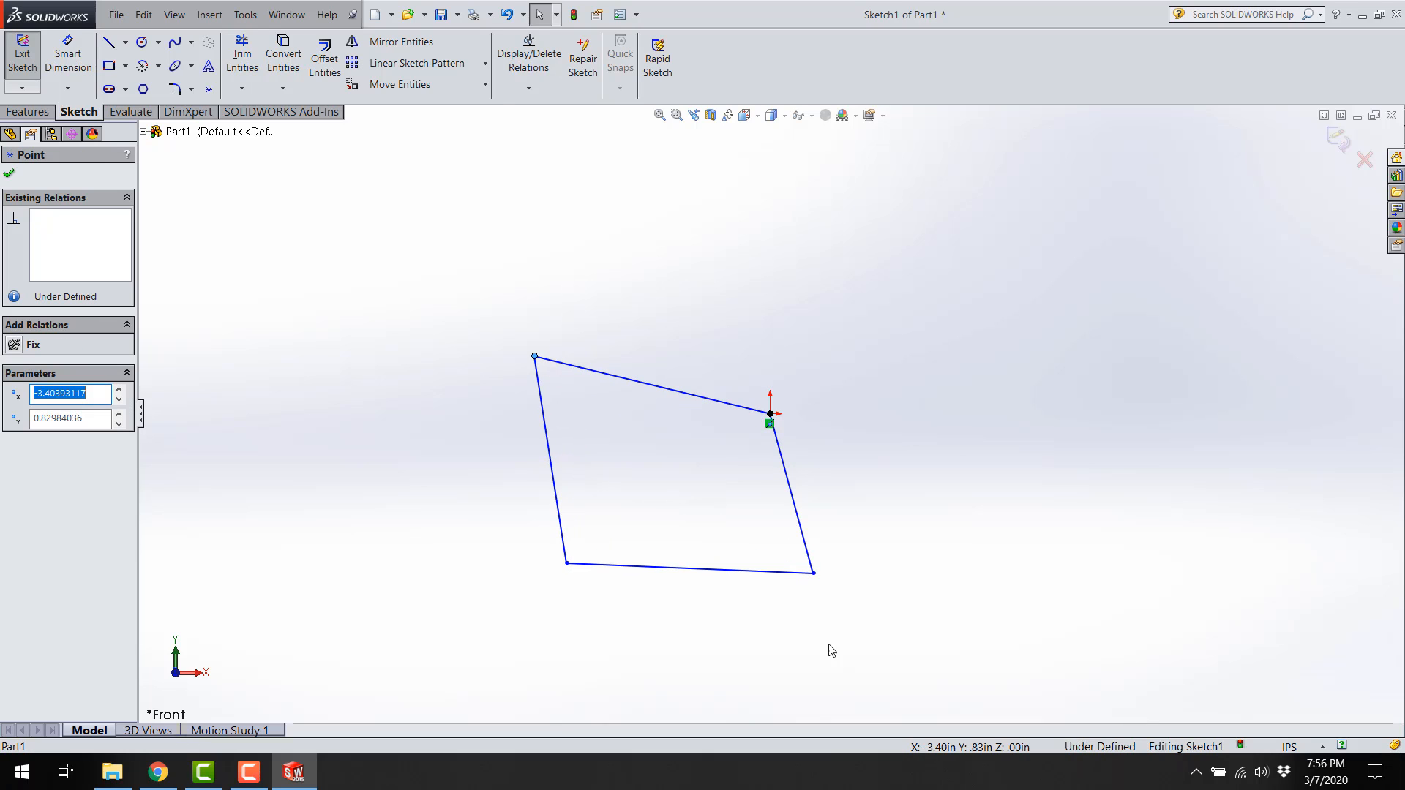
pyautogui.click(812, 575)
pyautogui.moveTo(813, 573); pyautogui.dragTo(713, 563)
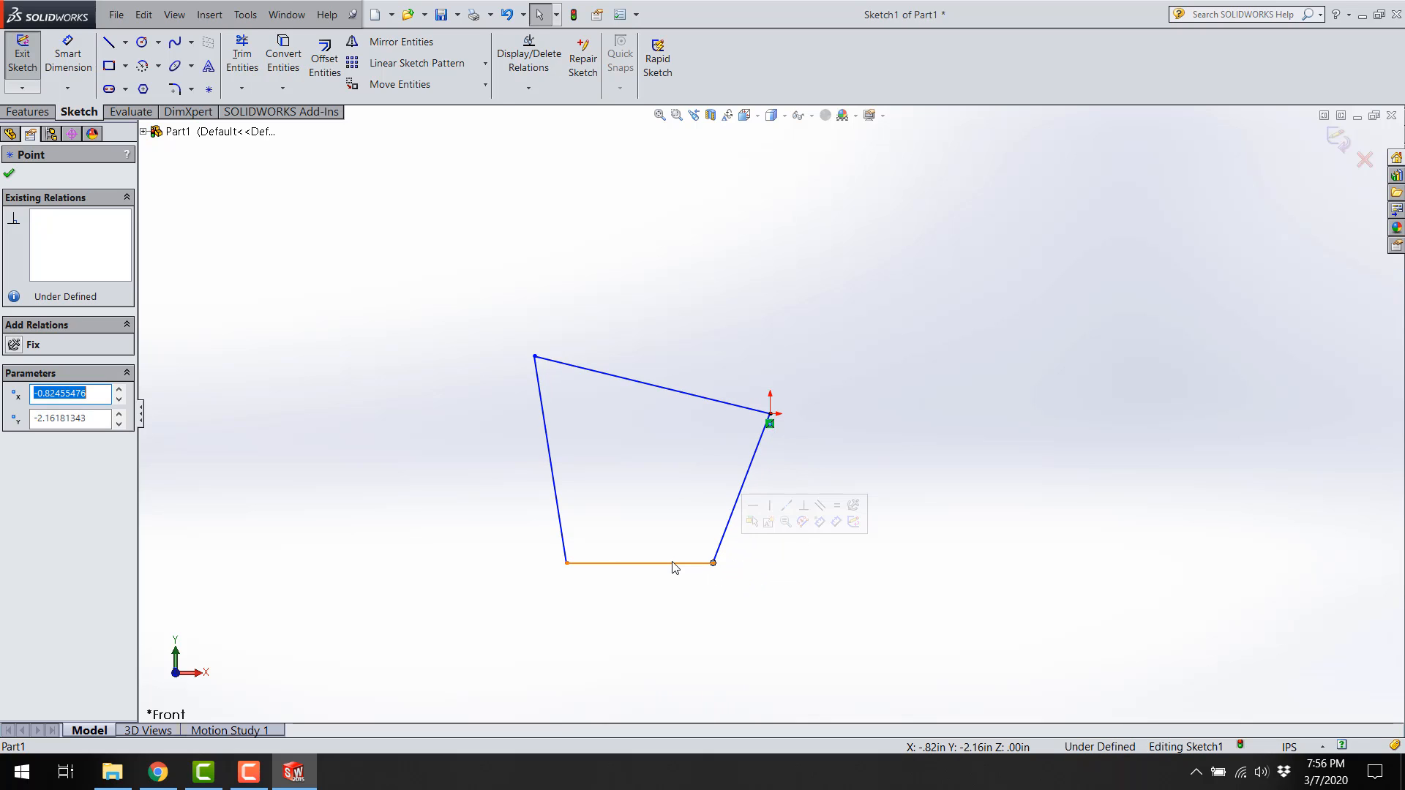
pyautogui.click(670, 564)
pyautogui.click(382, 495)
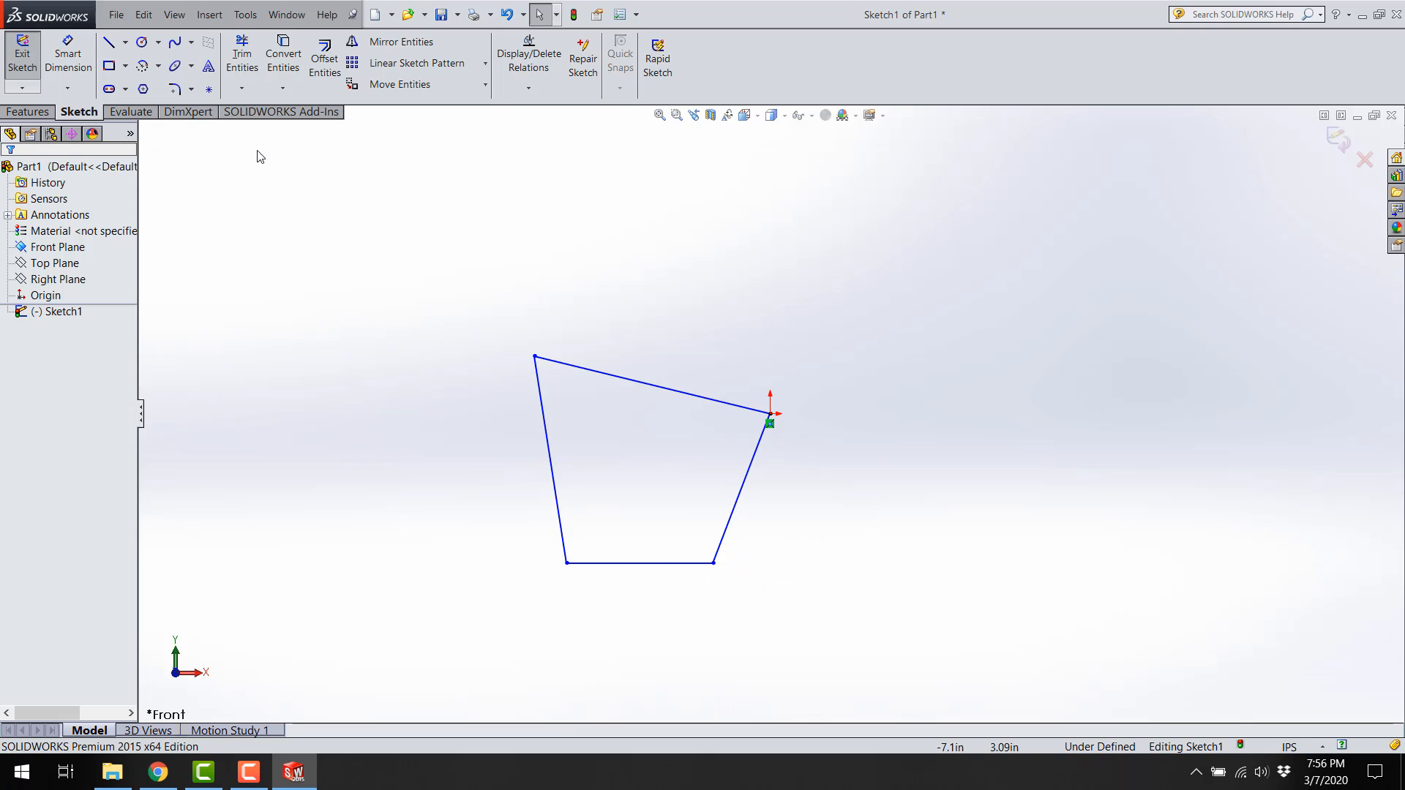
# Step: Delete all four lines of the sketched outline
pyautogui.moveTo(824, 646)
pyautogui.mouseDown()
pyautogui.moveTo(556, 339)
pyautogui.moveTo(486, 314)
pyautogui.mouseUp()
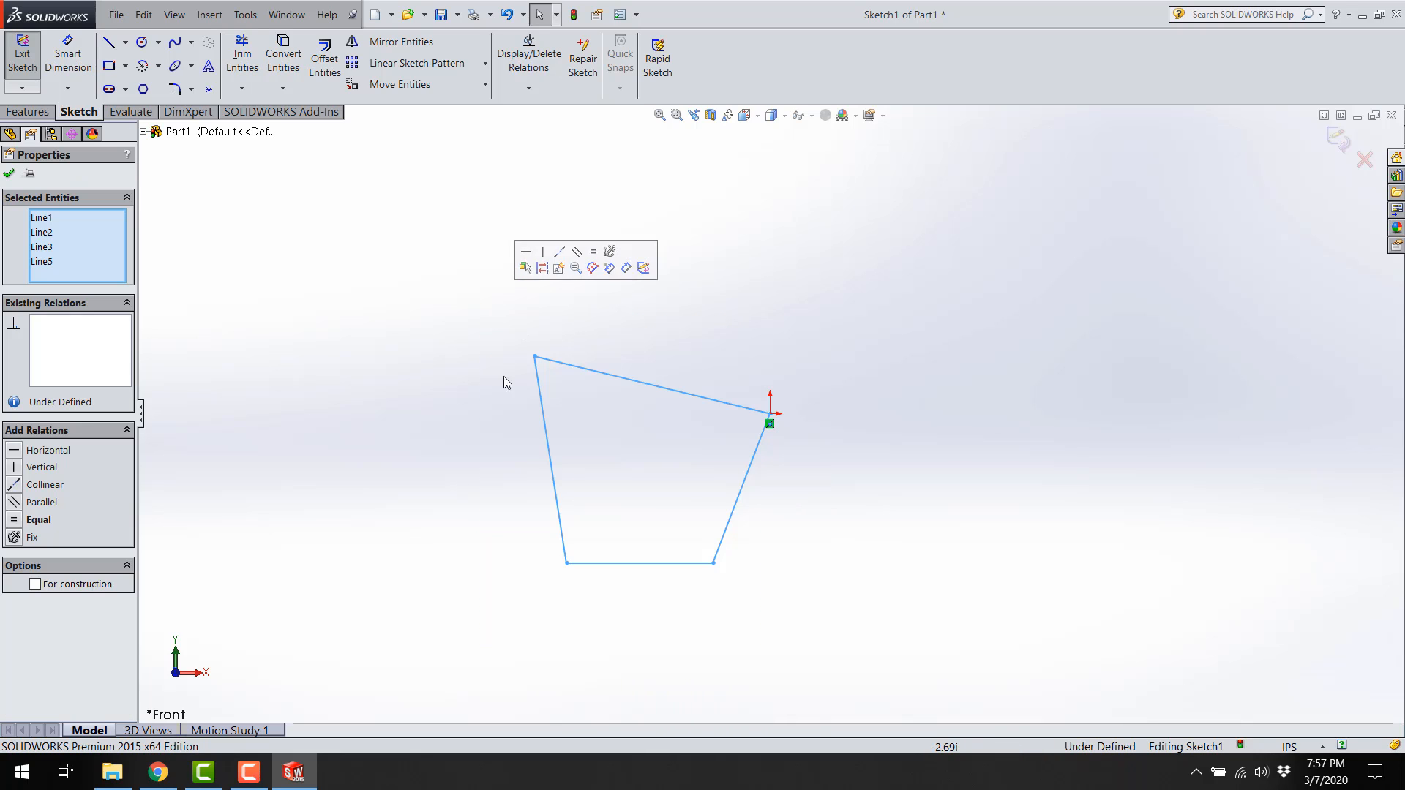
pyautogui.press('Delete')
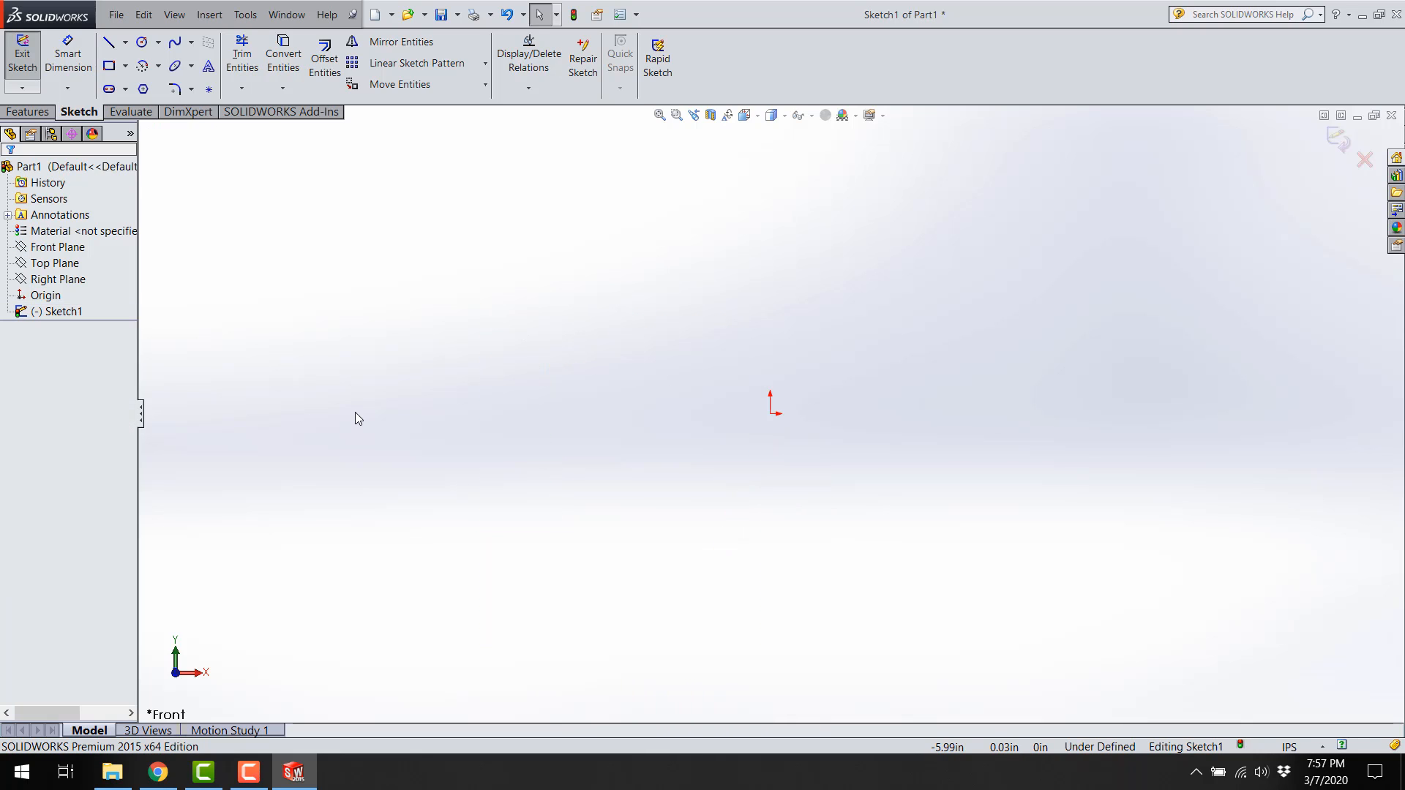
# Step: Sketch a corner rectangle about 4.00 by 2.47 in, with its lower-left corner at the origin
pyautogui.click(111, 68)
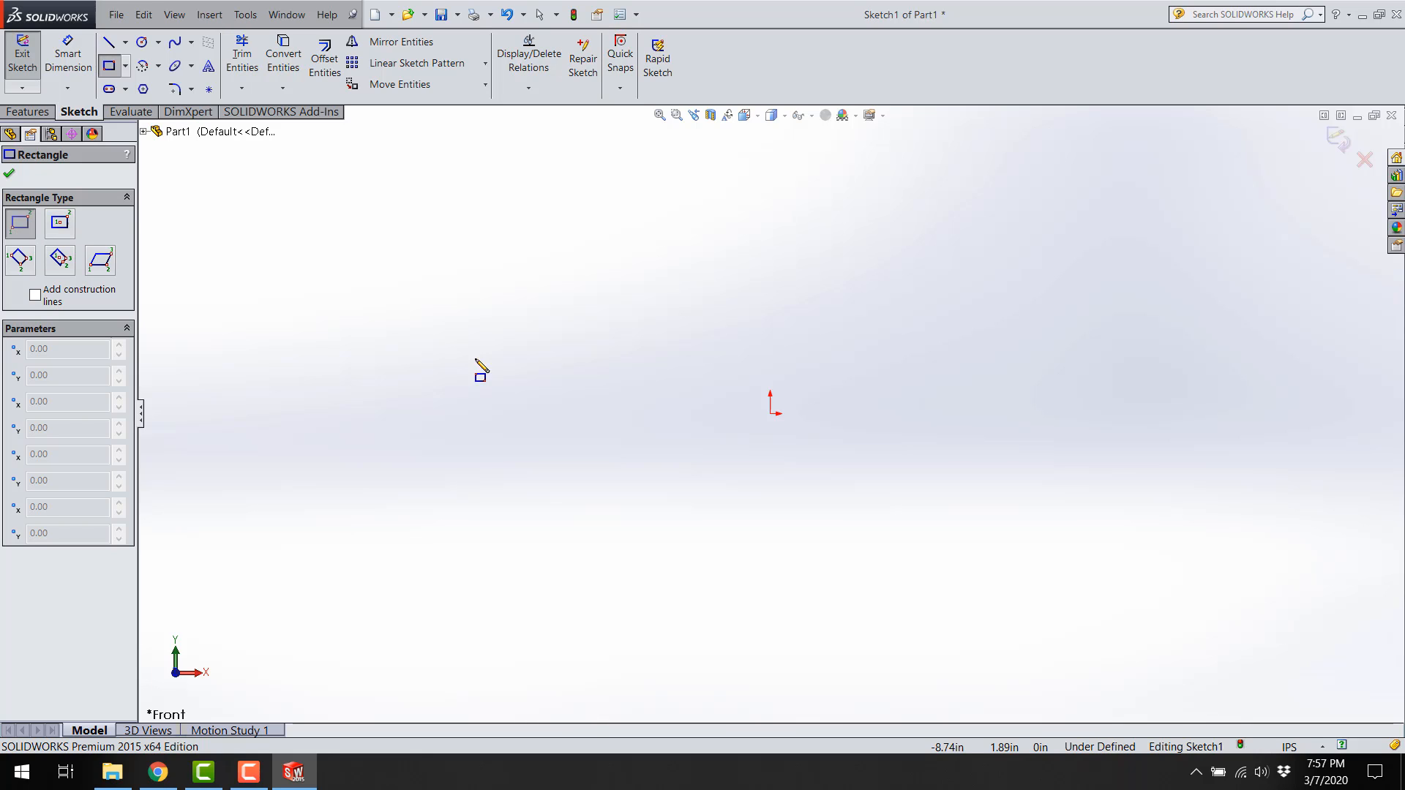
pyautogui.click(770, 413)
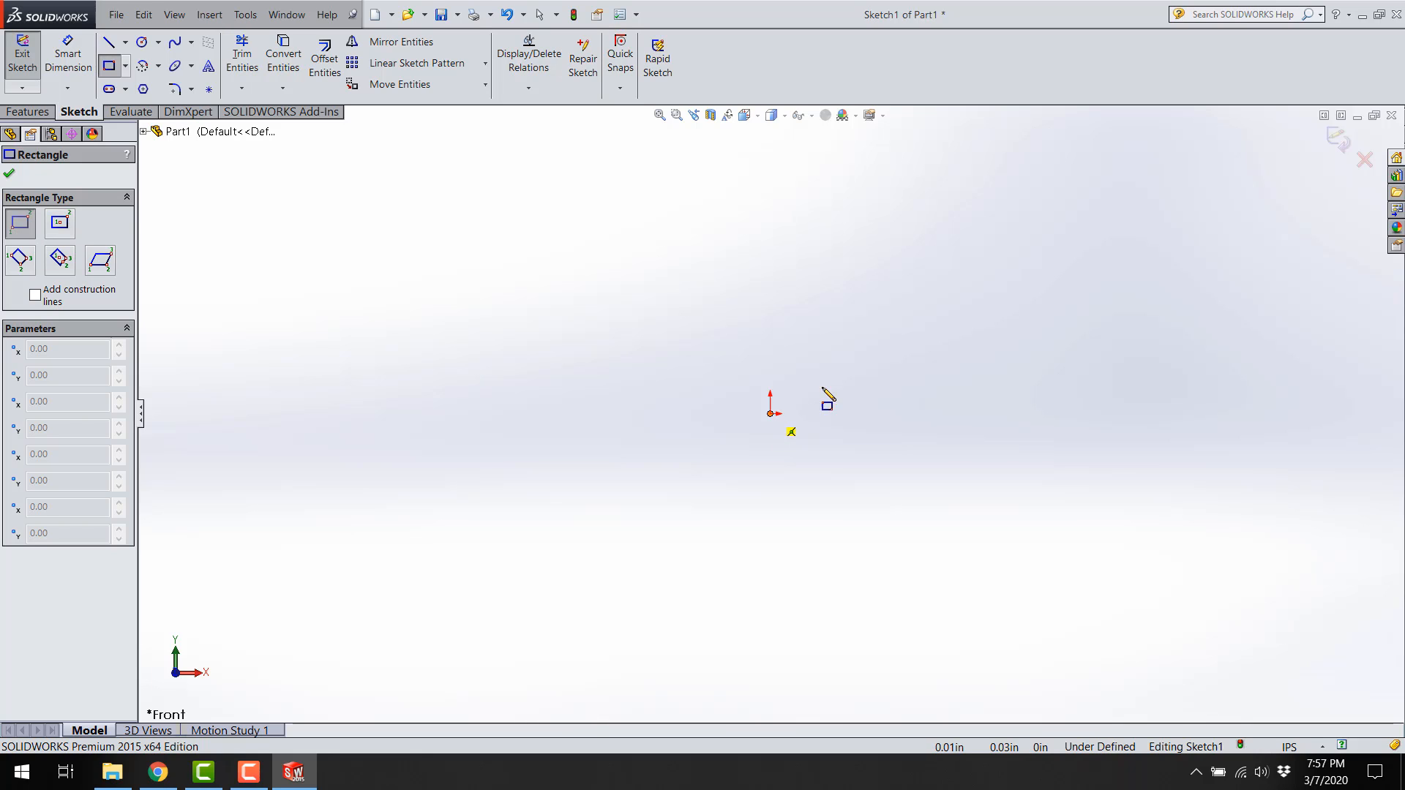
pyautogui.click(1046, 242)
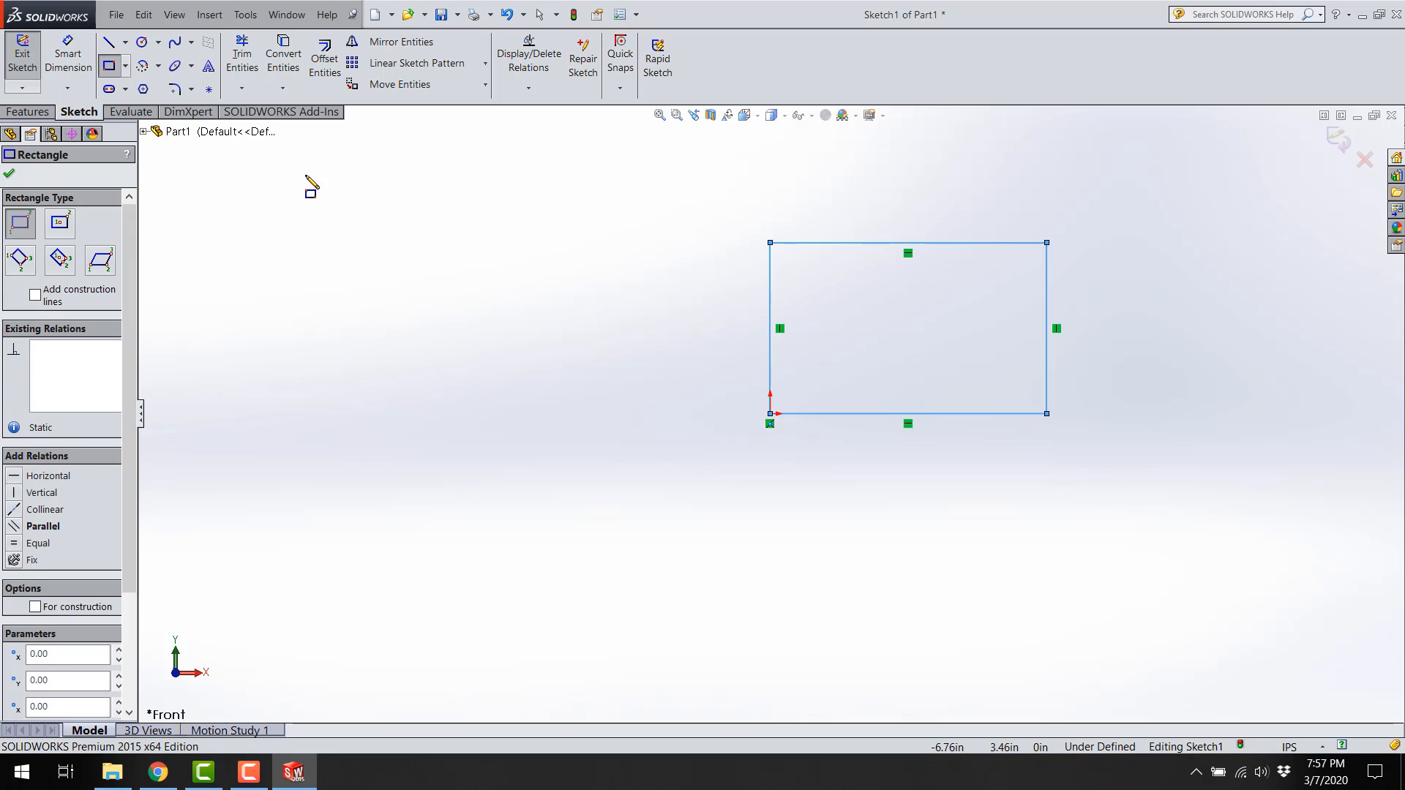
# Step: Sketch a center rectangle about 5.12 by 3.47 in, centered at about (-5.59, -0.85) in
pyautogui.click(60, 226)
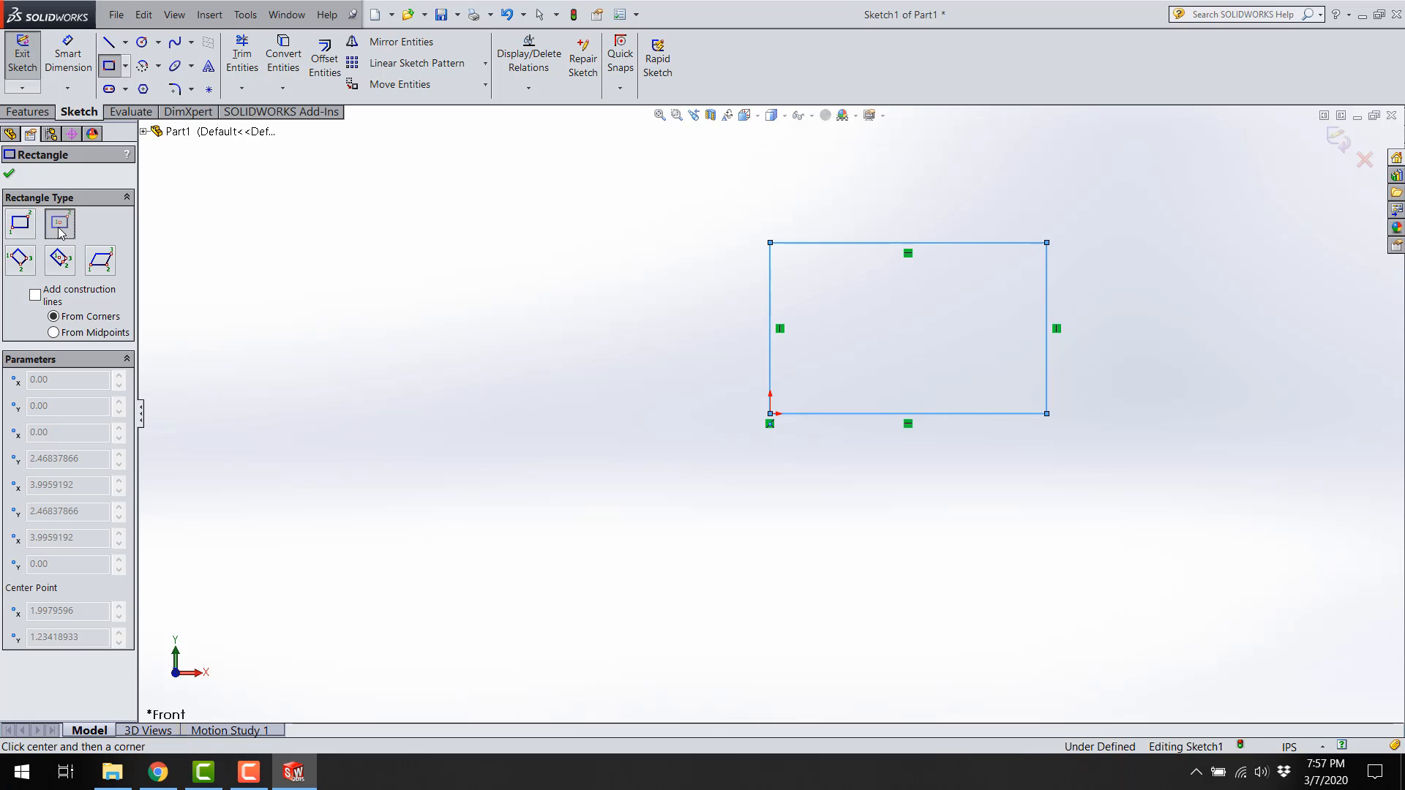
pyautogui.click(383, 473)
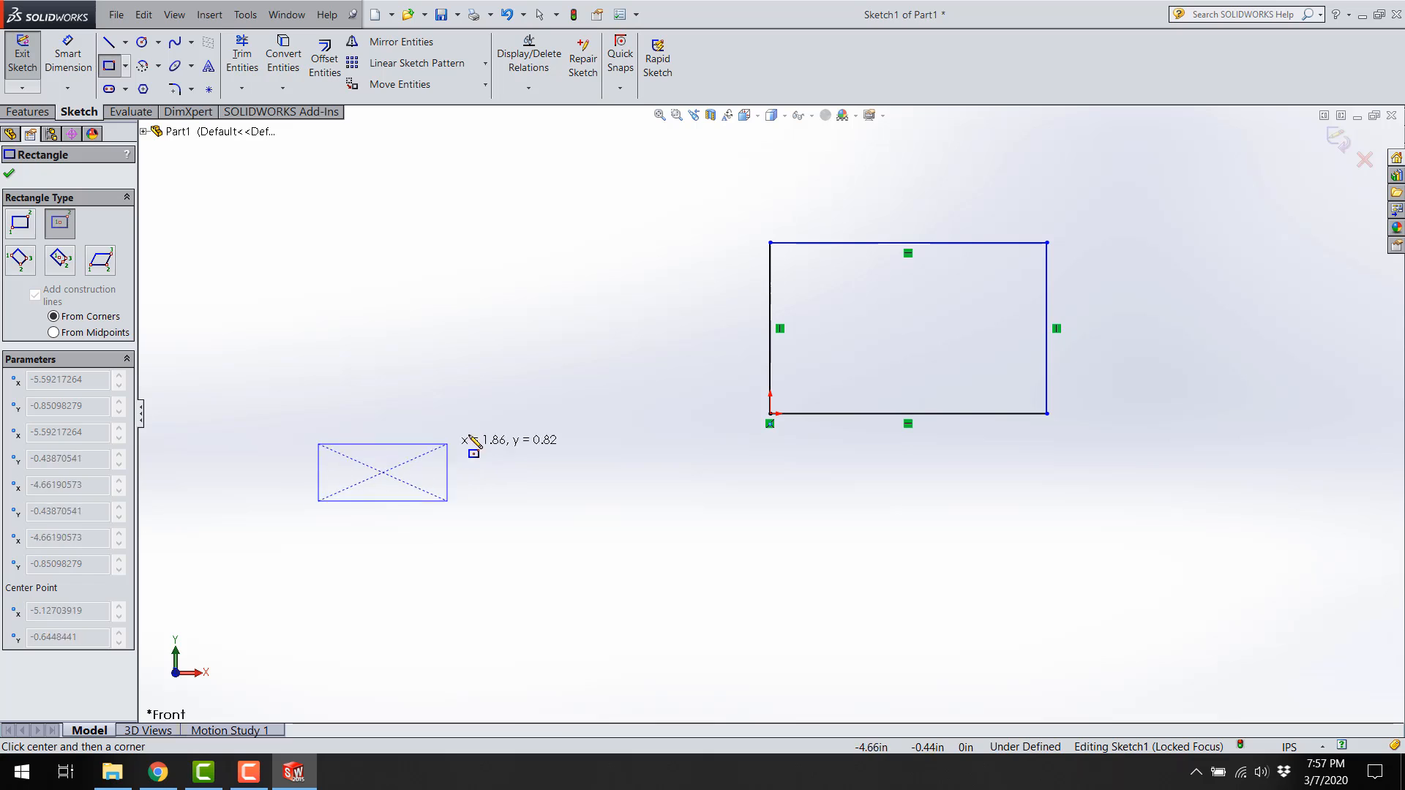
pyautogui.click(561, 353)
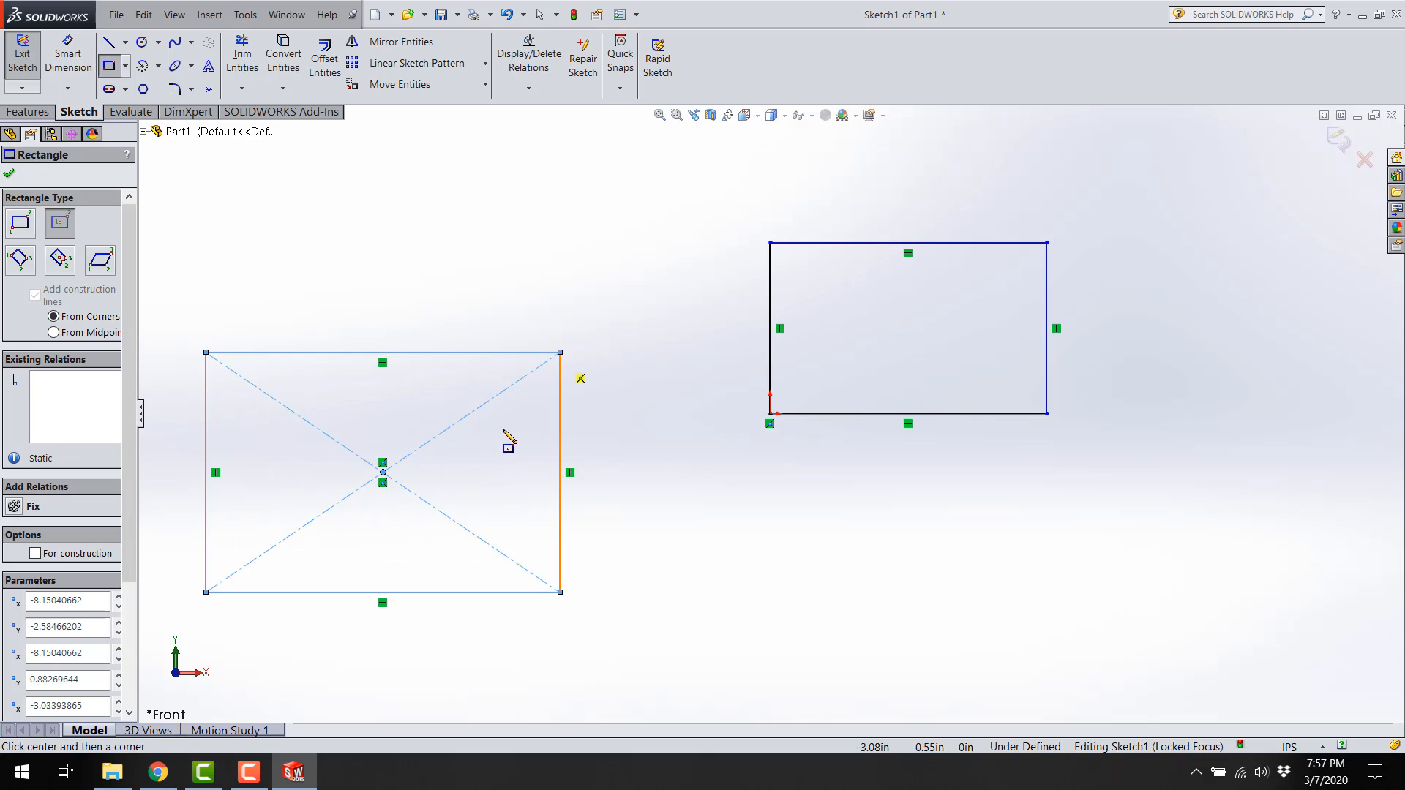
# Step: Sketch a tilted 3-point corner rectangle through about (-0.90, -1.62), (1.04, -3.57) and (2.64, -1.98) in
pyautogui.click(30, 265)
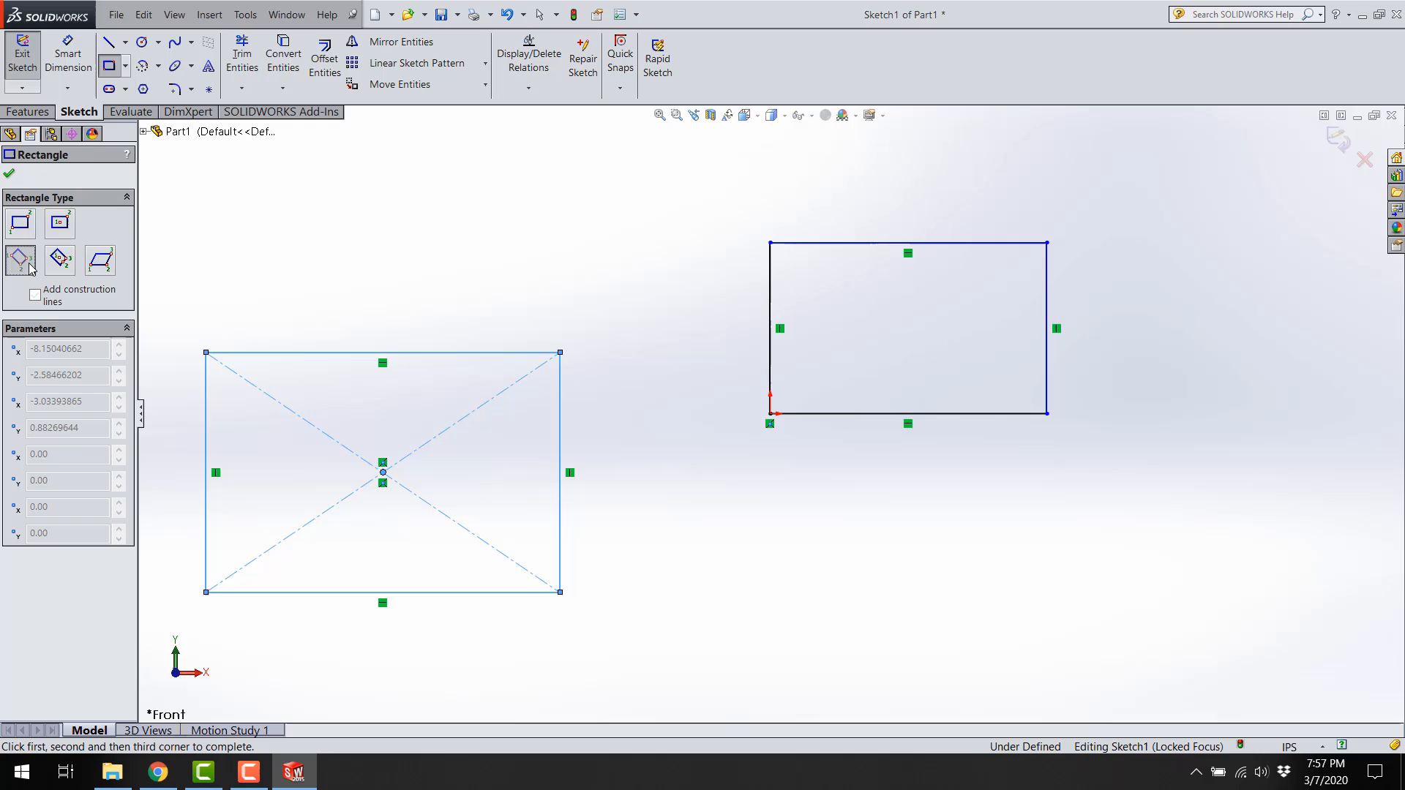
pyautogui.click(707, 526)
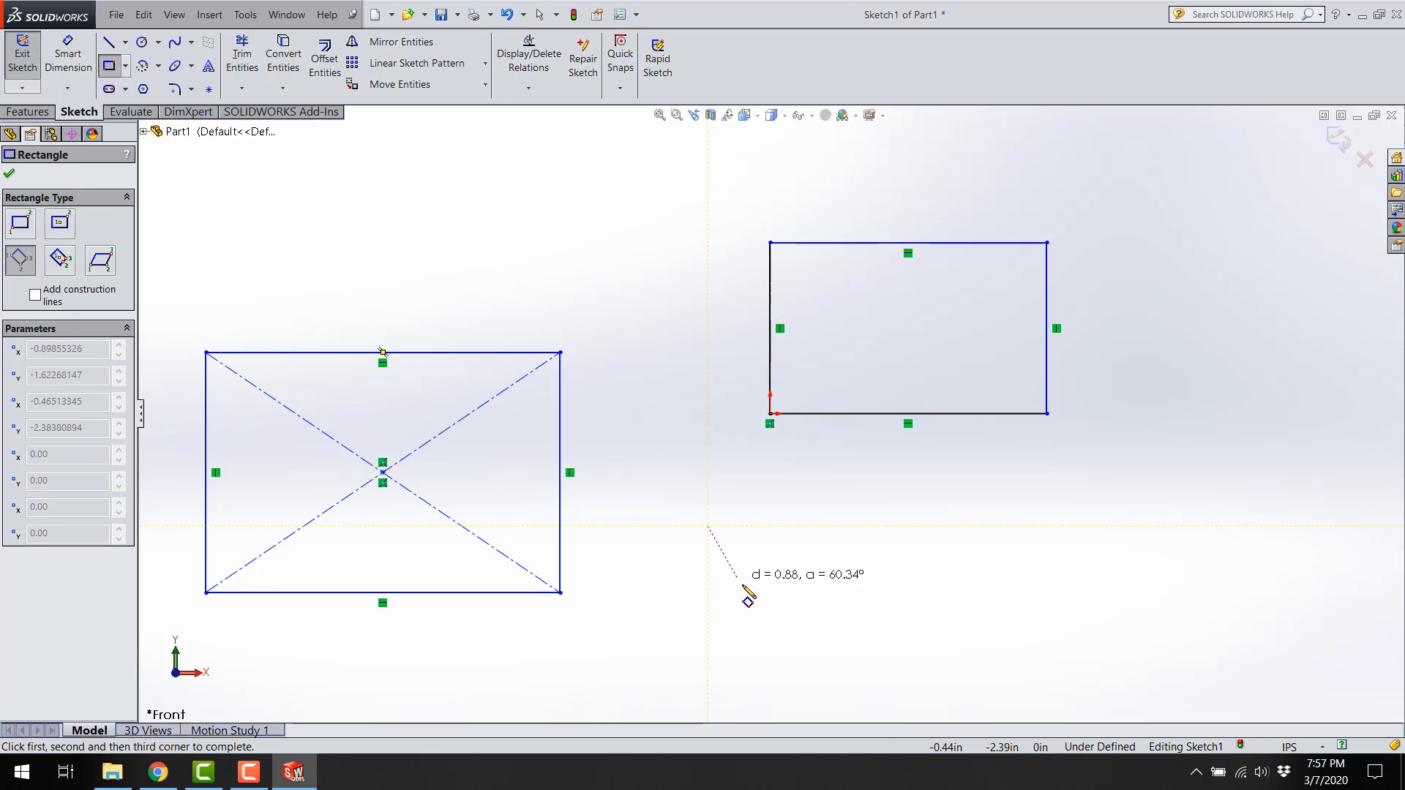
pyautogui.click(841, 660)
pyautogui.click(950, 551)
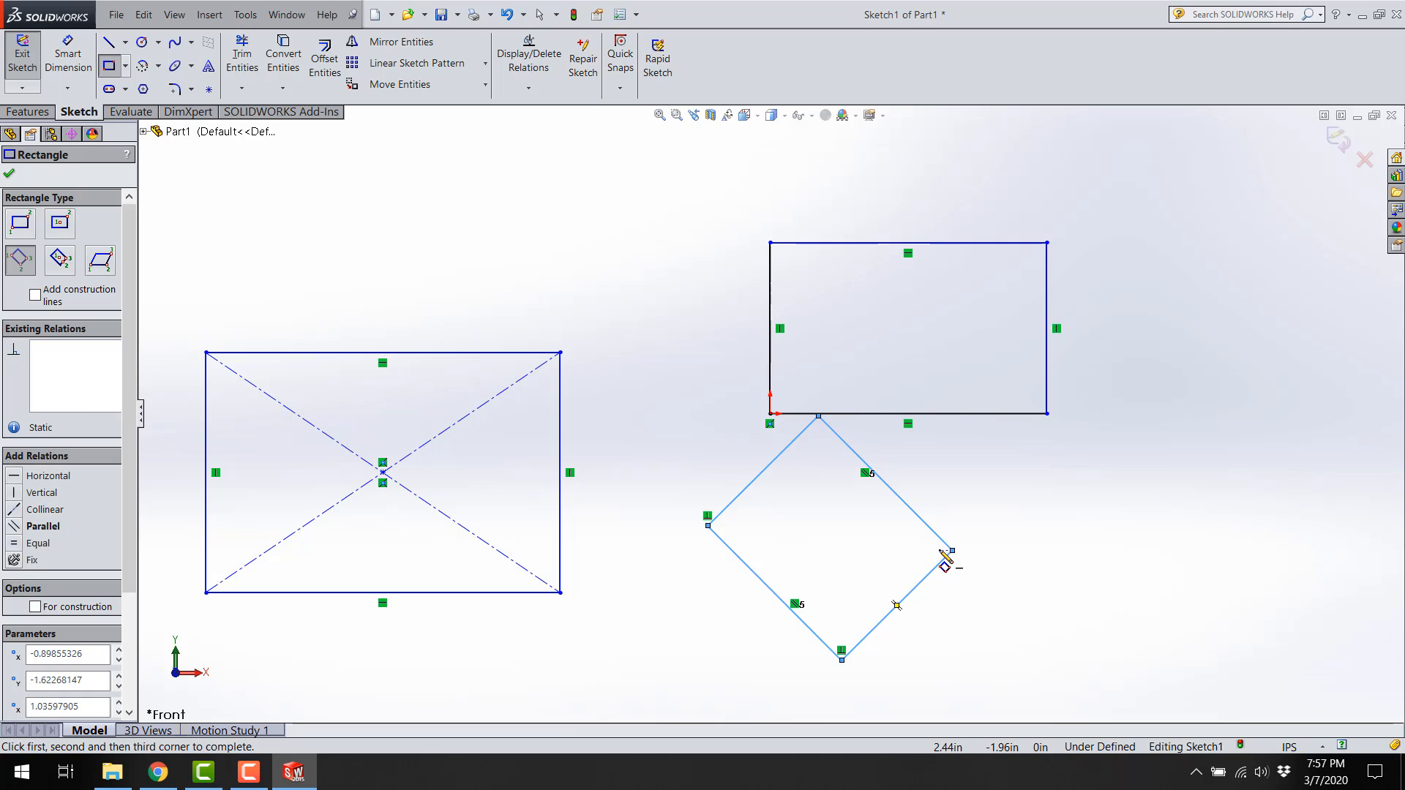
# Step: Sketch a tilted 3-point center rectangle centered at about (-4.51, 3.27) in, with one corner at about (-1.93, 2.56) in
pyautogui.click(72, 267)
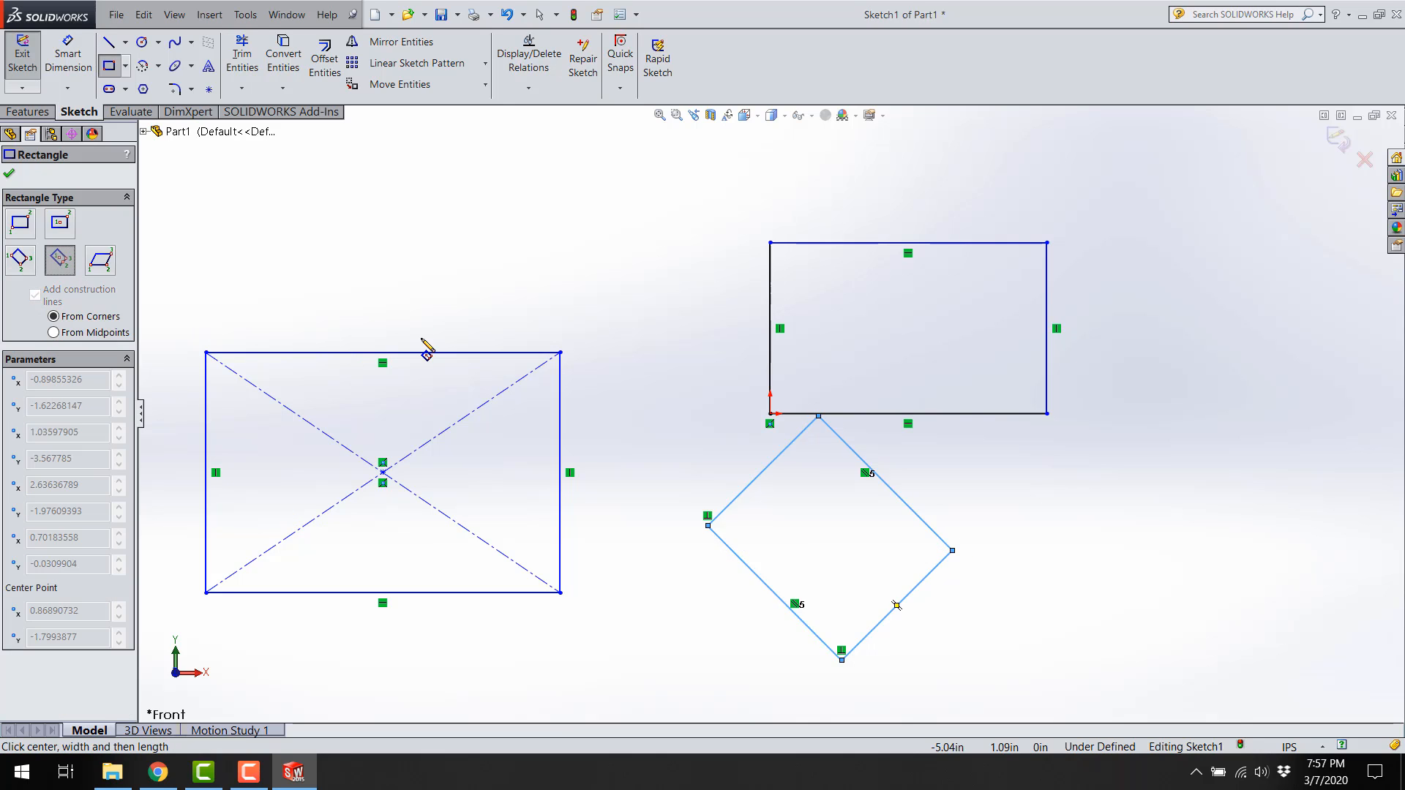
pyautogui.click(459, 189)
pyautogui.click(519, 300)
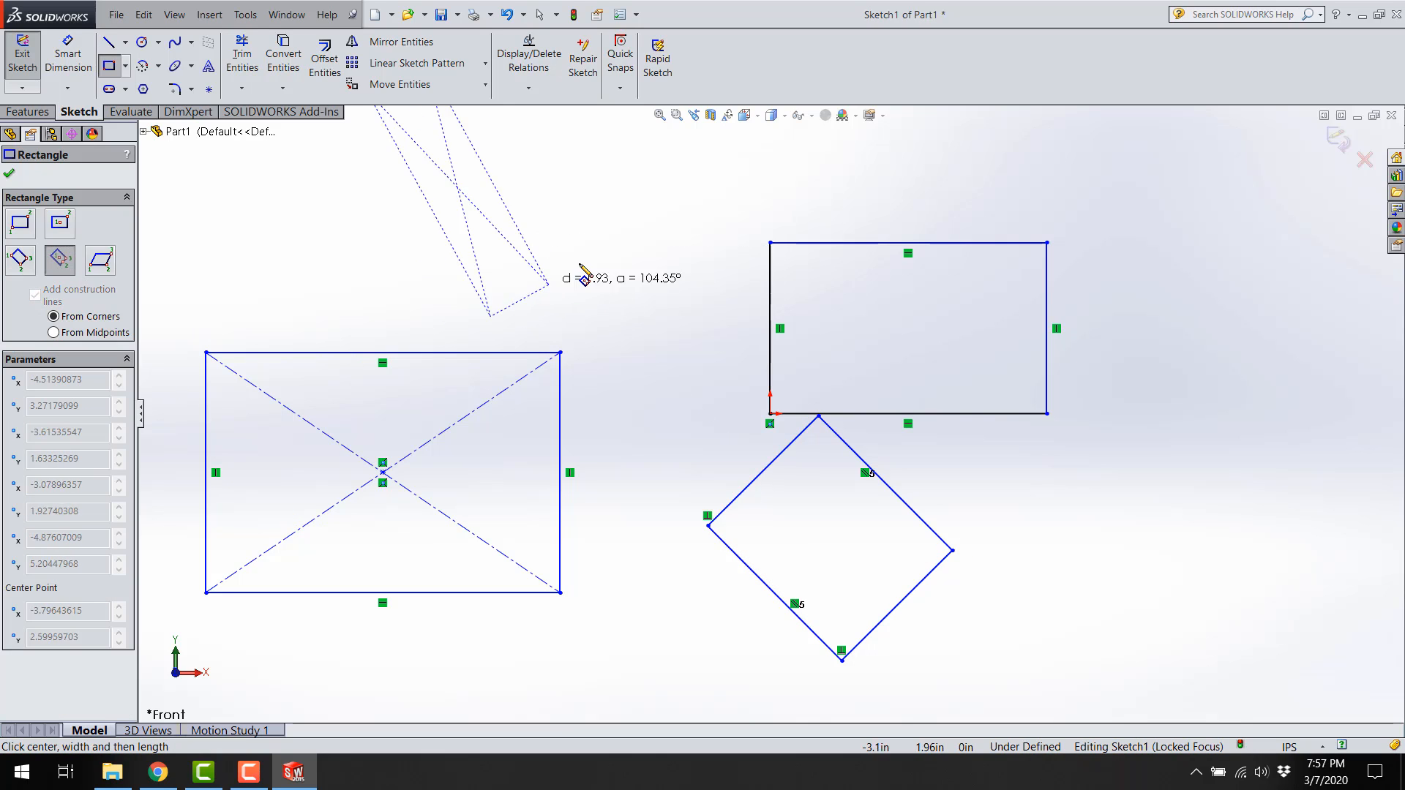
pyautogui.click(636, 236)
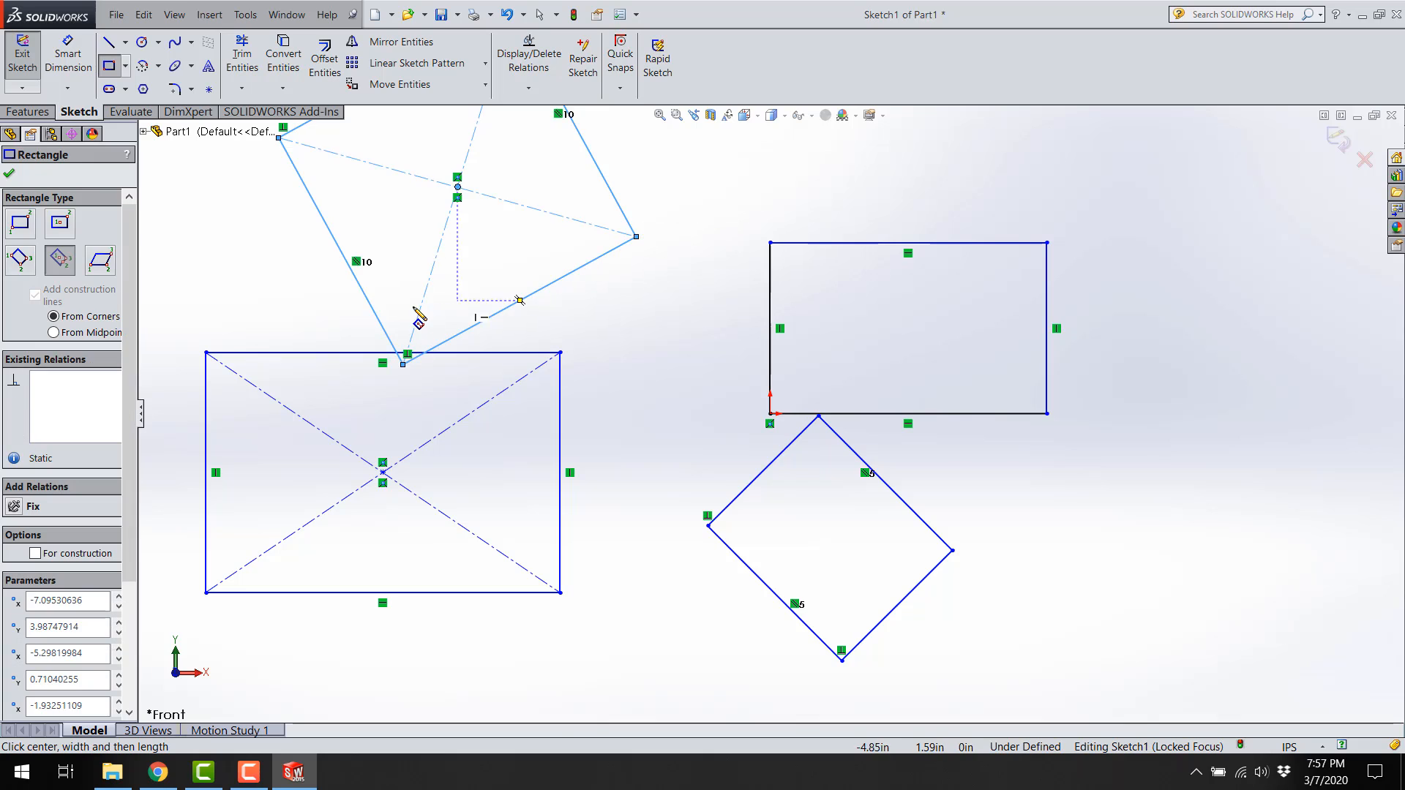
# Step: Sketch a parallelogram beside the tilted corner rectangle, with its first two corners at about (3.43, -2.31) and (5.25, -2.82) in
pyautogui.click(101, 260)
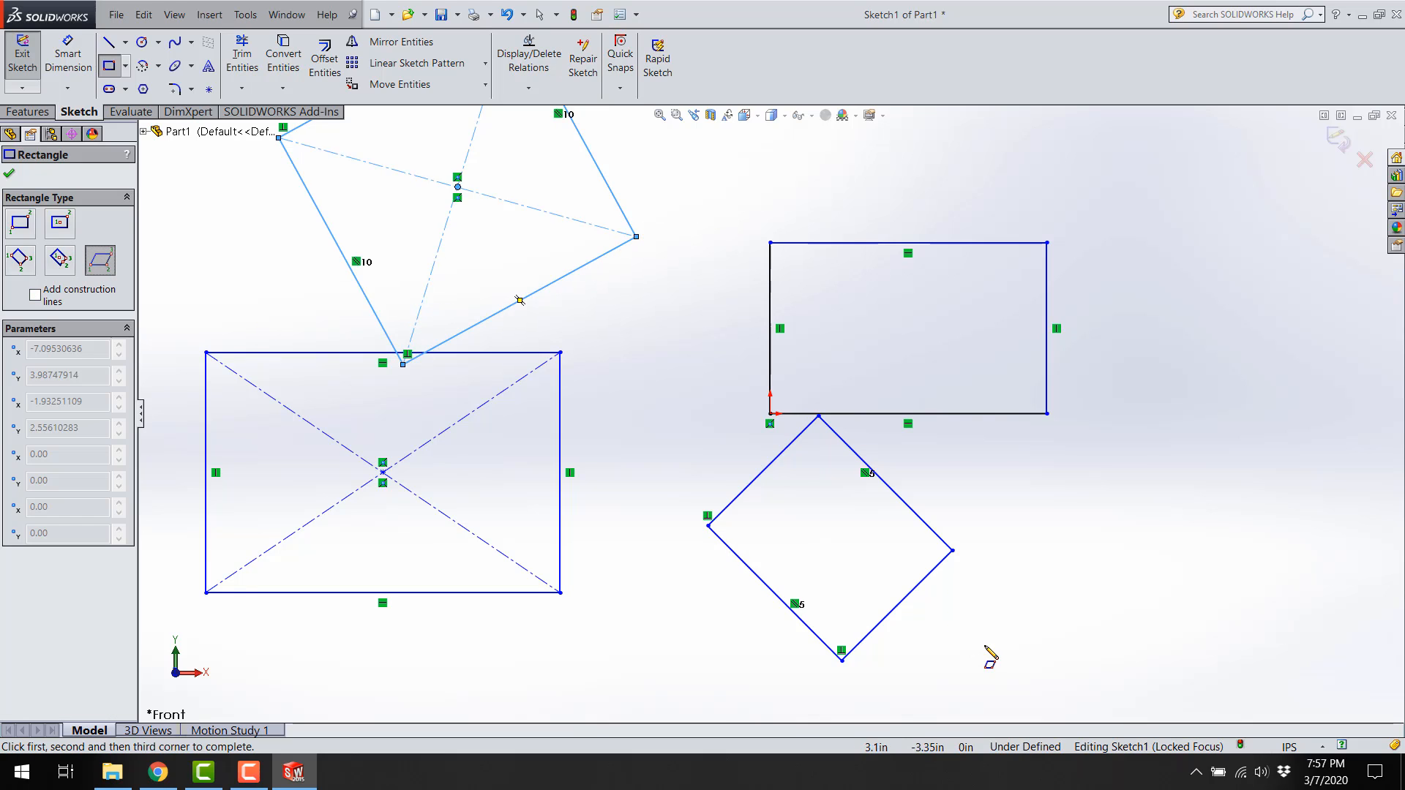
pyautogui.click(1006, 584)
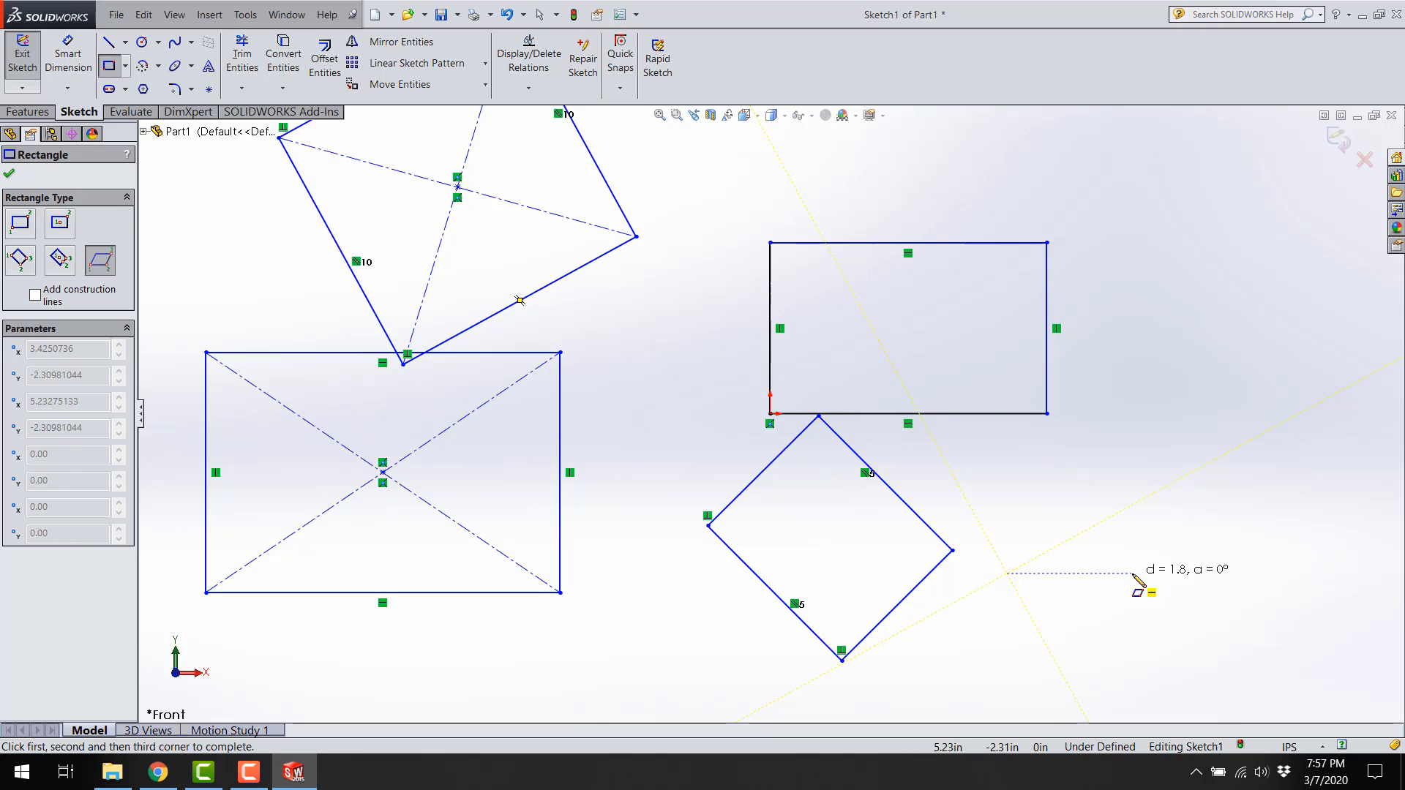
pyautogui.click(1132, 608)
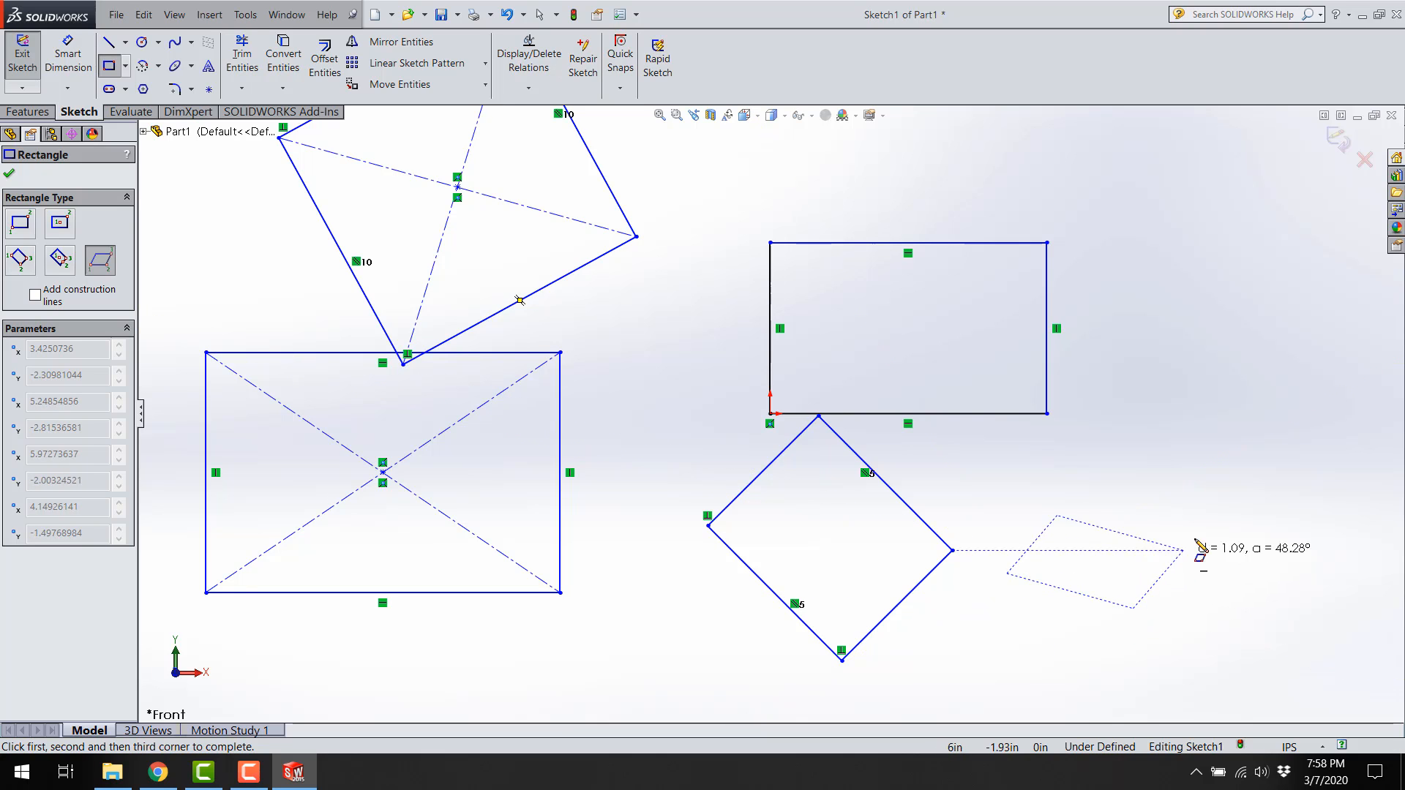
pyautogui.click(1240, 490)
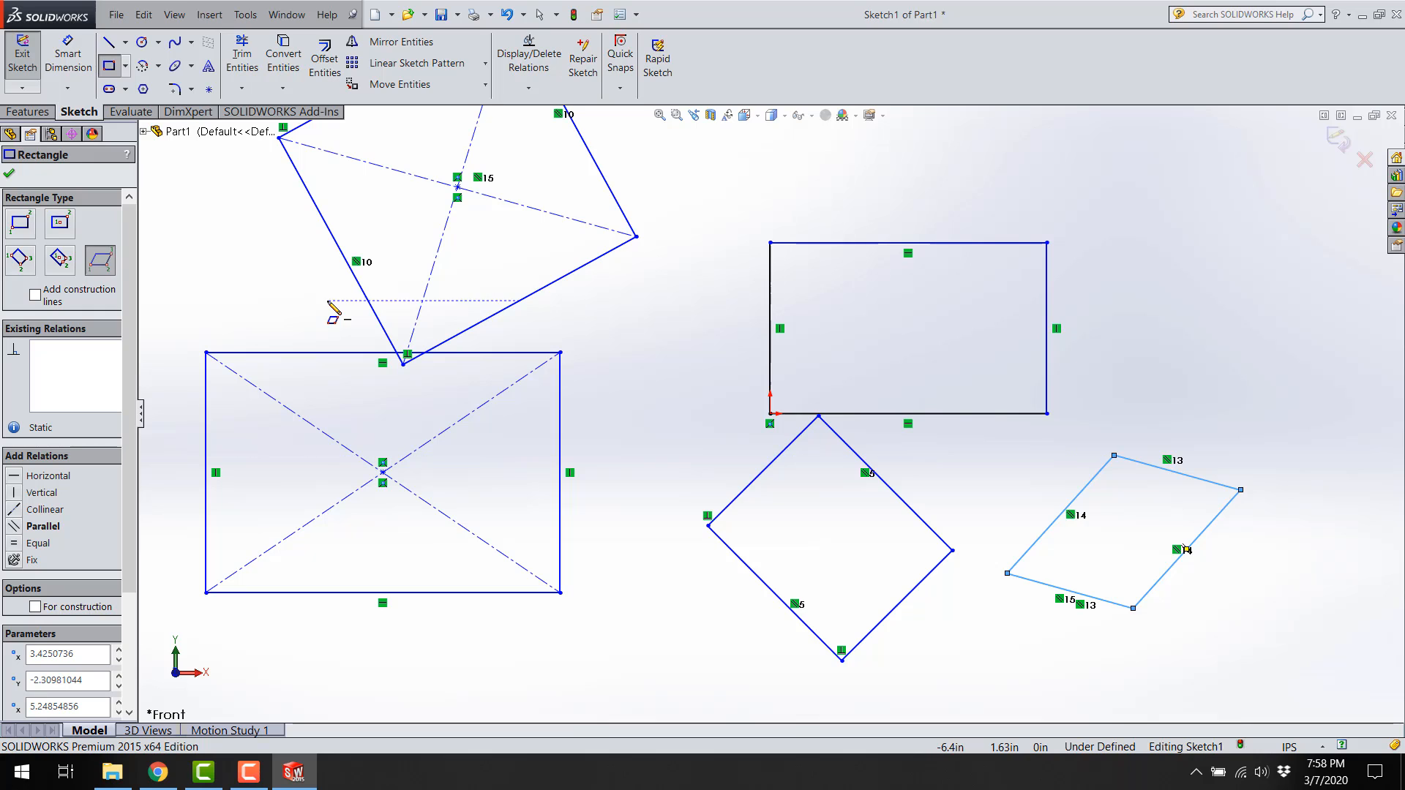
# Step: Undo the parallelogram, both 3-point rectangles and the center rectangle, and clear the selection
pyautogui.click(504, 14)
pyautogui.click(506, 15)
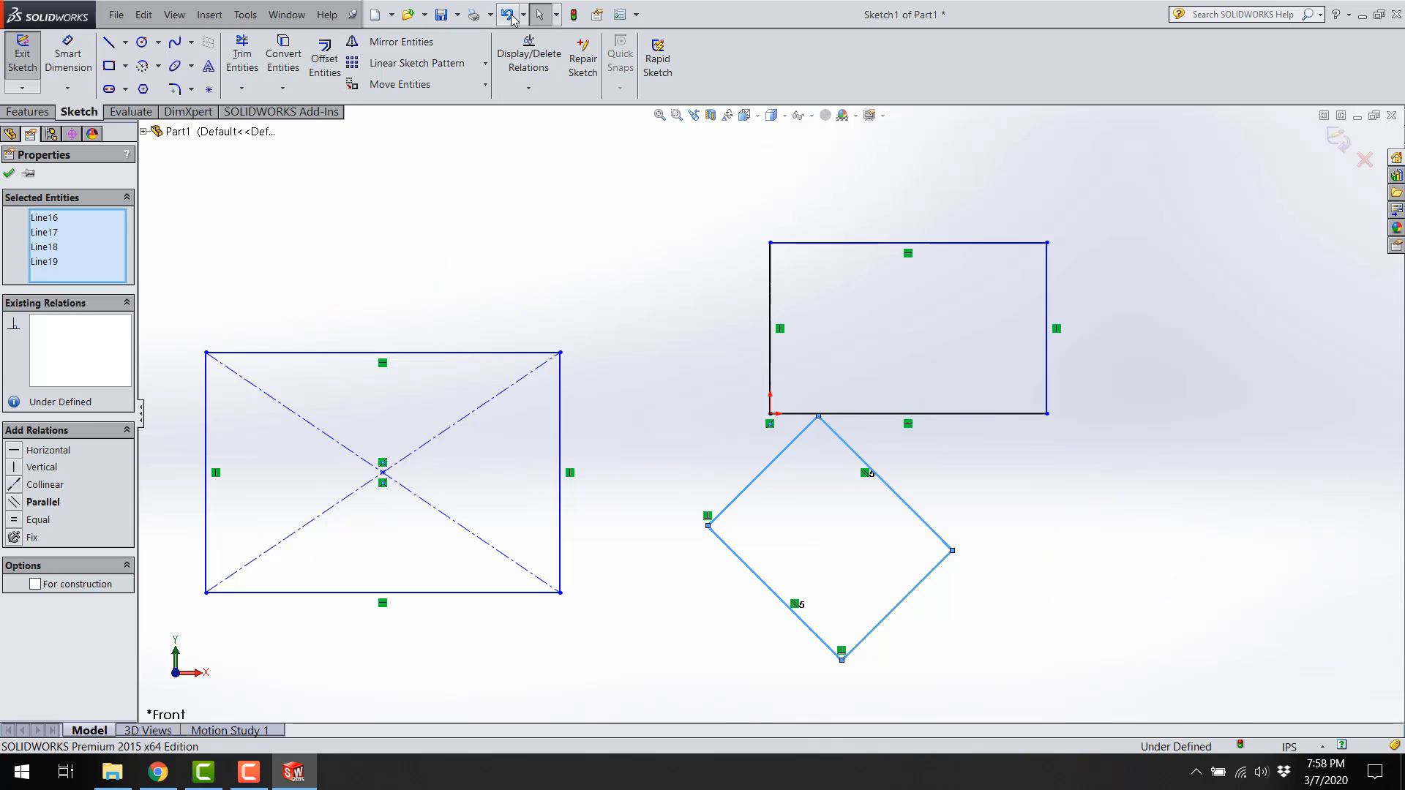
pyautogui.click(509, 17)
pyautogui.click(511, 16)
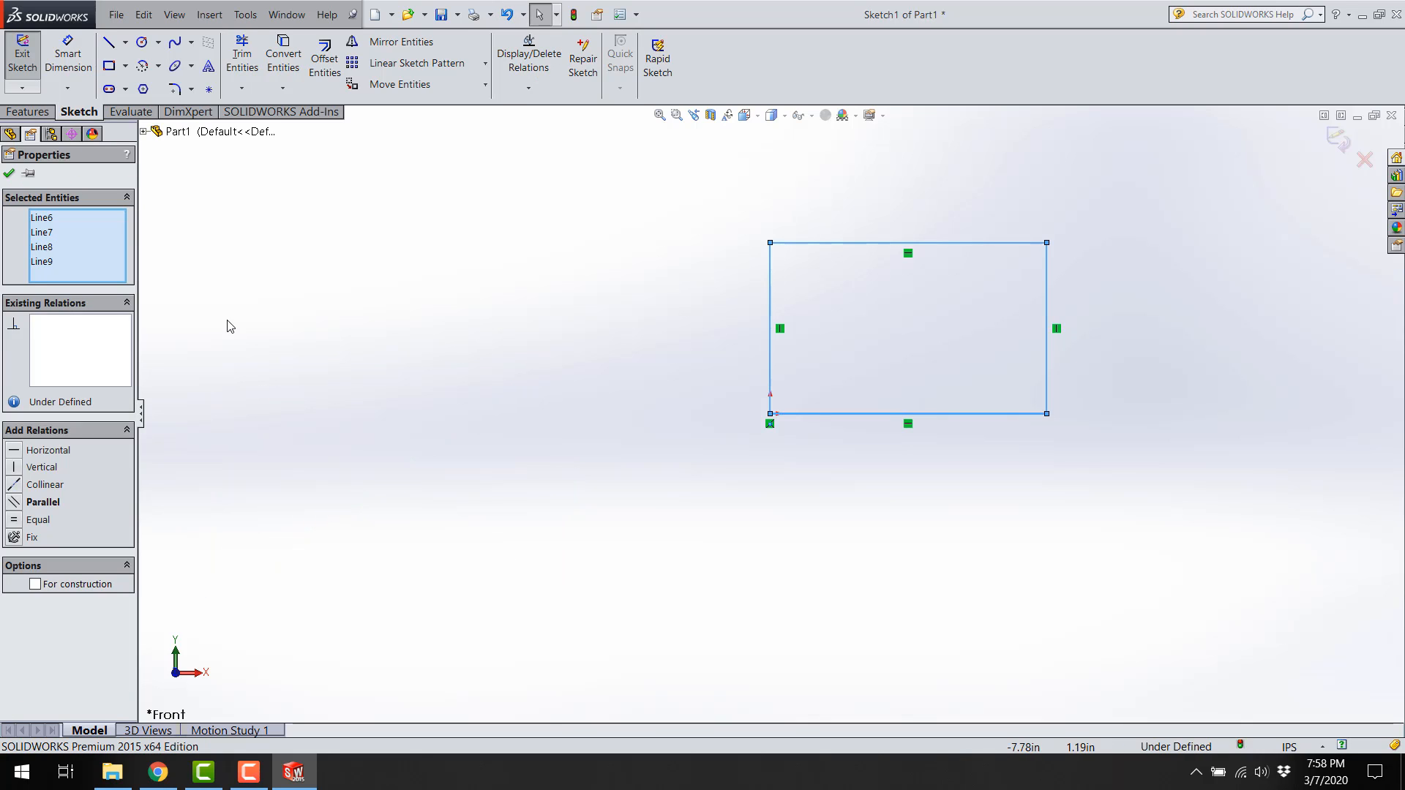
pyautogui.click(216, 230)
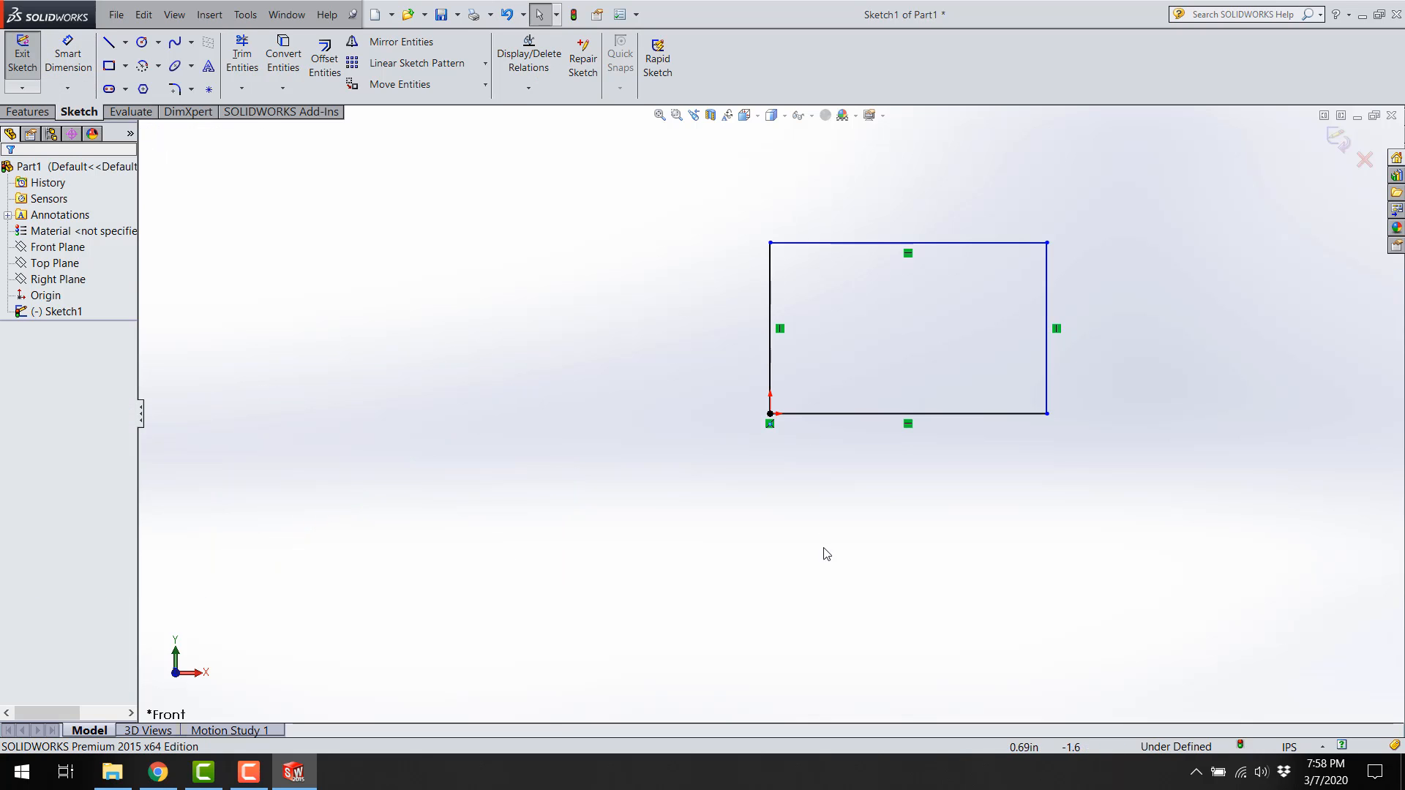
# Step: Narrow the rectangle to about 3.70 in wide and check the relations of its left side, bottom side and origin corner
pyautogui.moveTo(1050, 409); pyautogui.dragTo(1027, 381)
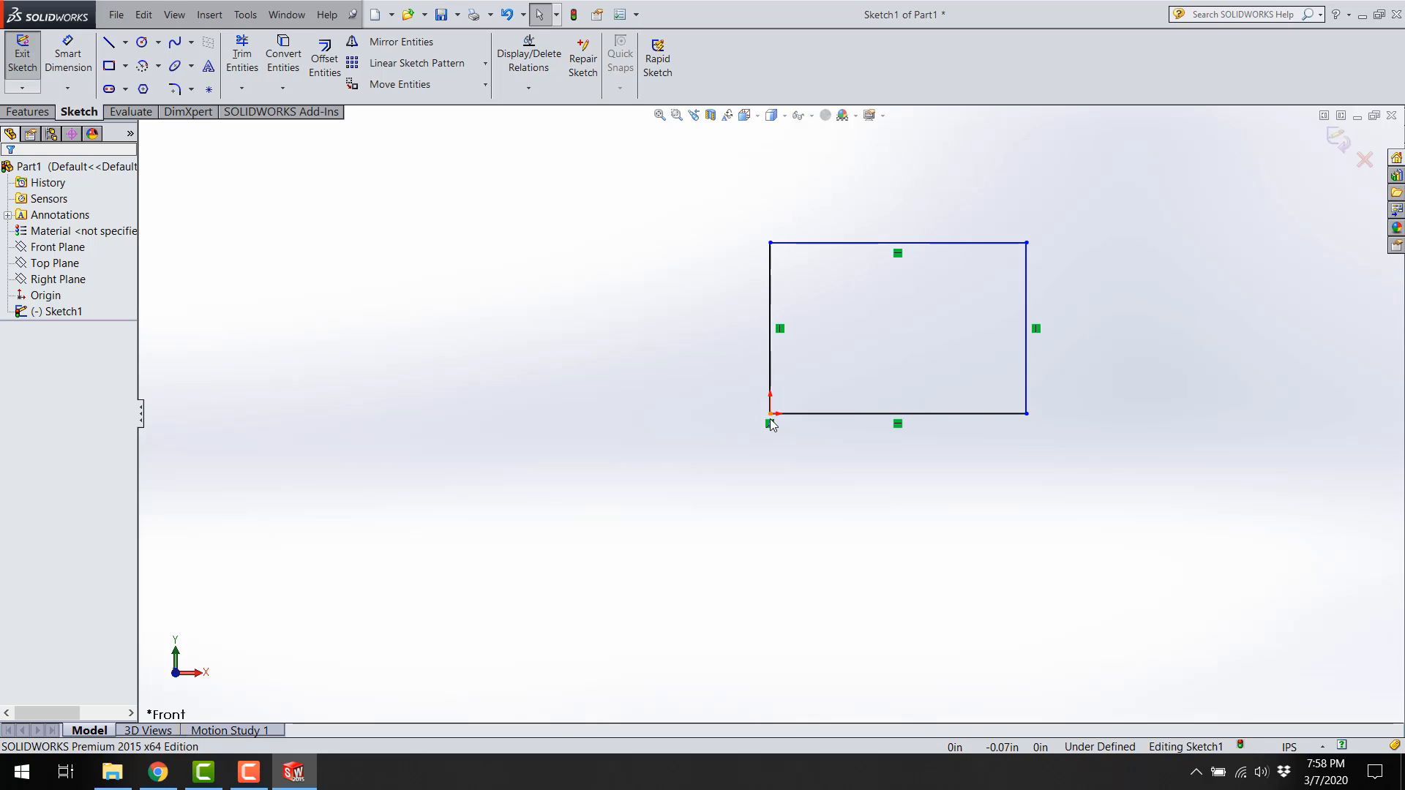
pyautogui.click(770, 321)
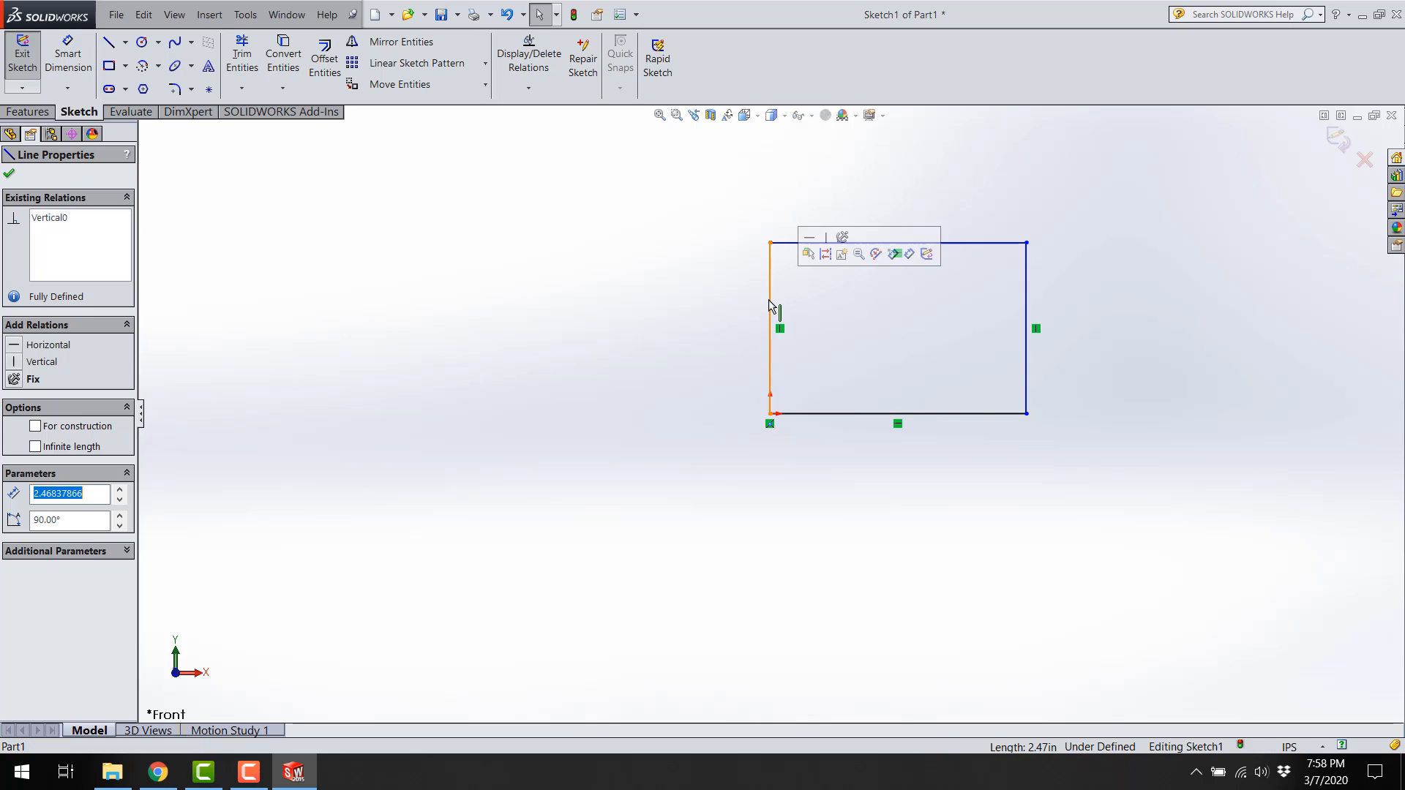
pyautogui.click(841, 416)
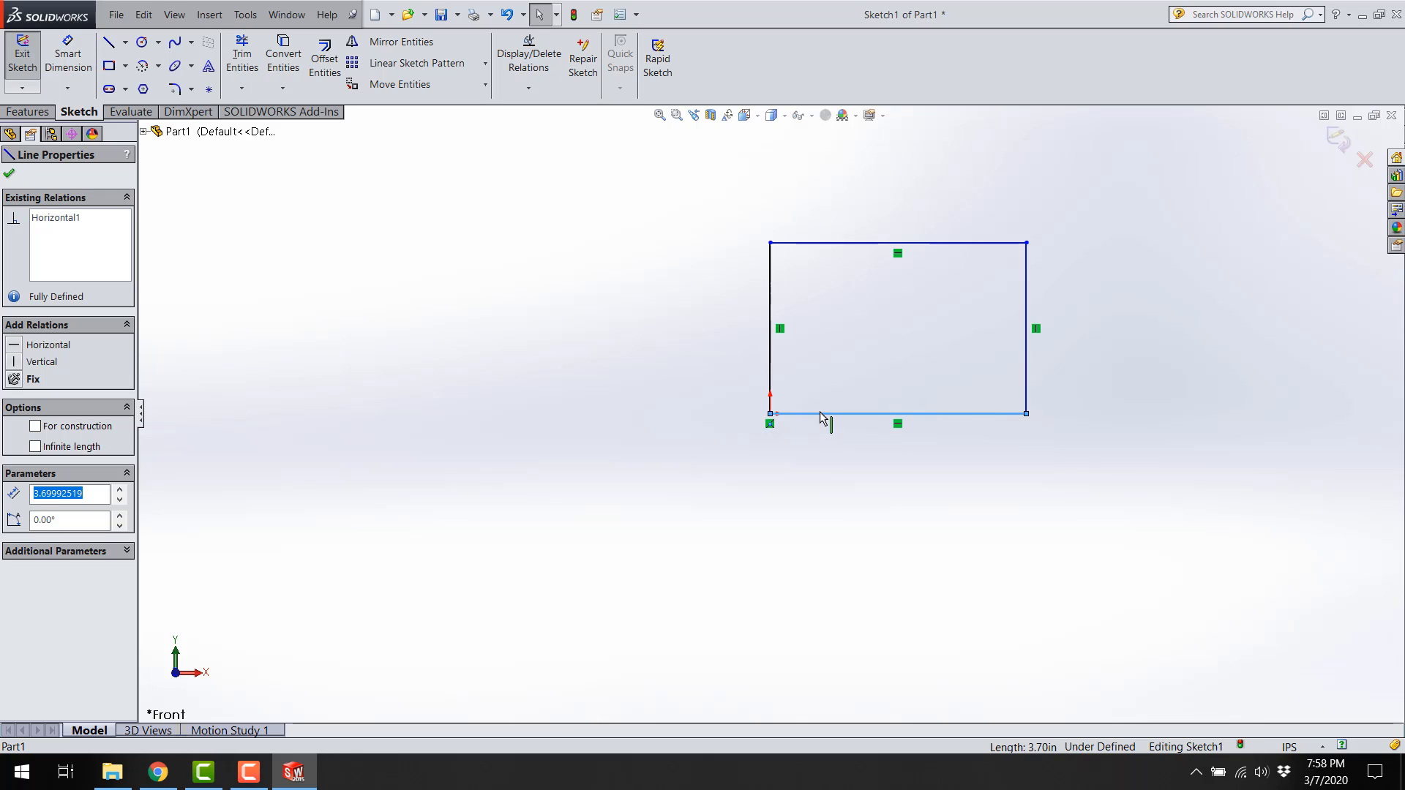
pyautogui.moveTo(819, 412)
pyautogui.mouseDown()
pyautogui.moveTo(818, 483)
pyautogui.moveTo(815, 415)
pyautogui.mouseUp()
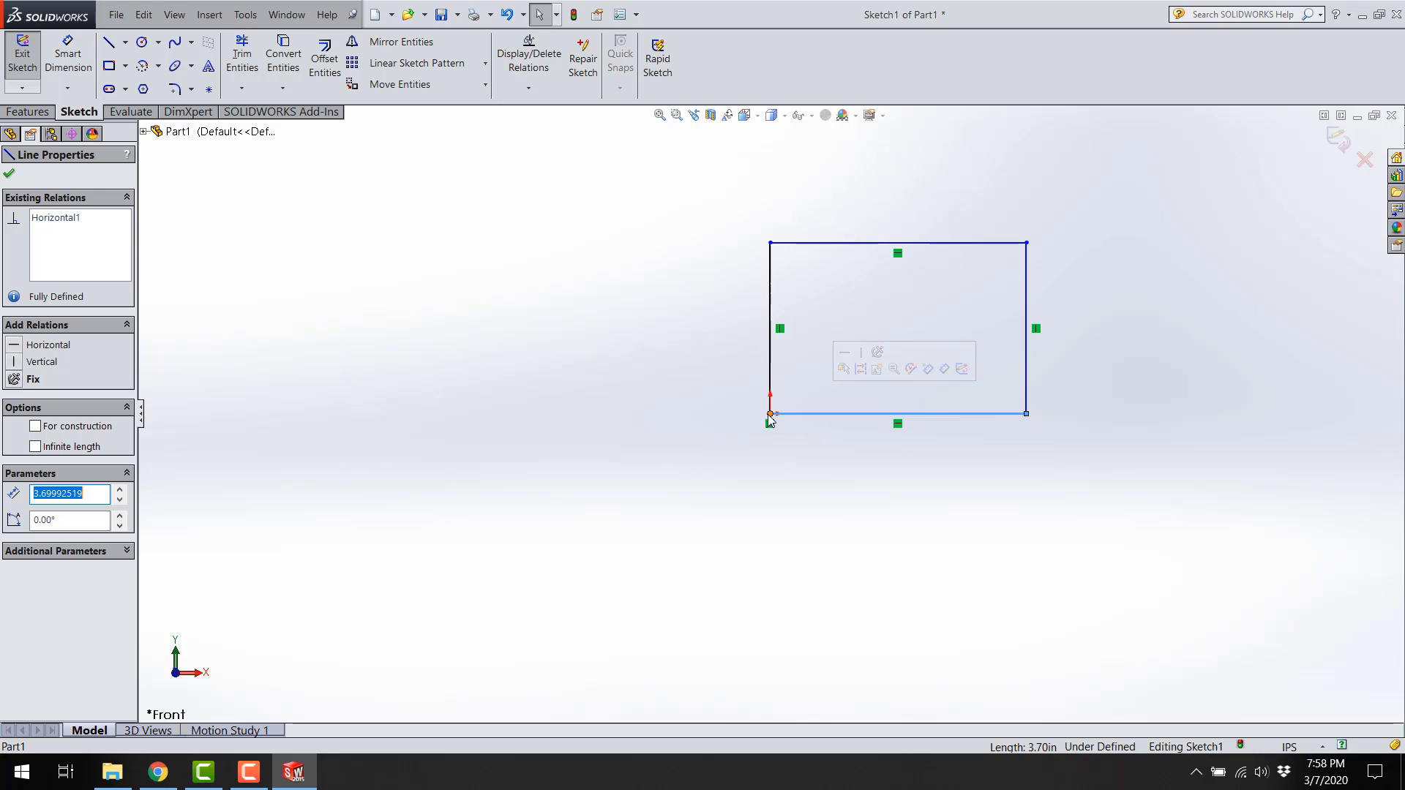
pyautogui.click(768, 414)
pyautogui.click(768, 330)
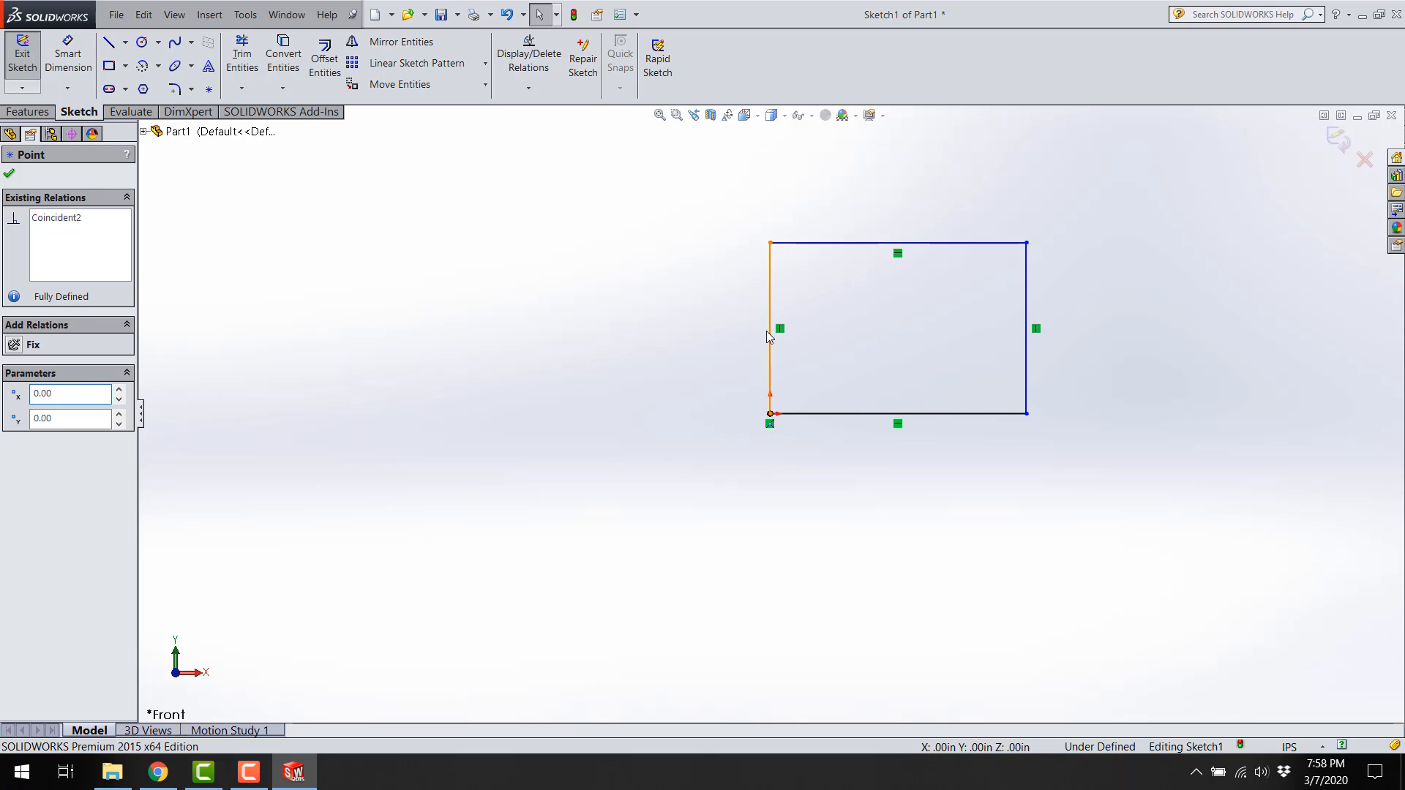
pyautogui.click(841, 416)
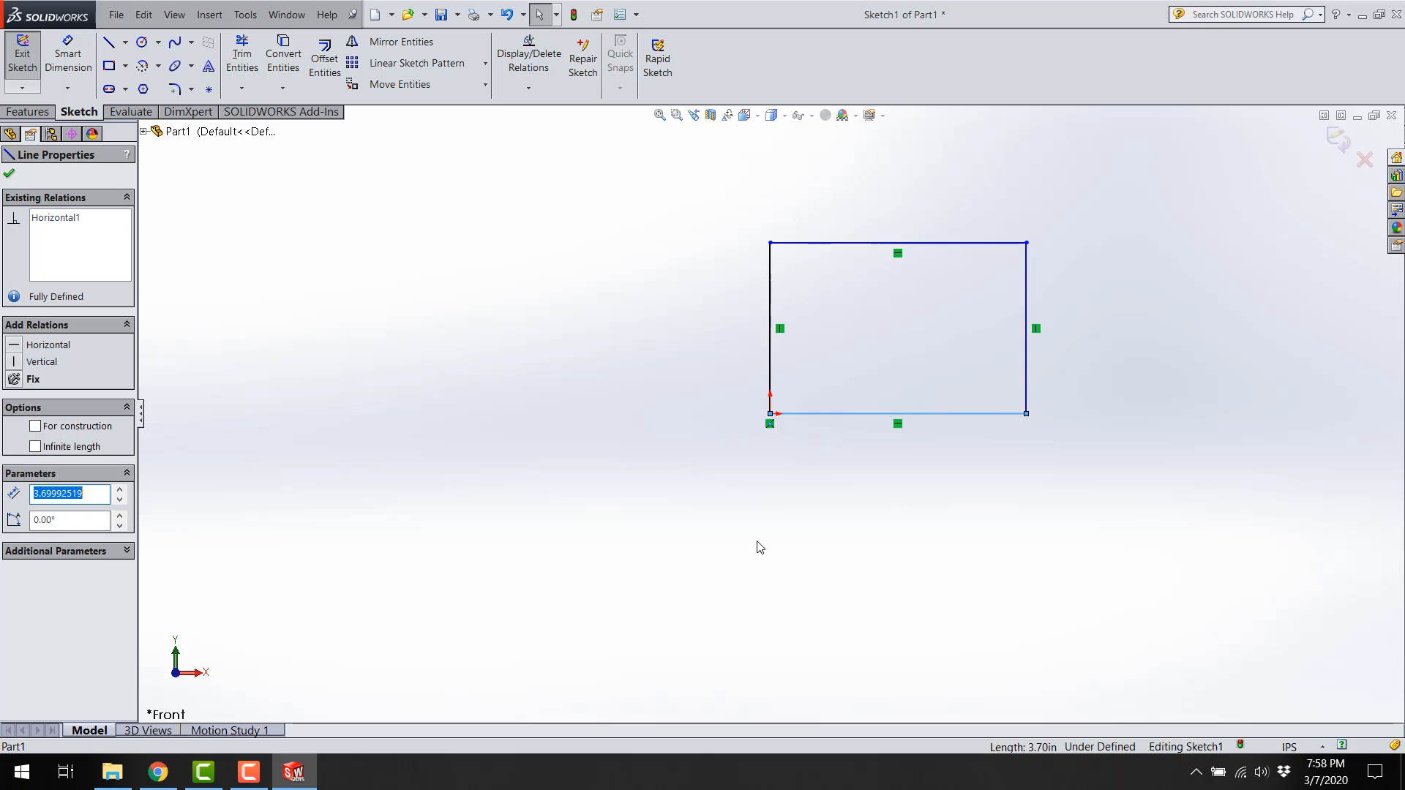
# Step: Resize the rectangle to about 4.40 by 2.48 in by moving its right and top sides
pyautogui.moveTo(1025, 331); pyautogui.dragTo(1075, 338)
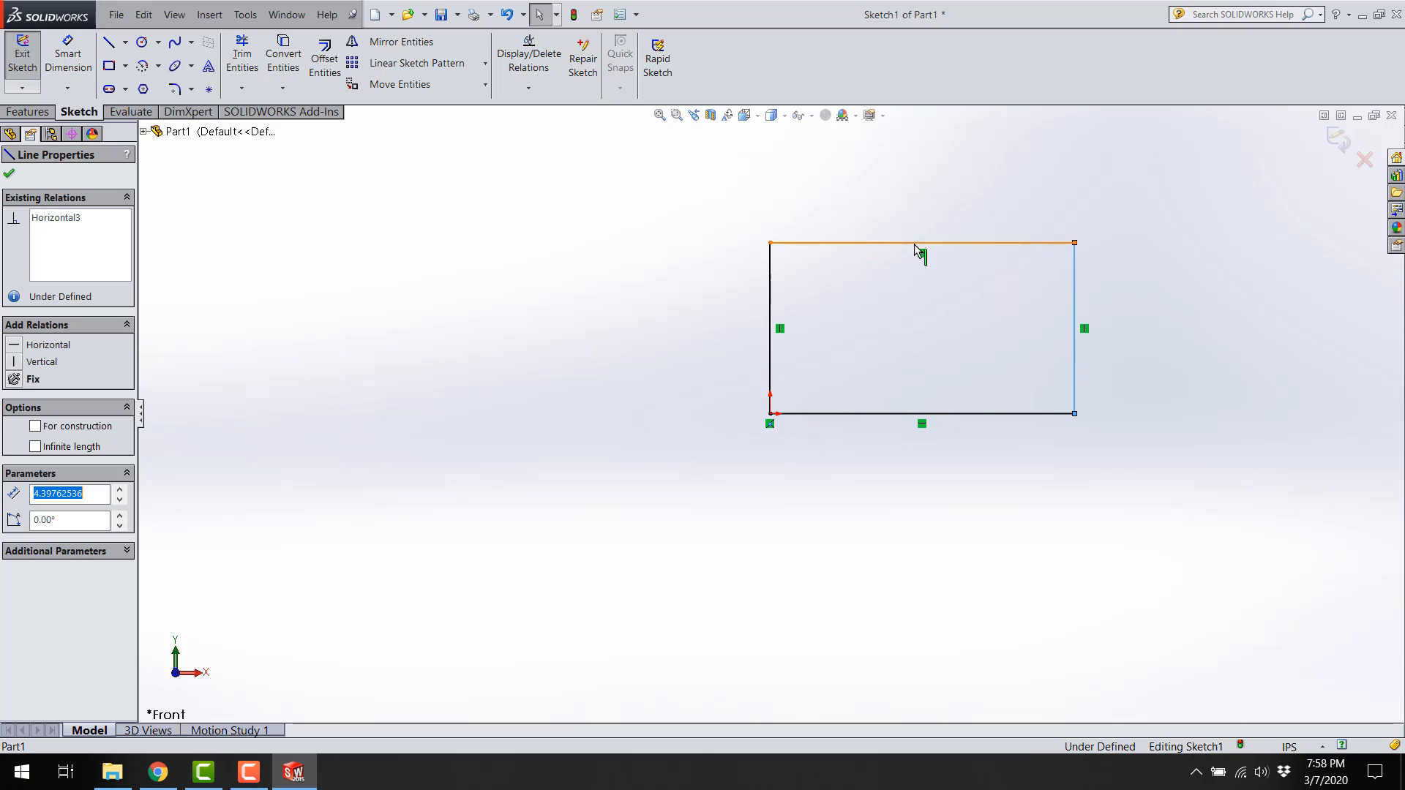
pyautogui.moveTo(914, 244)
pyautogui.mouseDown()
pyautogui.moveTo(906, 298)
pyautogui.moveTo(932, 235)
pyautogui.mouseUp()
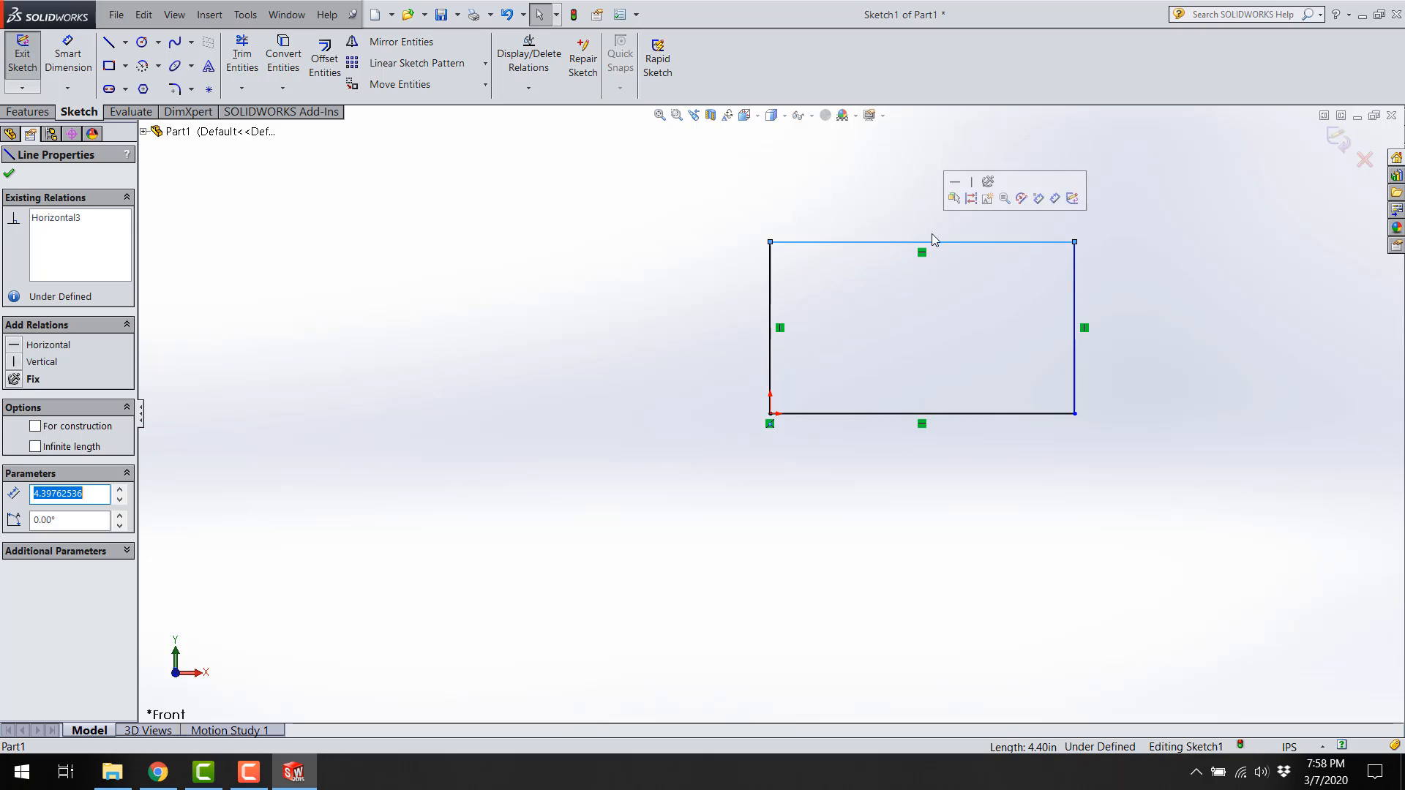
# Step: Delete the coincident relation at the rectangle's origin corner and reattach that corner to the origin
pyautogui.click(773, 428)
pyautogui.rightClick(774, 424)
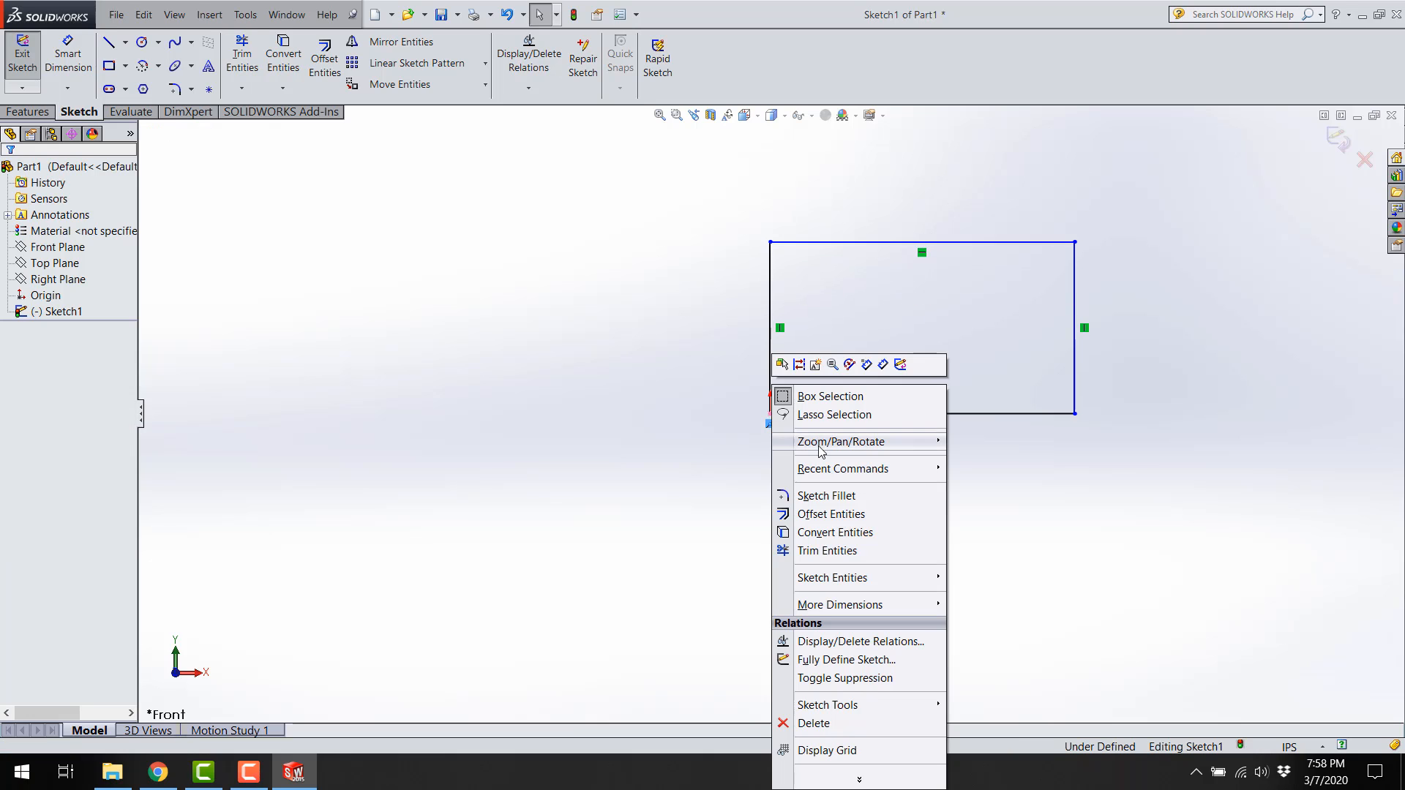
pyautogui.click(827, 726)
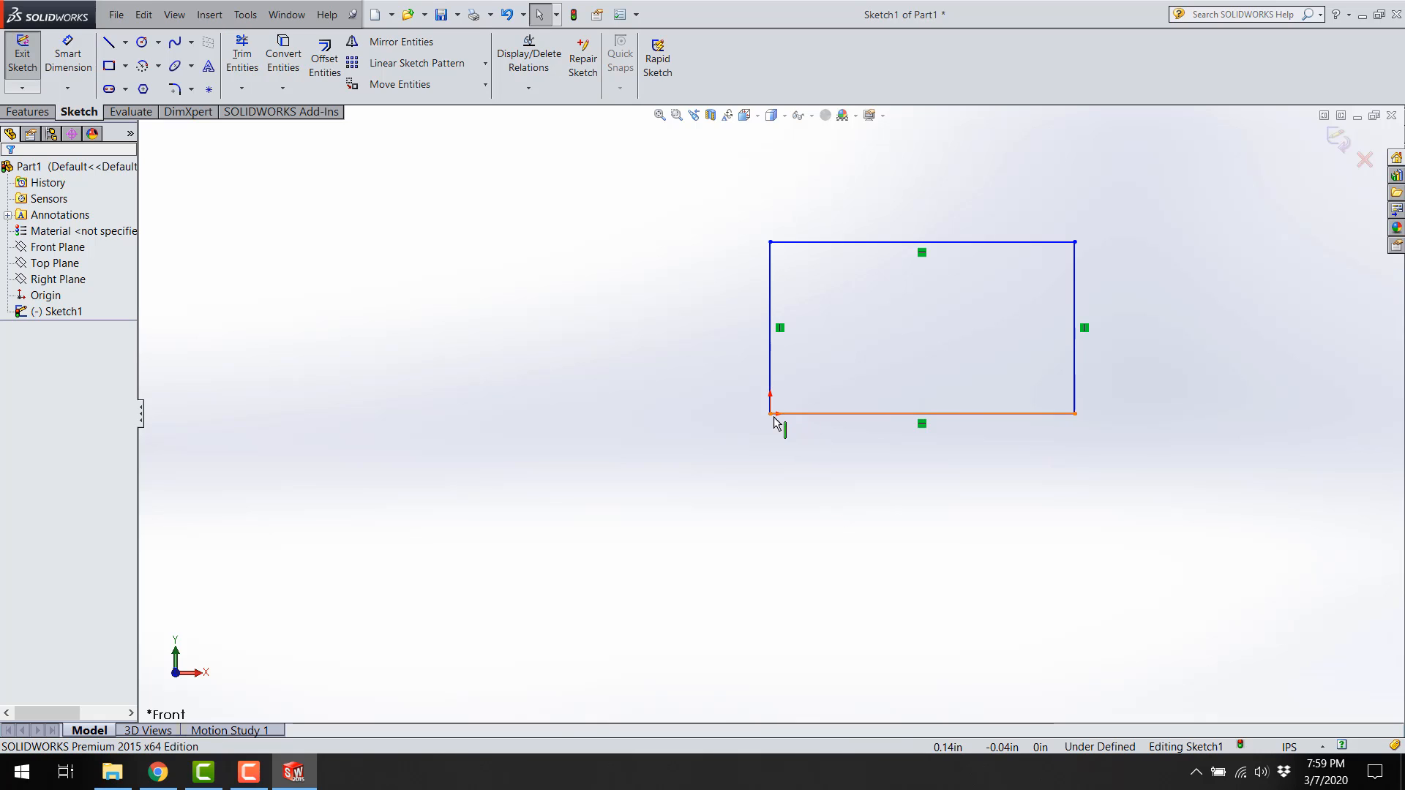
pyautogui.moveTo(773, 416)
pyautogui.mouseDown()
pyautogui.moveTo(687, 447)
pyautogui.moveTo(769, 415)
pyautogui.mouseUp()
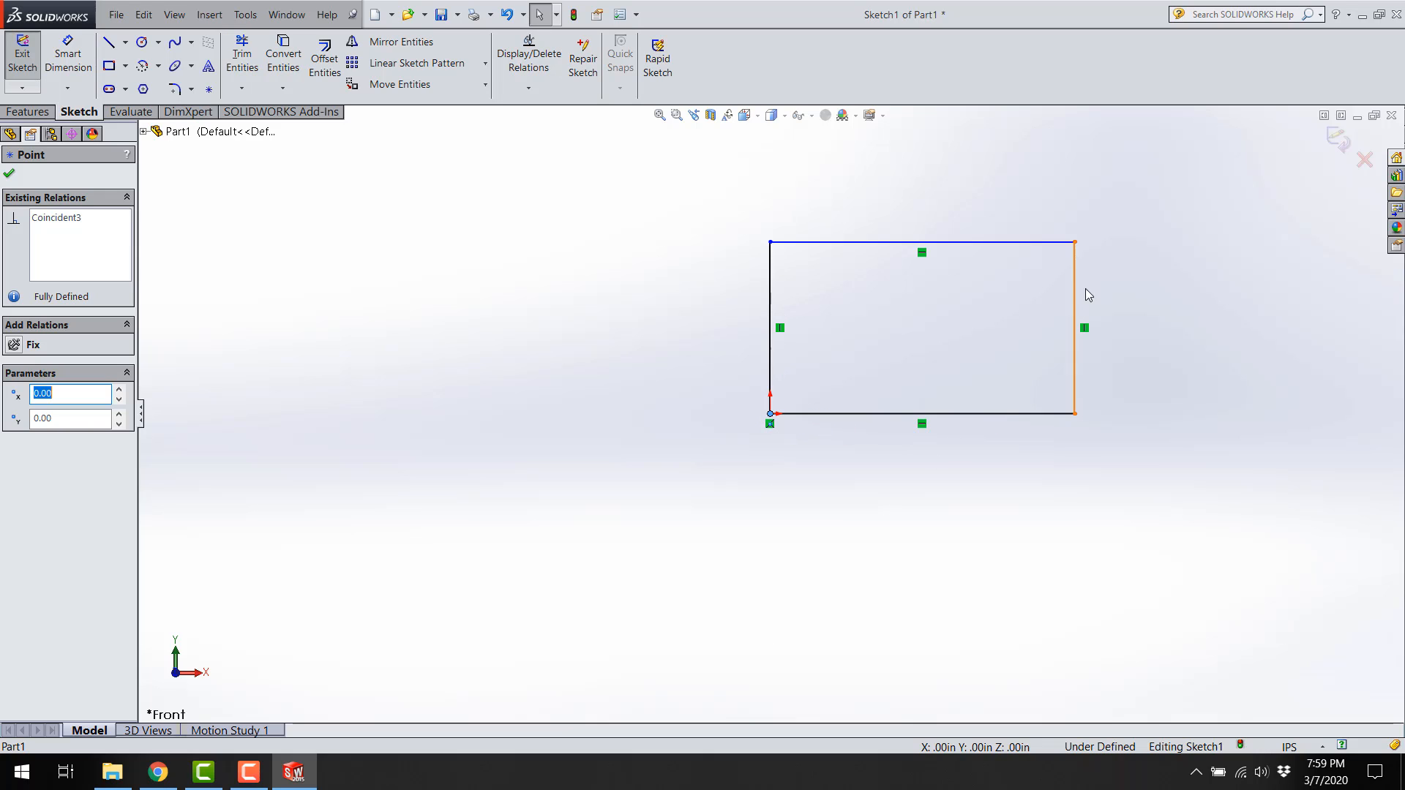
# Step: Narrow the rectangle by moving its right side inward, and clear the selection
pyautogui.moveTo(1075, 298); pyautogui.dragTo(1006, 298)
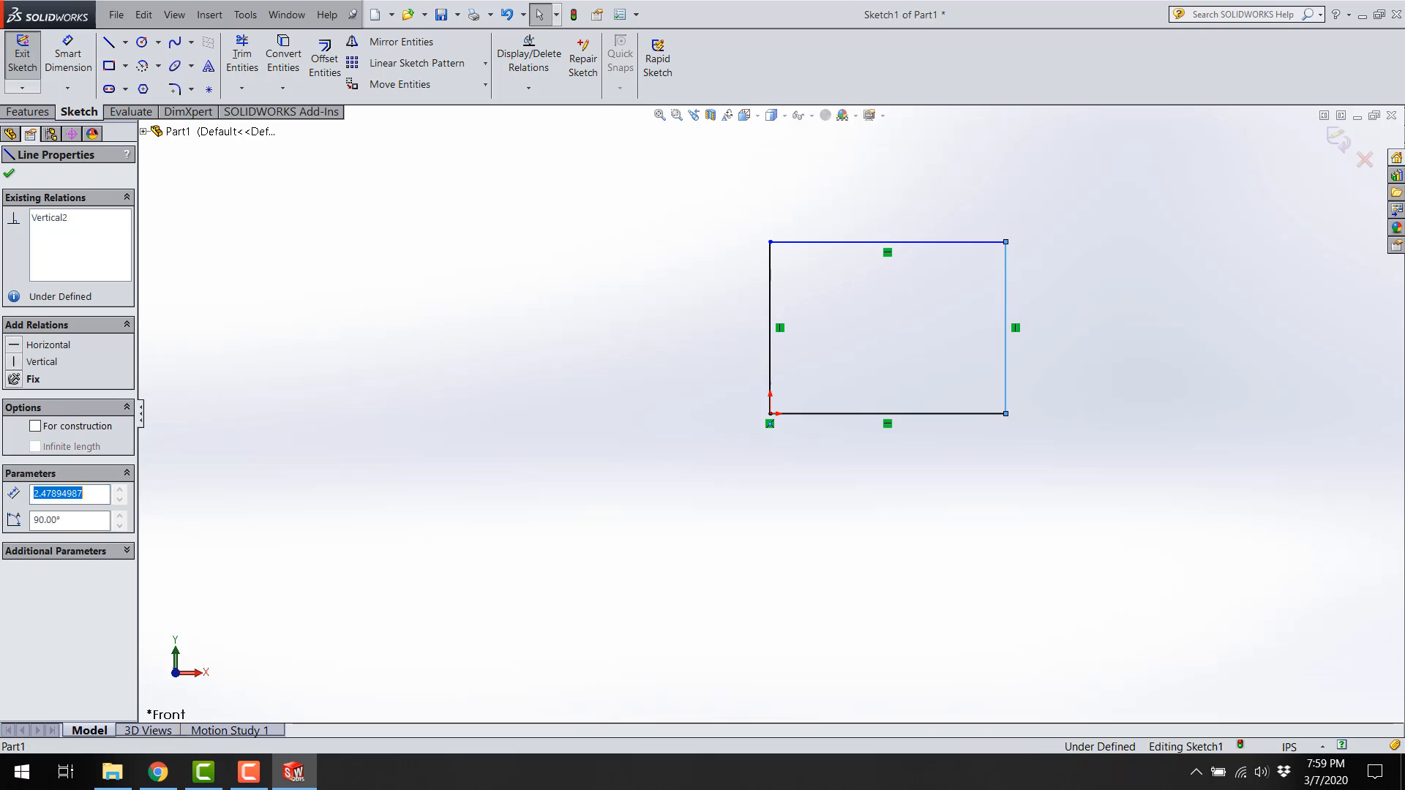
pyautogui.click(443, 294)
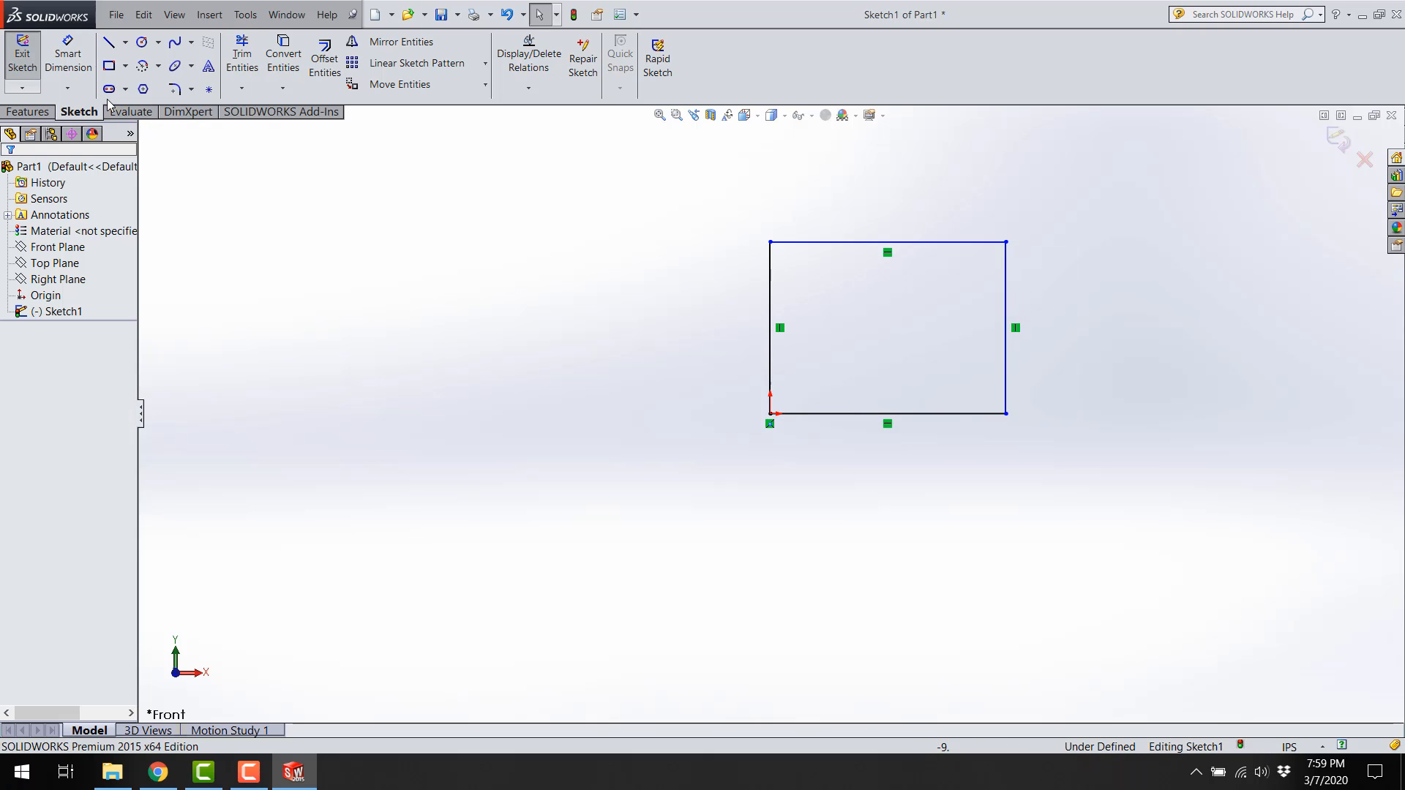
# Step: Dimension the rectangle's left side to 3 in with Smart Dimension
pyautogui.click(68, 65)
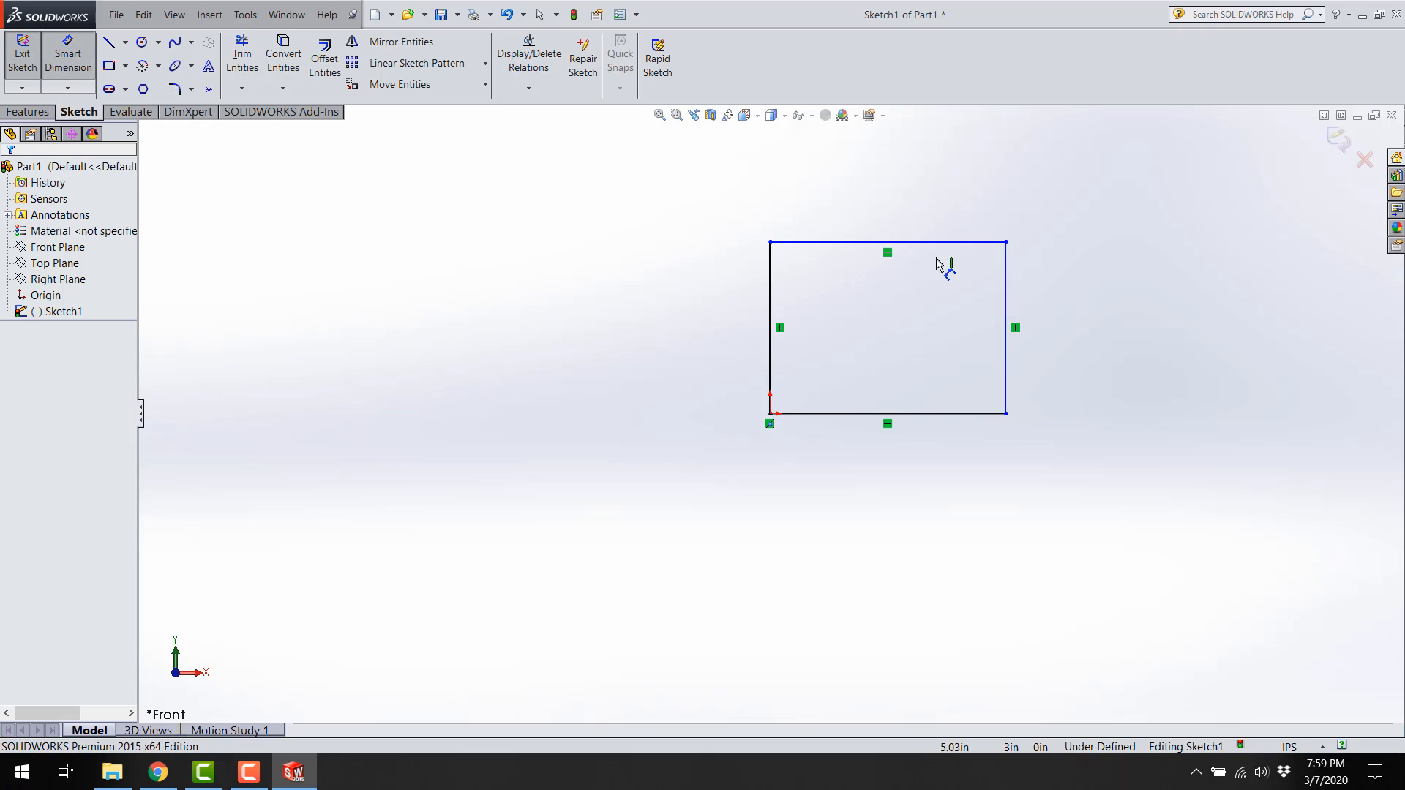
pyautogui.click(771, 294)
pyautogui.click(682, 369)
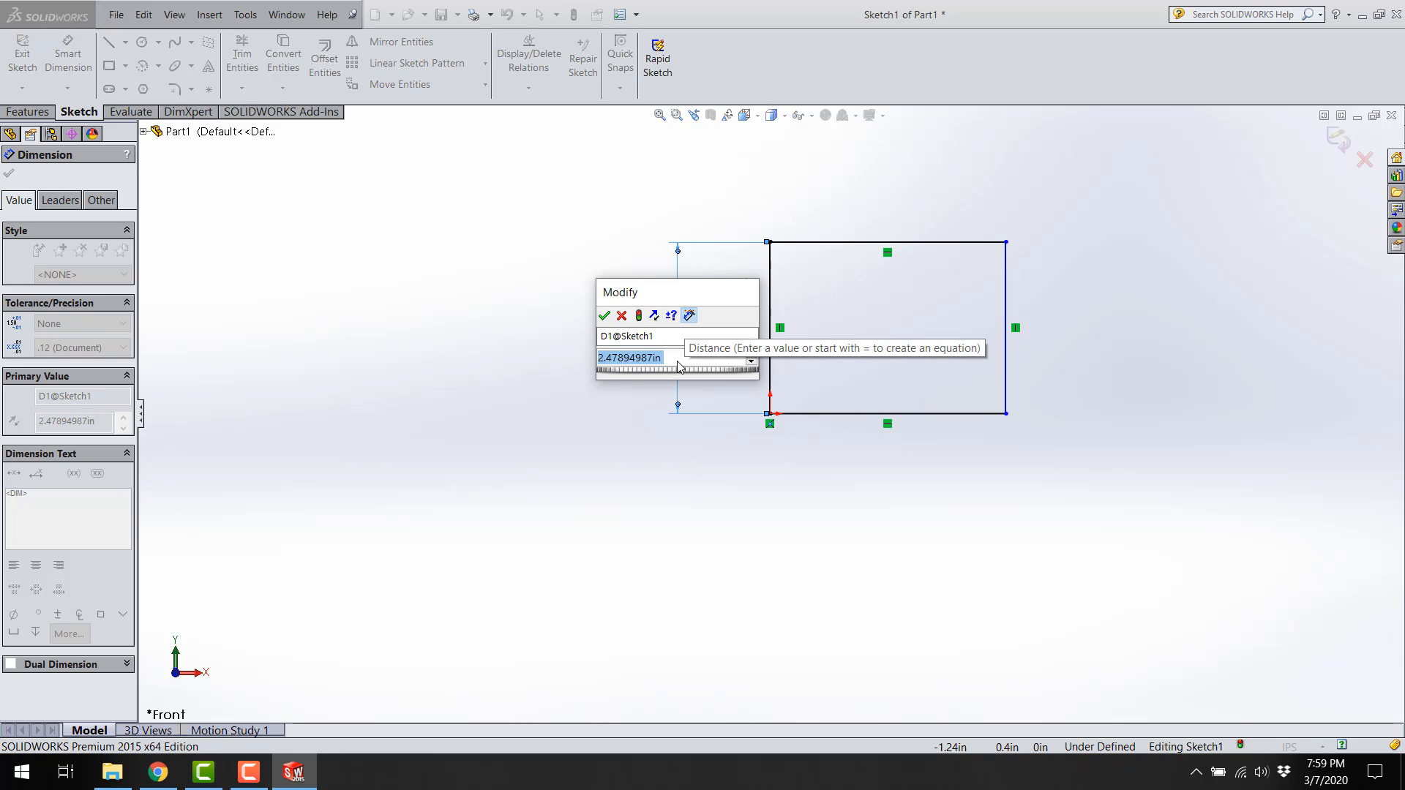
pyautogui.write('3')
pyautogui.press('Return')
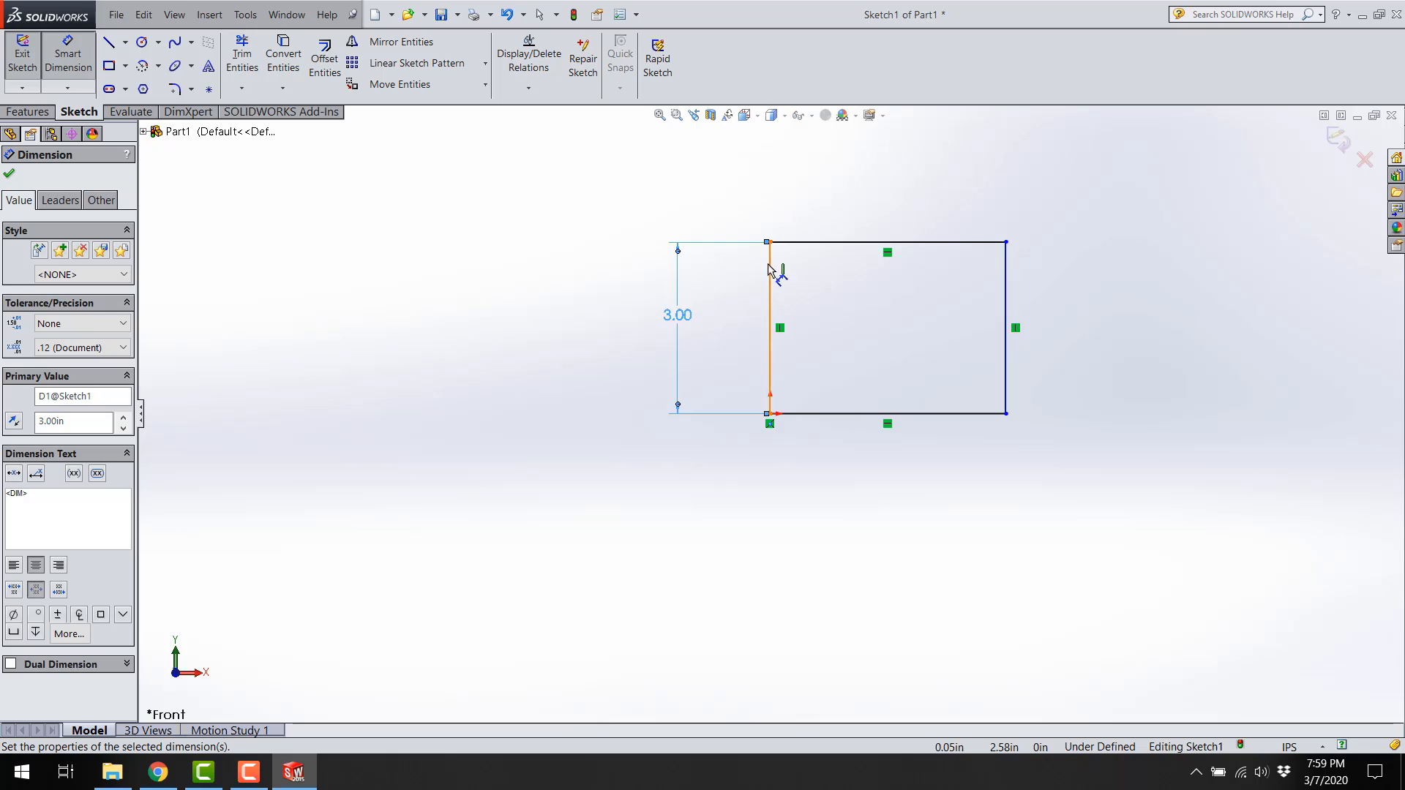
# Step: Dimension the rectangle's bottom side to 4 in with Smart Dimension
pyautogui.click(644, 539)
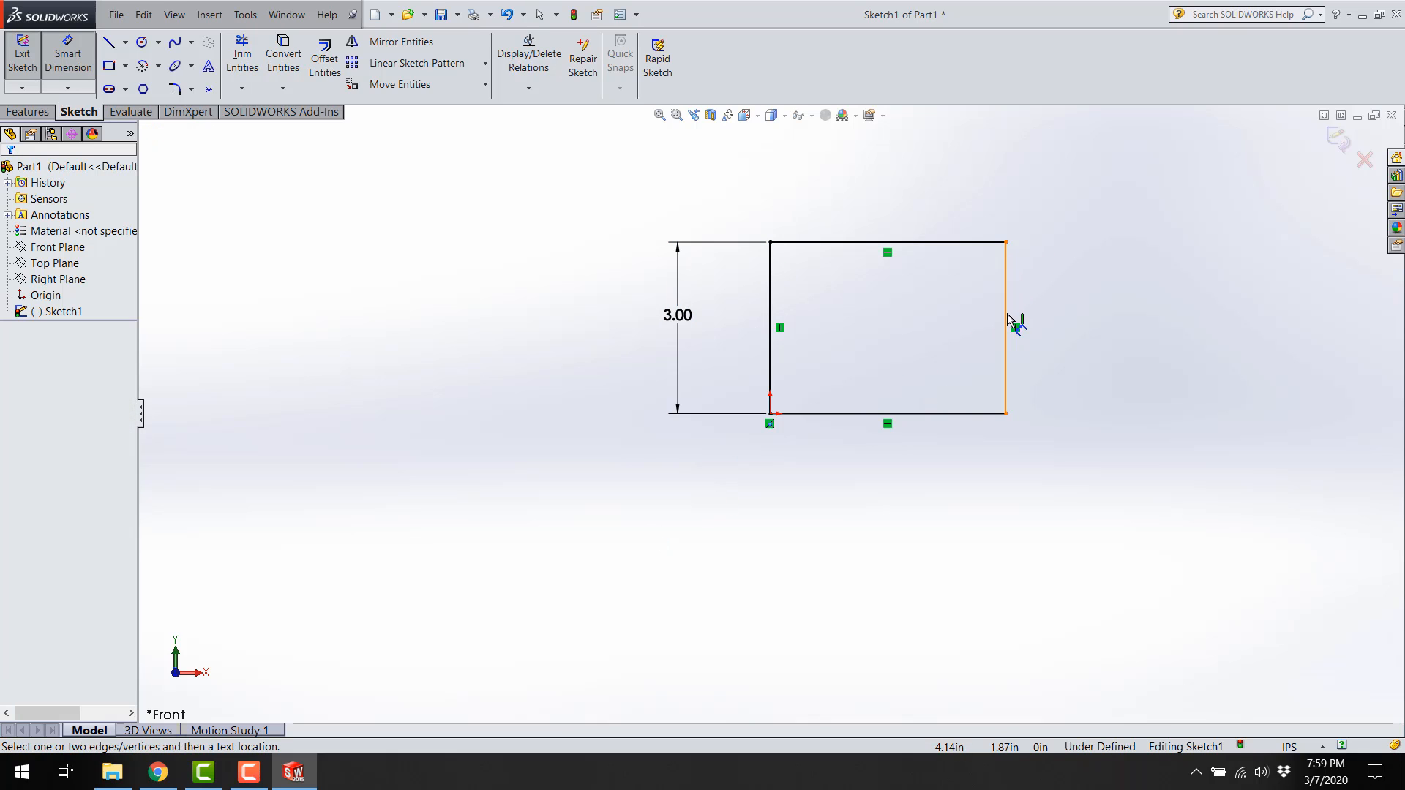
pyautogui.click(888, 415)
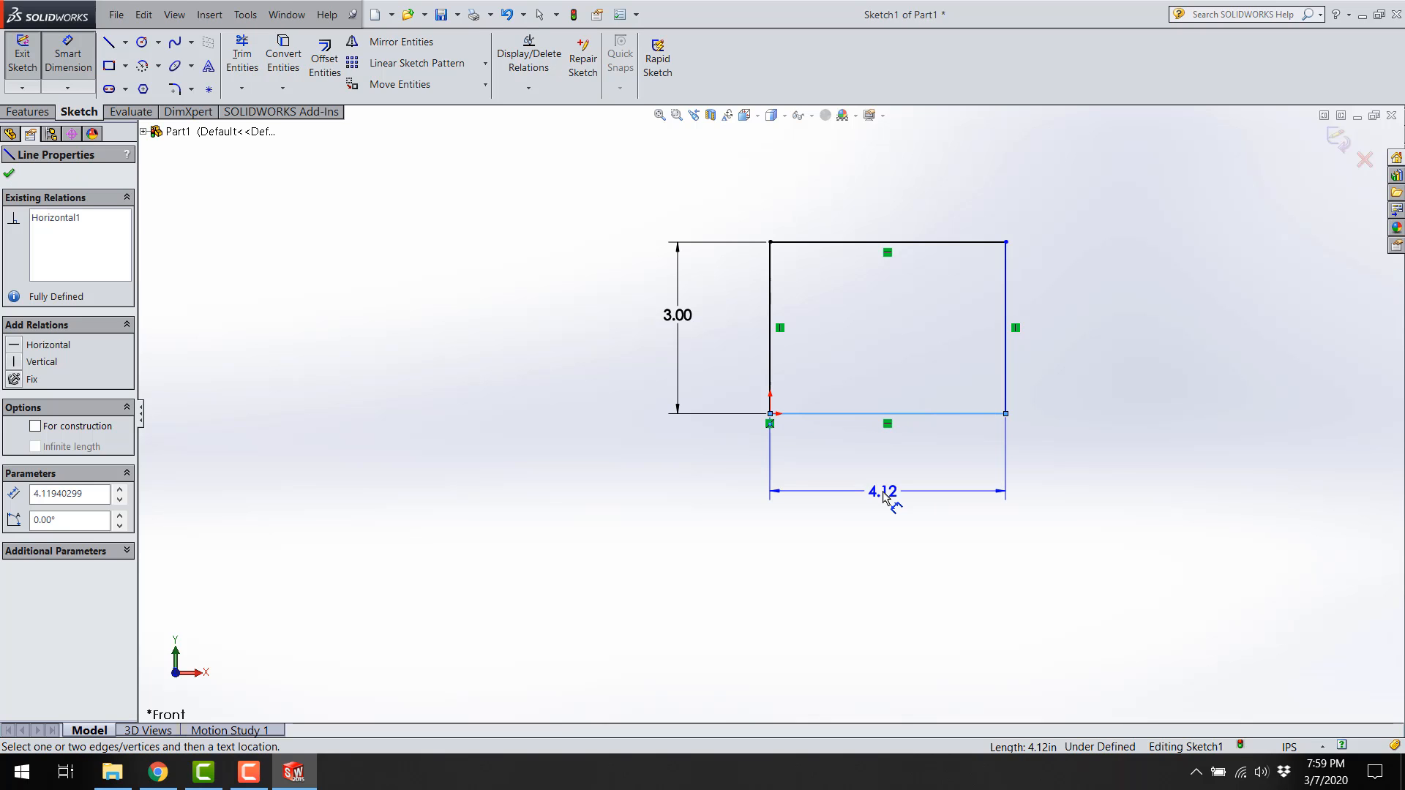
pyautogui.click(893, 501)
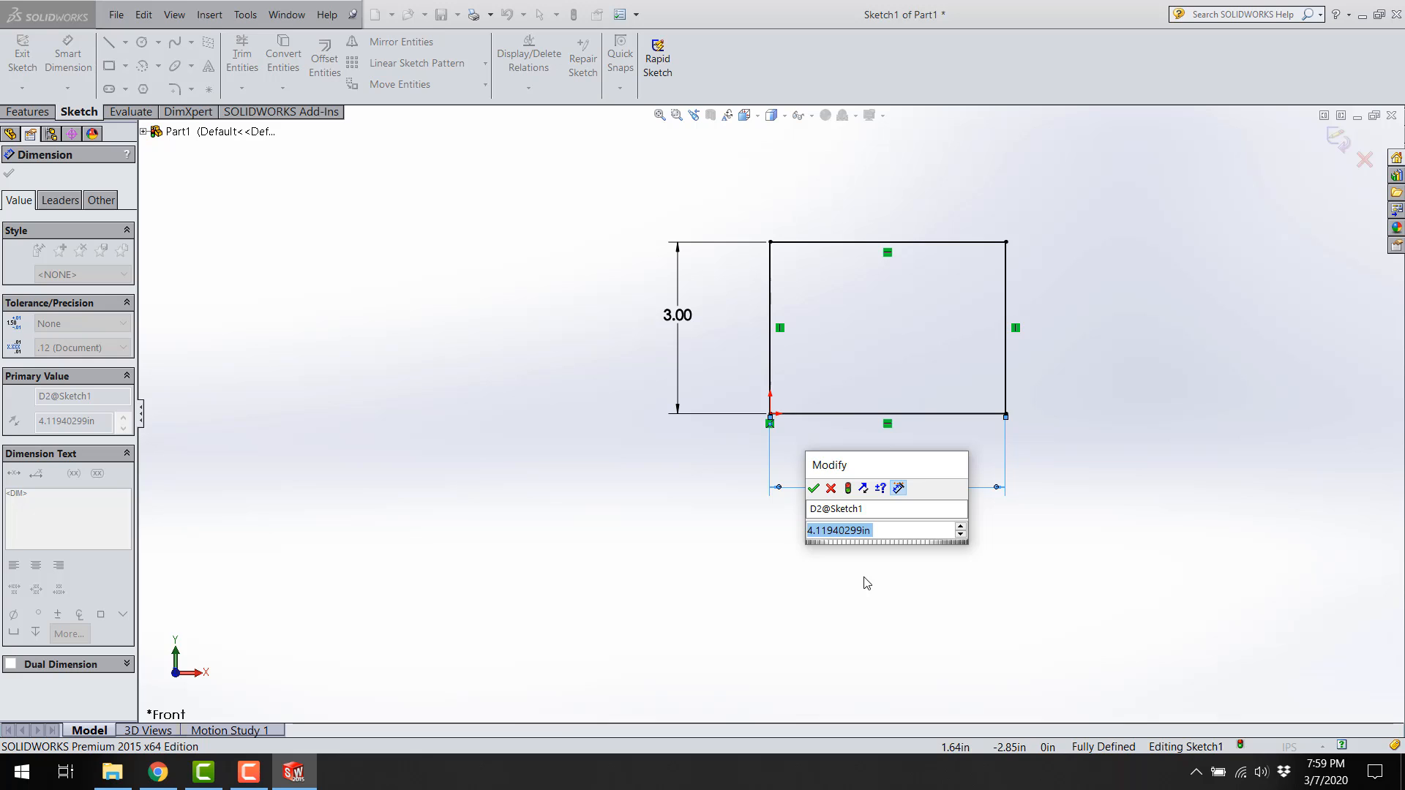
pyautogui.write('4')
pyautogui.press('Return')
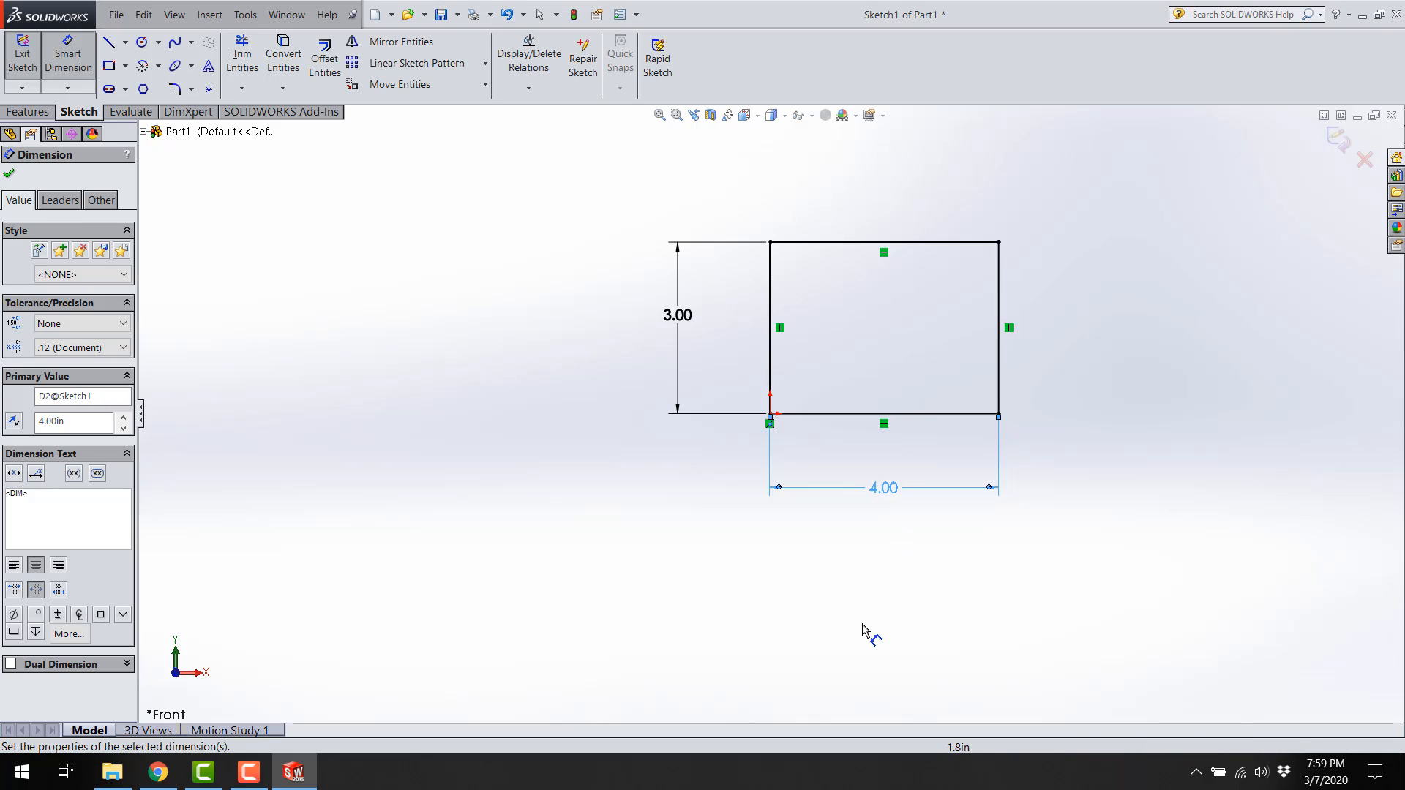
pyautogui.press('Escape')
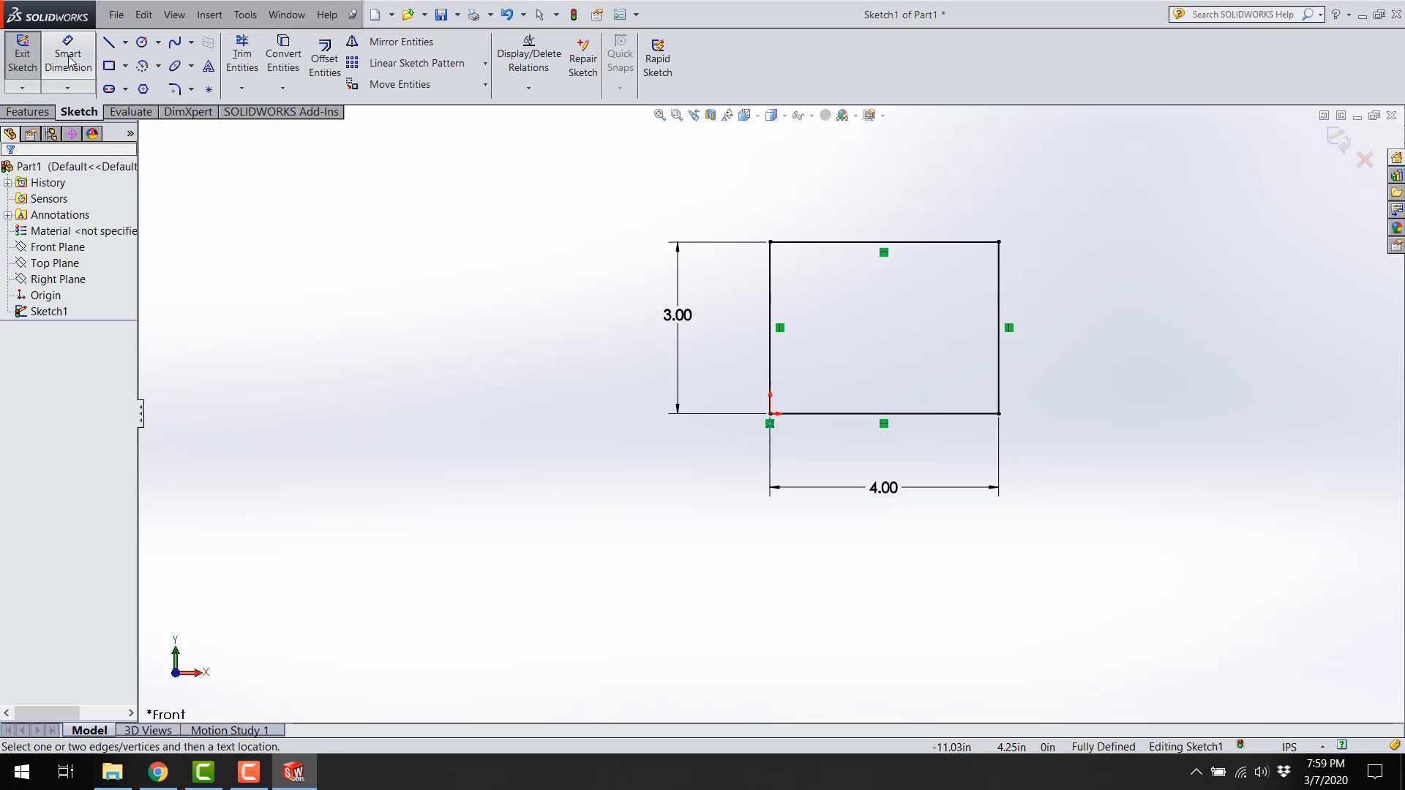
# Step: Examine the relations and definition status of the rectangle's sides and its corner at the origin
pyautogui.click(806, 242)
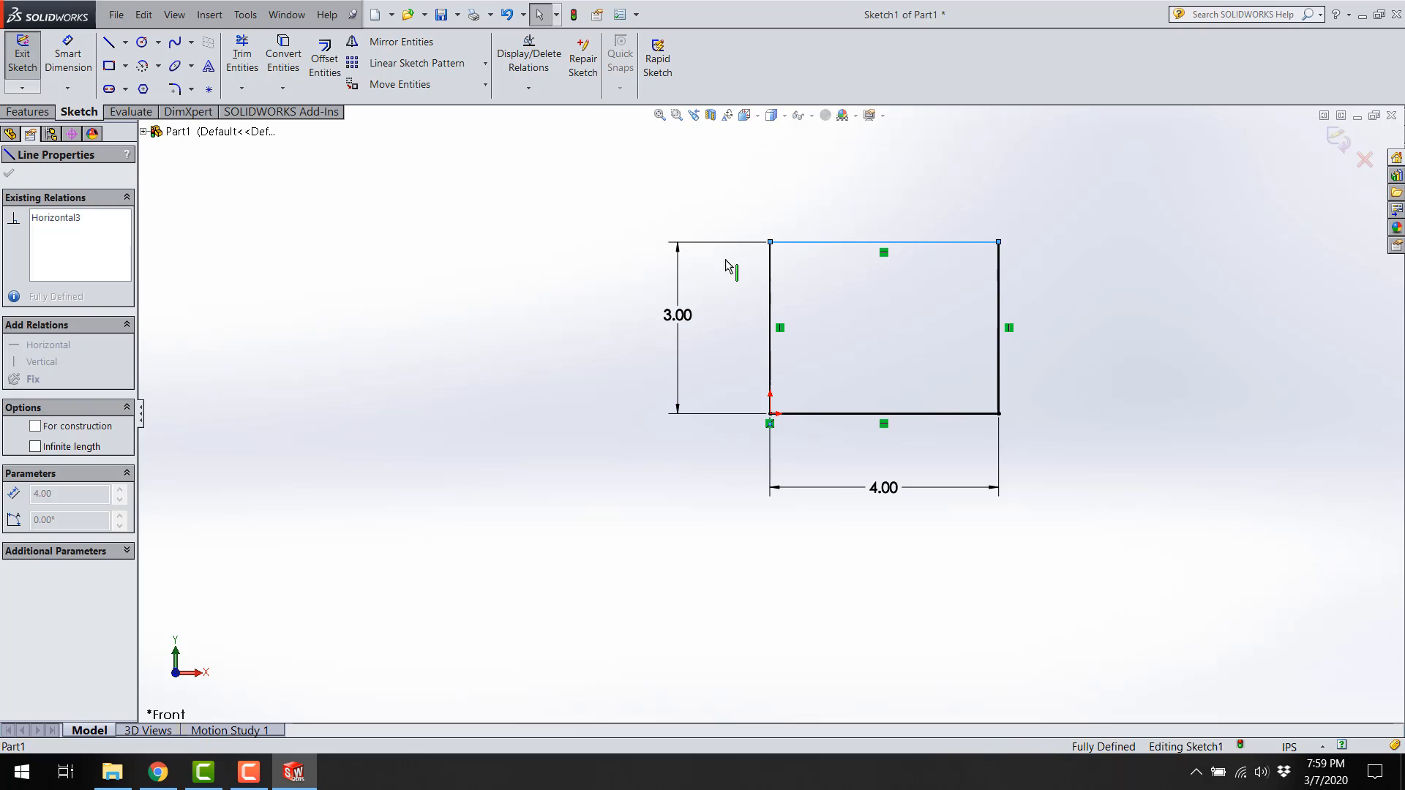
pyautogui.click(772, 282)
pyautogui.click(735, 572)
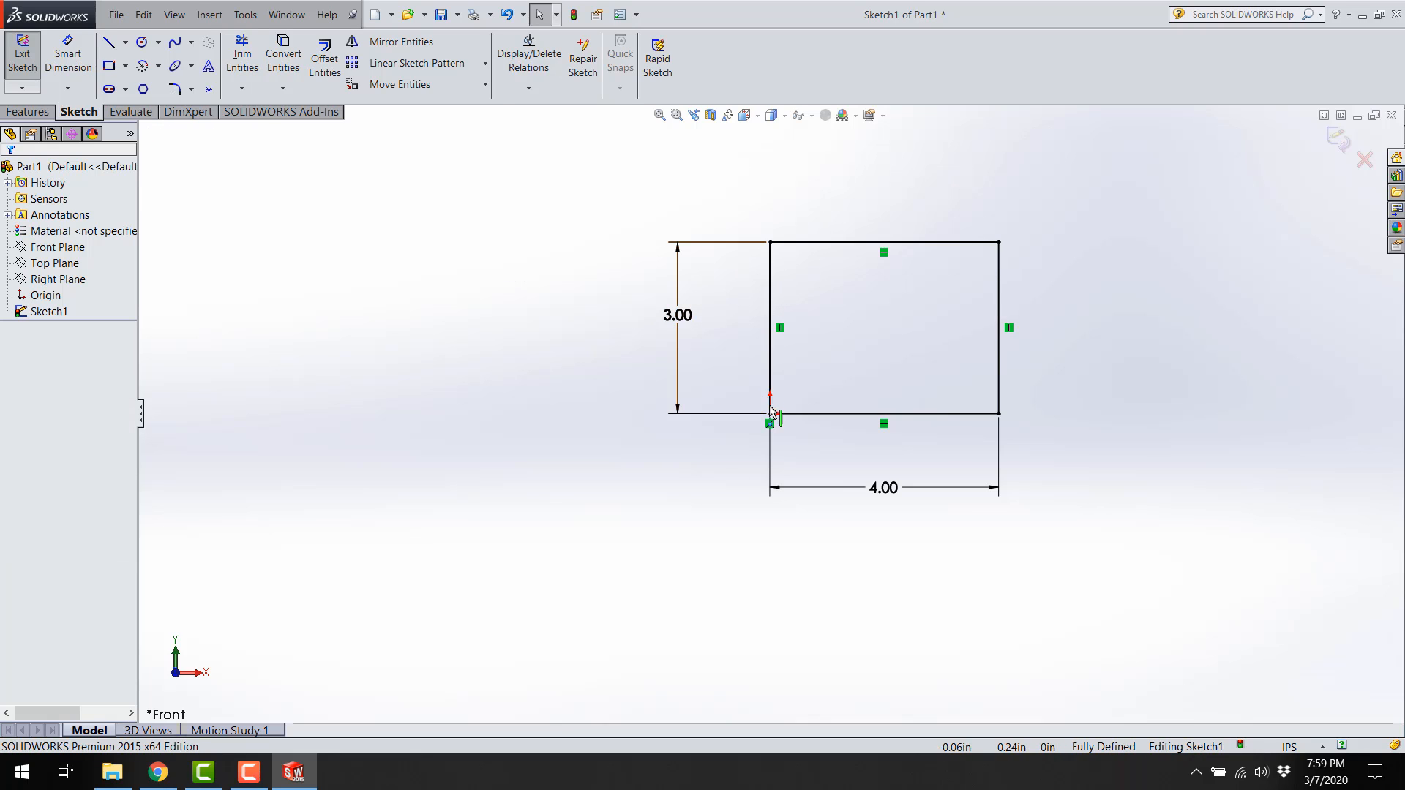
pyautogui.click(769, 415)
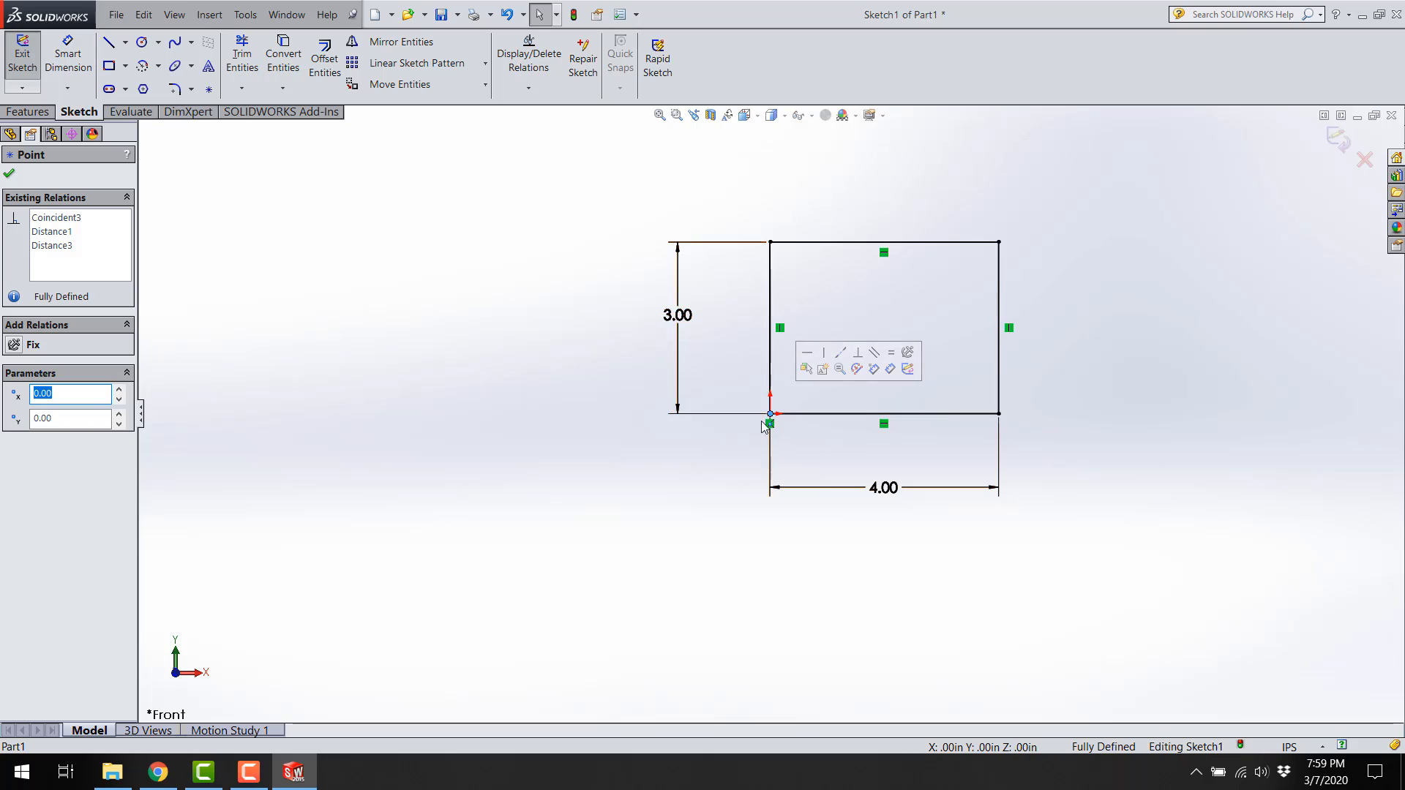
pyautogui.click(688, 438)
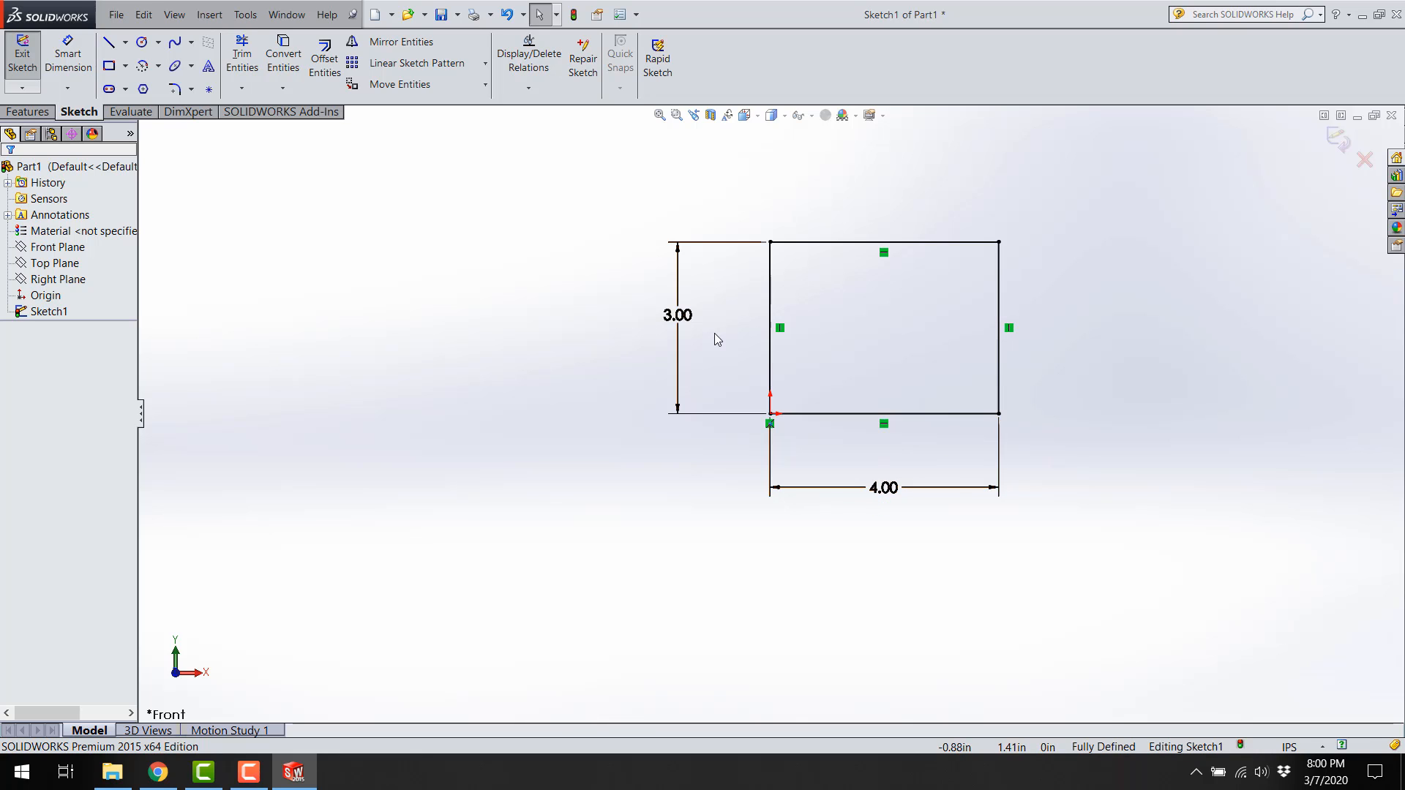
pyautogui.click(813, 256)
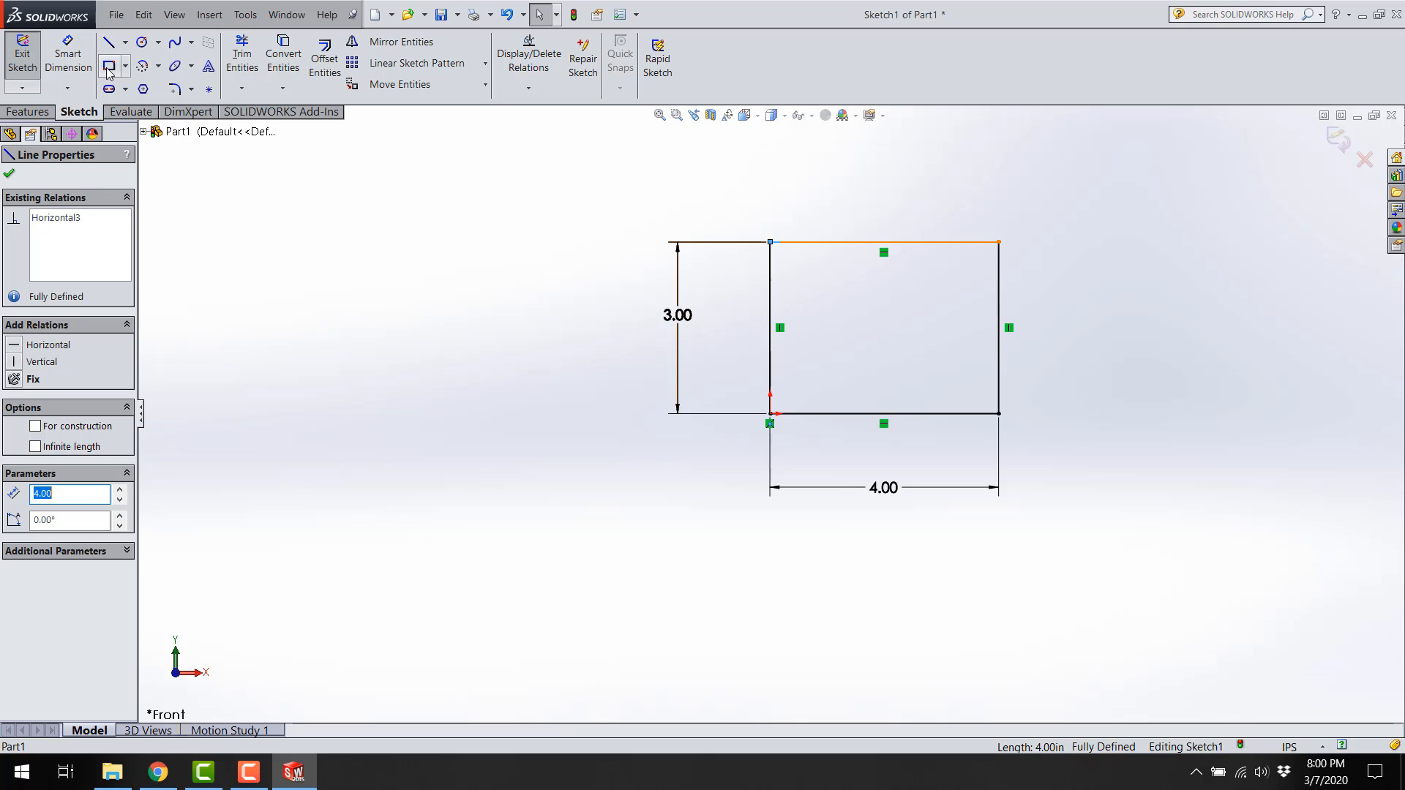
pyautogui.click(798, 268)
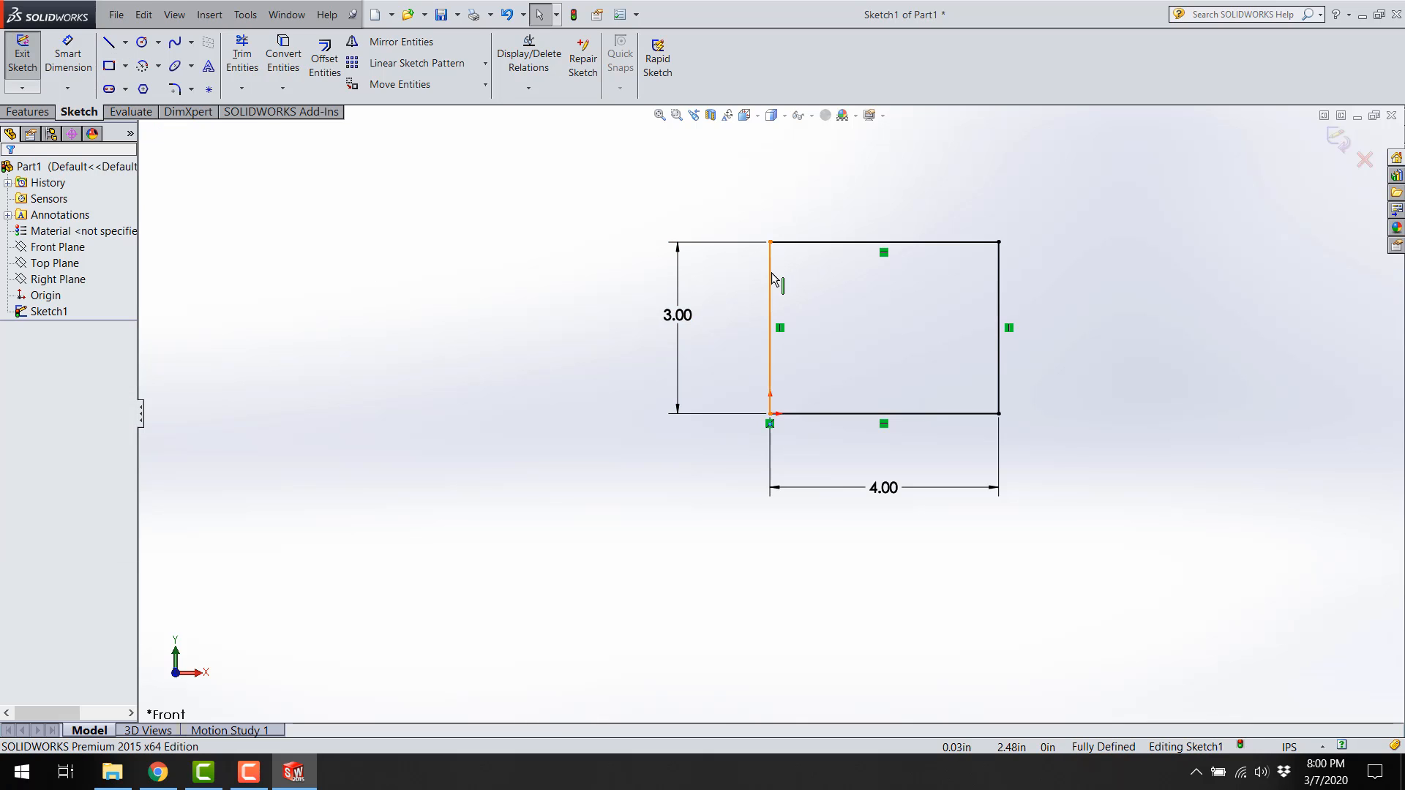
pyautogui.click(770, 272)
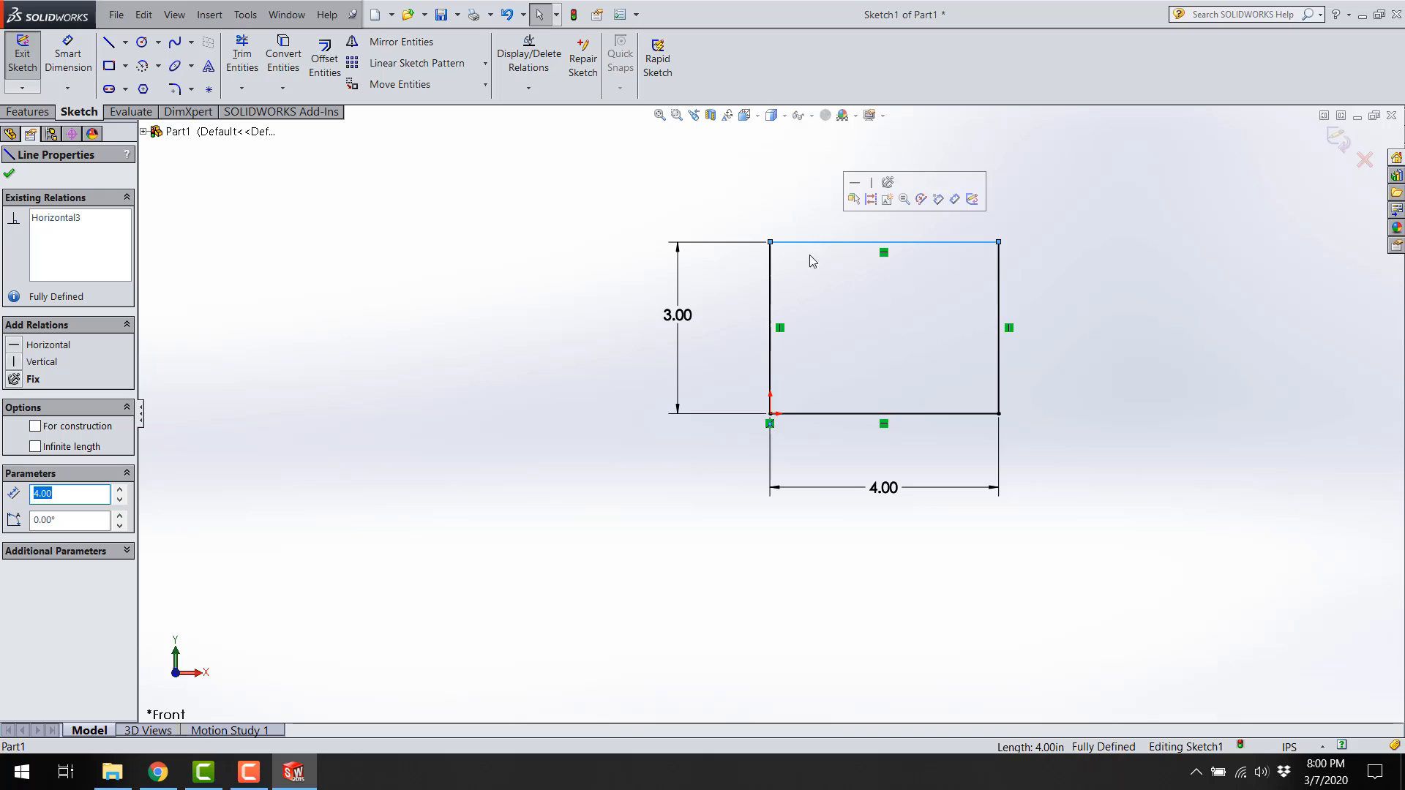
pyautogui.click(772, 283)
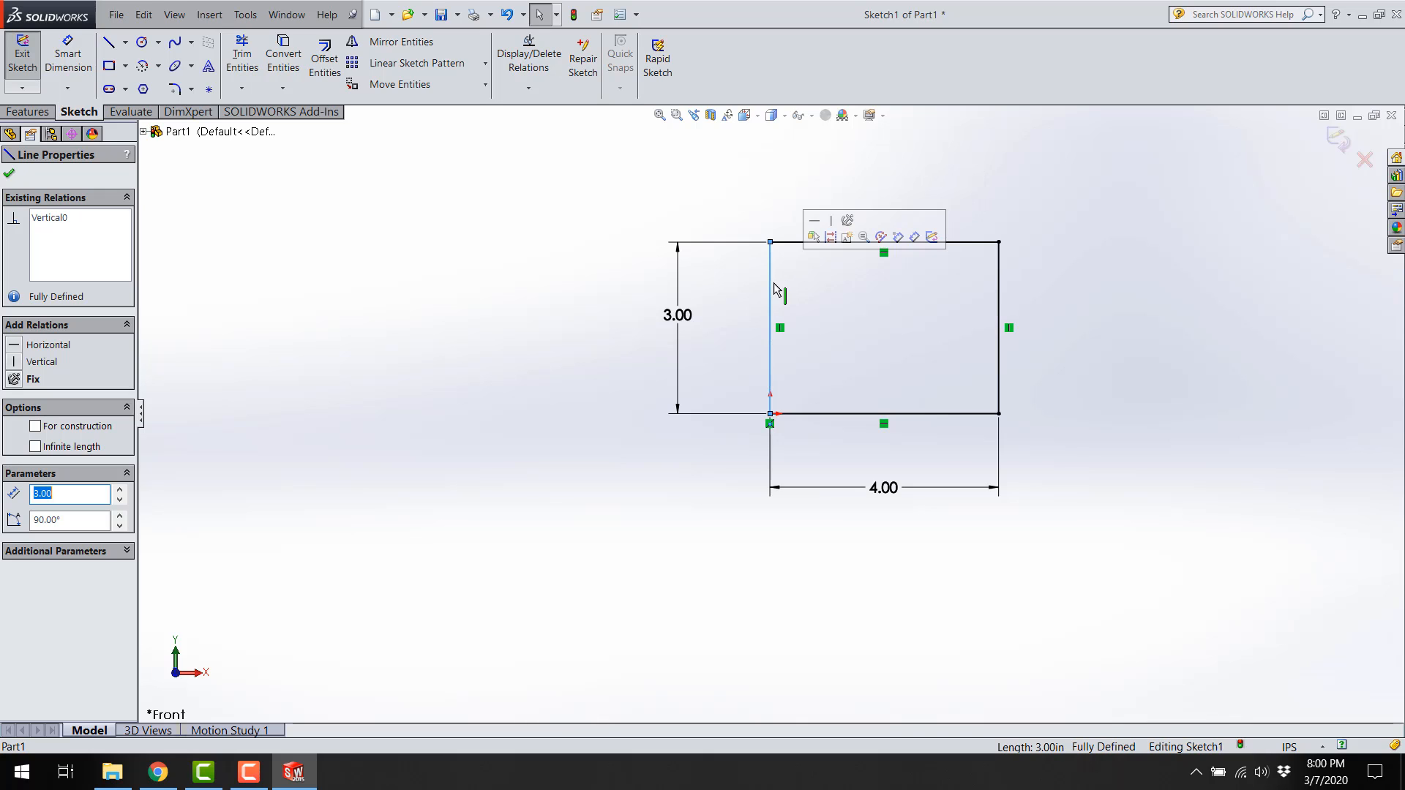
pyautogui.click(815, 414)
pyautogui.click(999, 385)
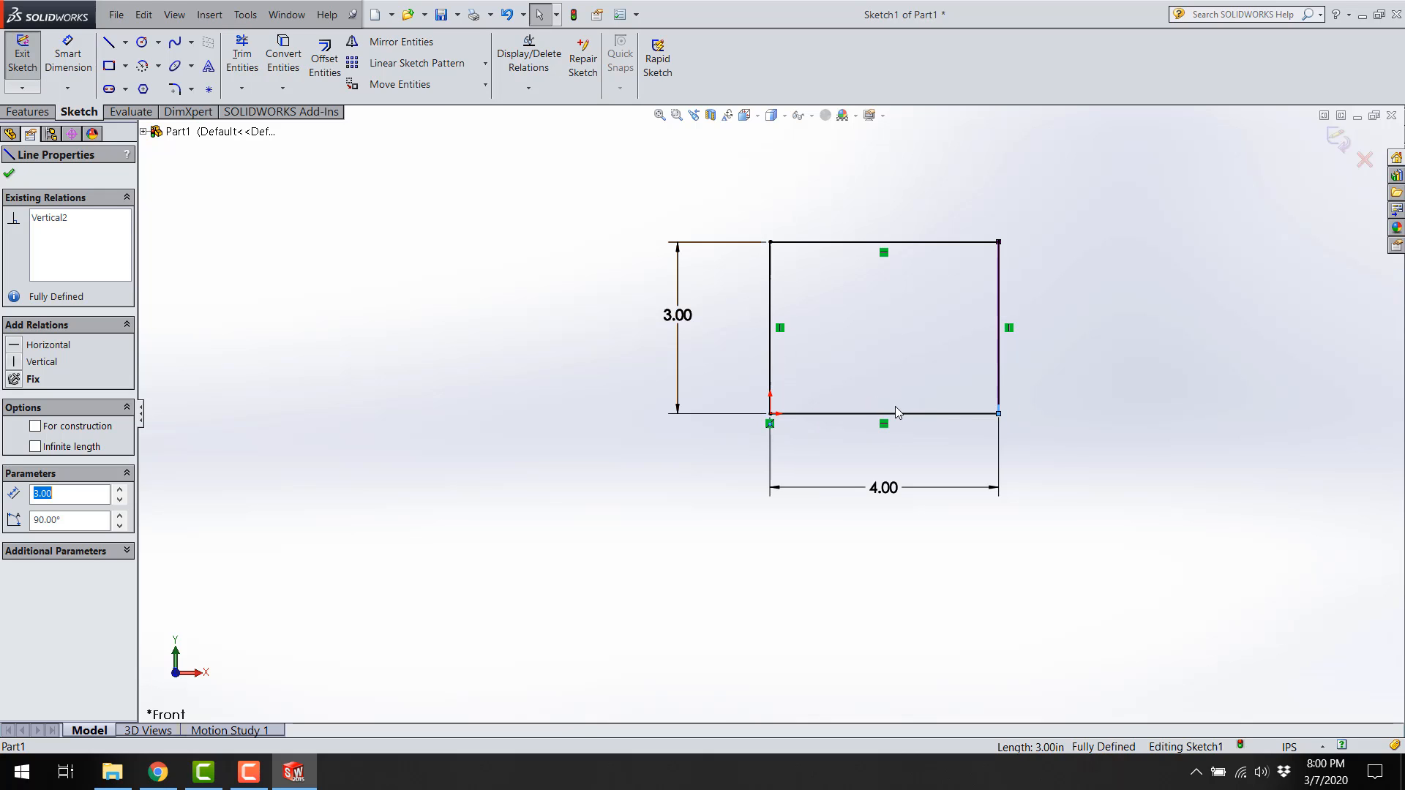
pyautogui.click(1131, 251)
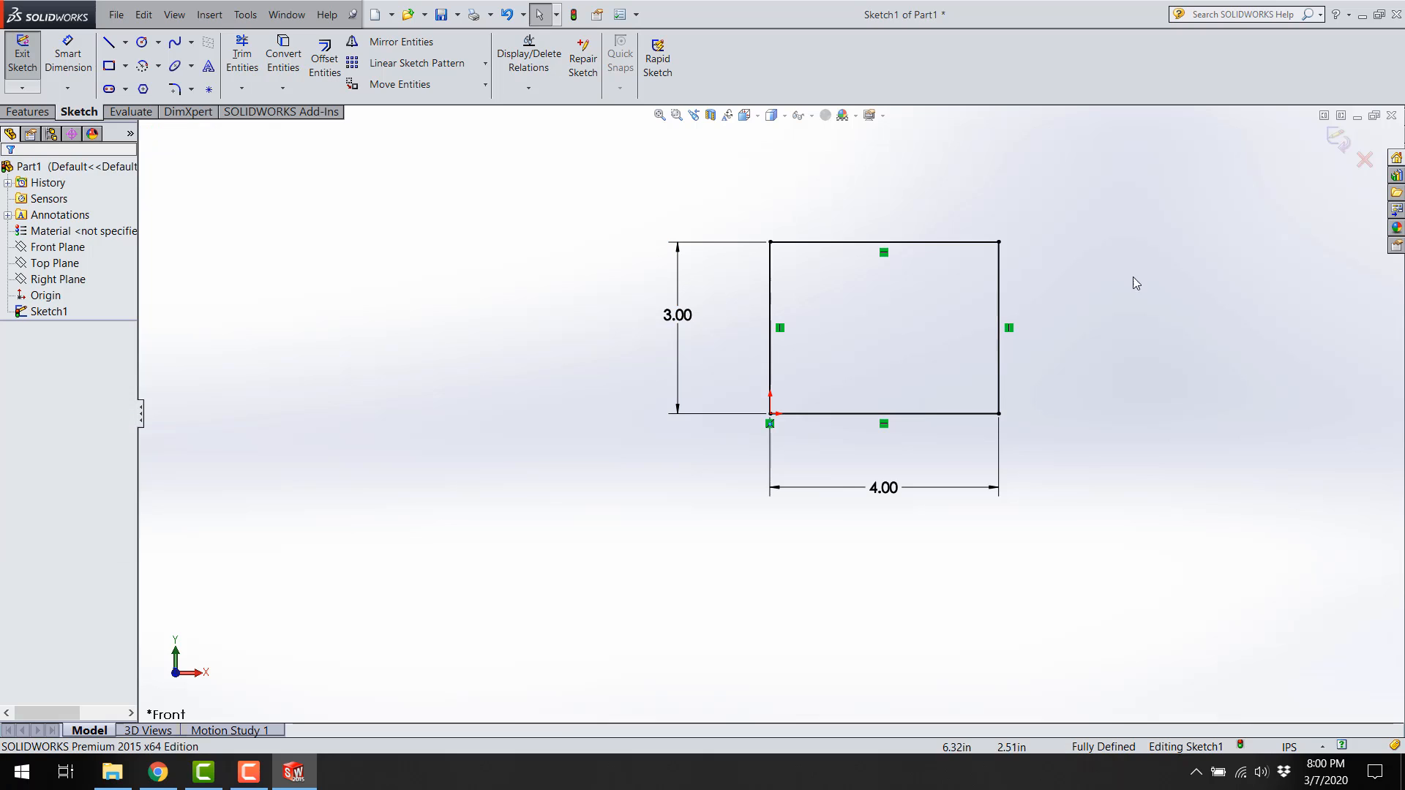
# Step: Finish the sketch and stretch the Boss-Extrude preview forward to a Direction 1 depth of about 2.35 in
pyautogui.click(1338, 138)
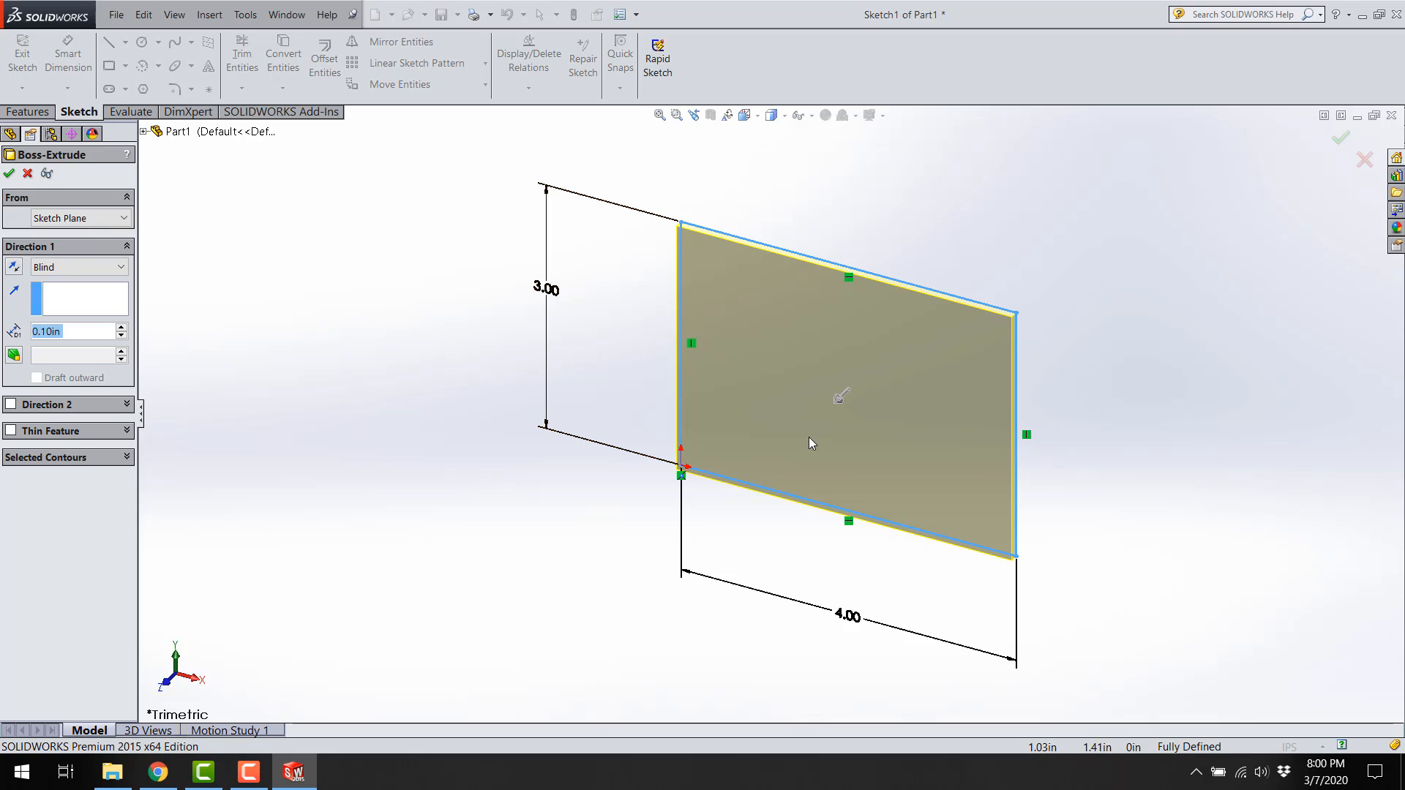
pyautogui.click(841, 397)
pyautogui.click(752, 492)
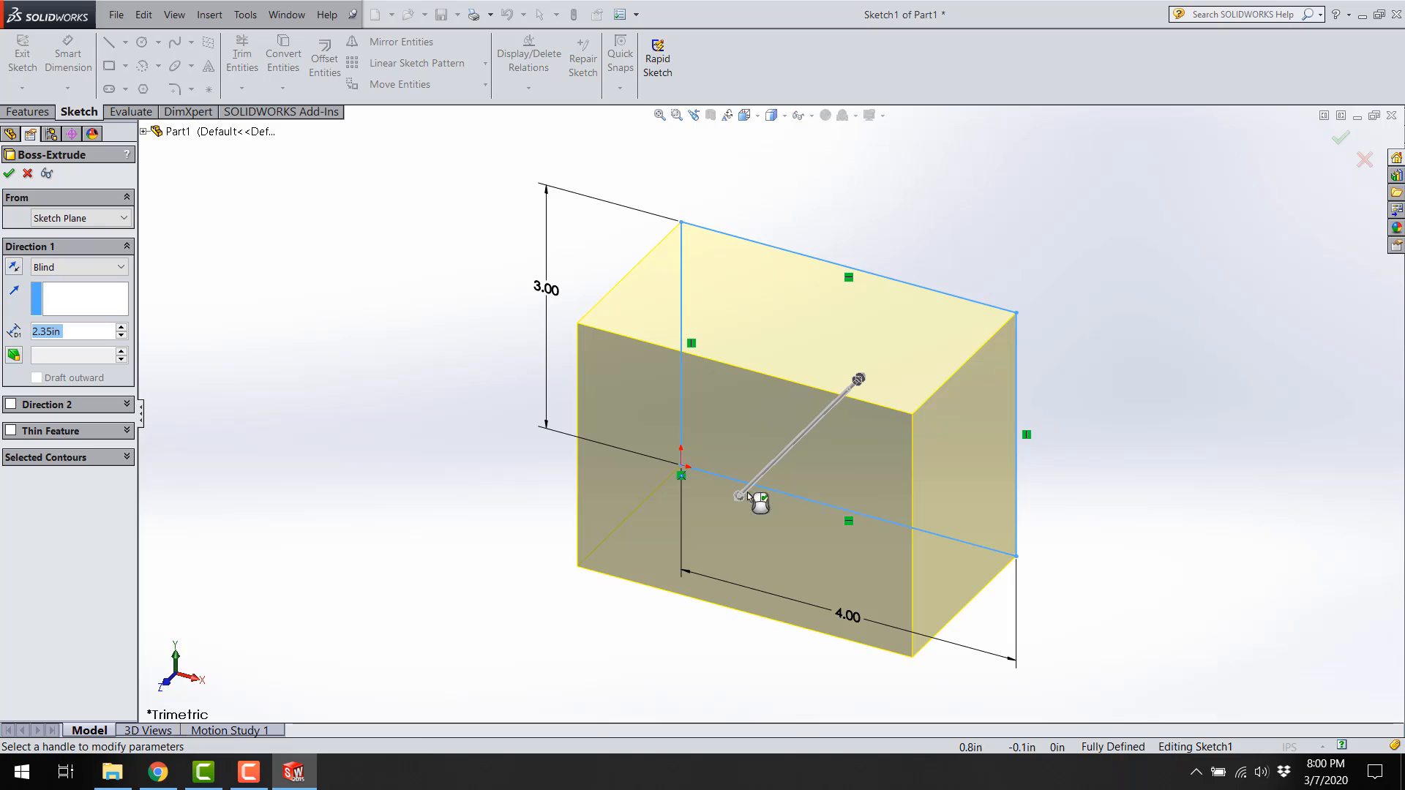
pyautogui.scroll(2, 812, 521)
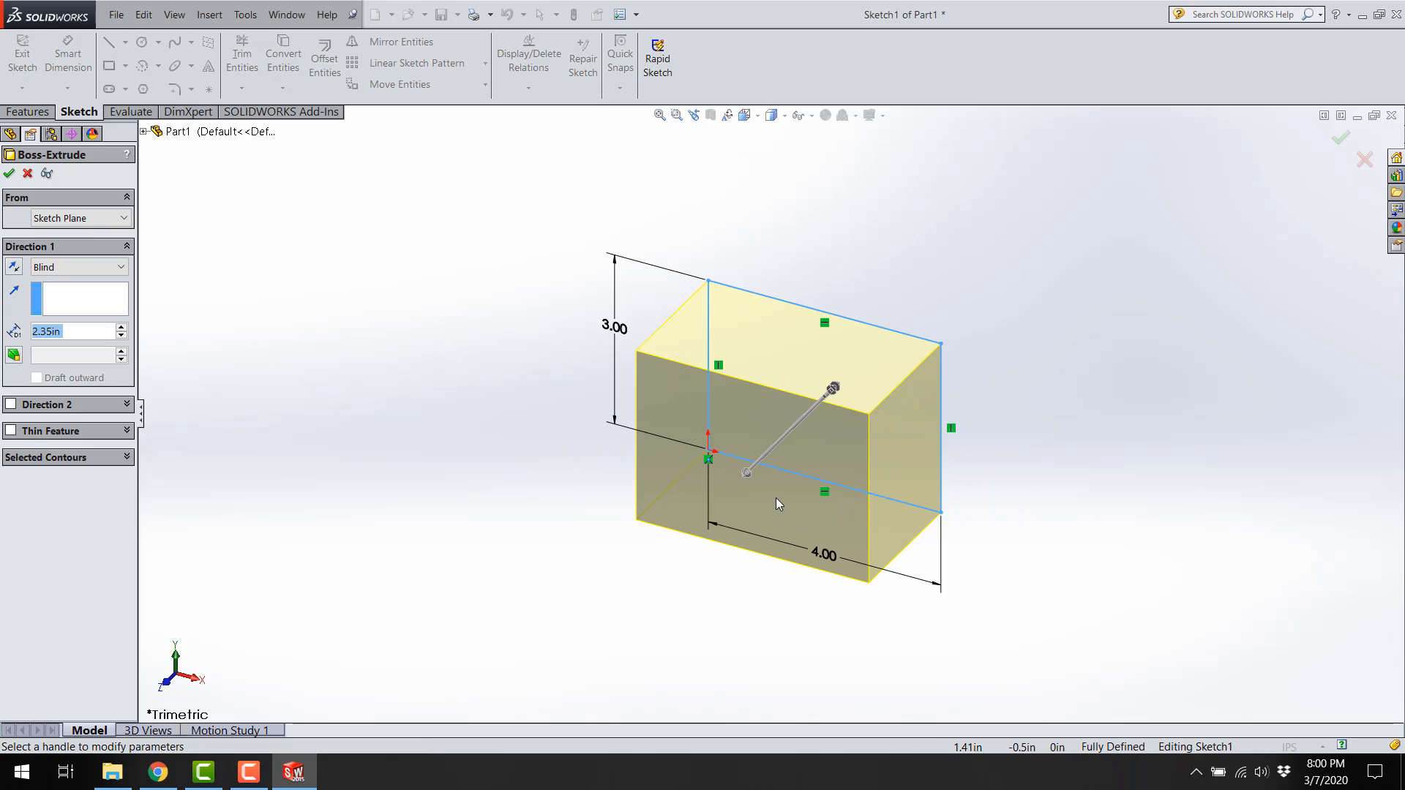
# Step: Try stretching the extrusion about 3 in backward in a second direction, and turn Direction 2 off again
pyautogui.click(761, 463)
pyautogui.click(779, 451)
pyautogui.click(835, 392)
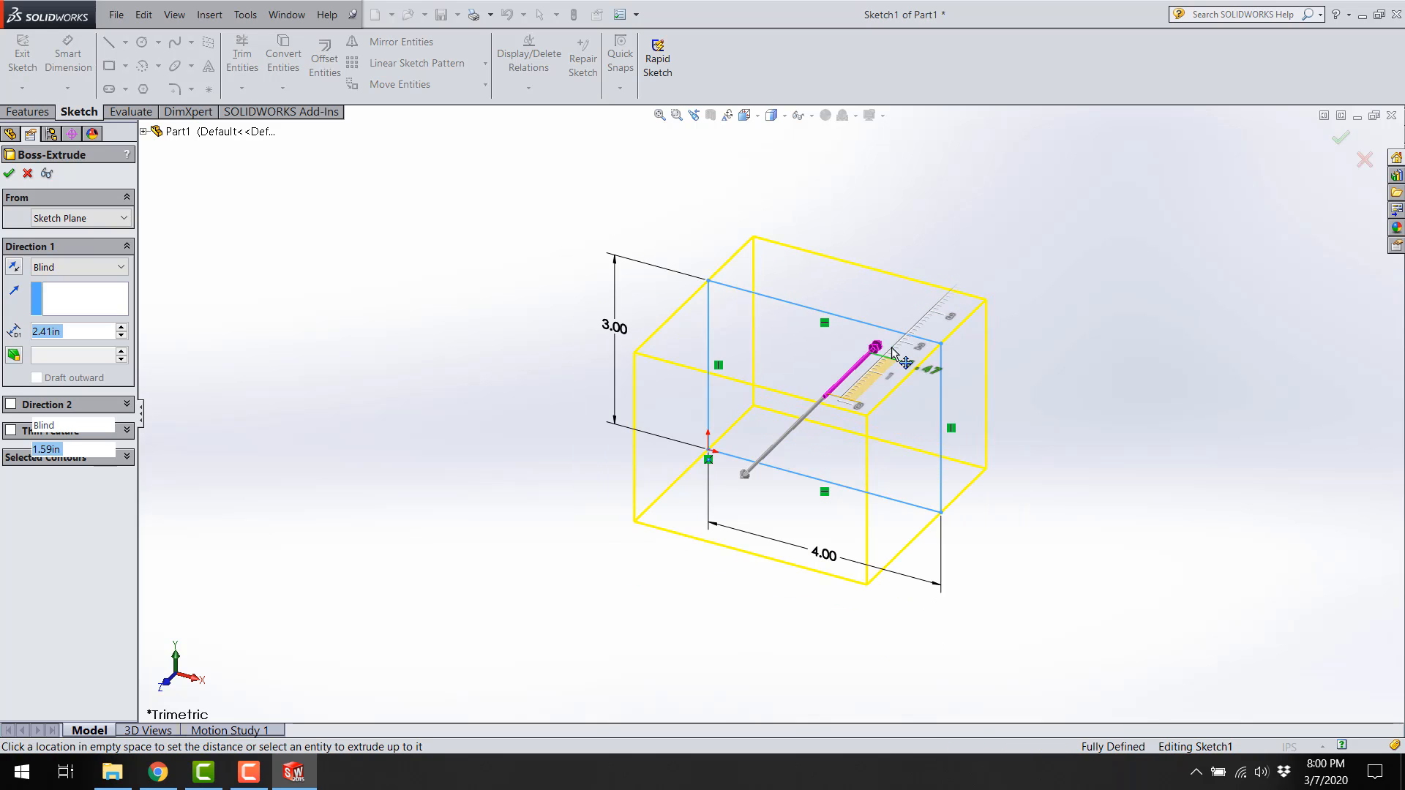
pyautogui.click(940, 348)
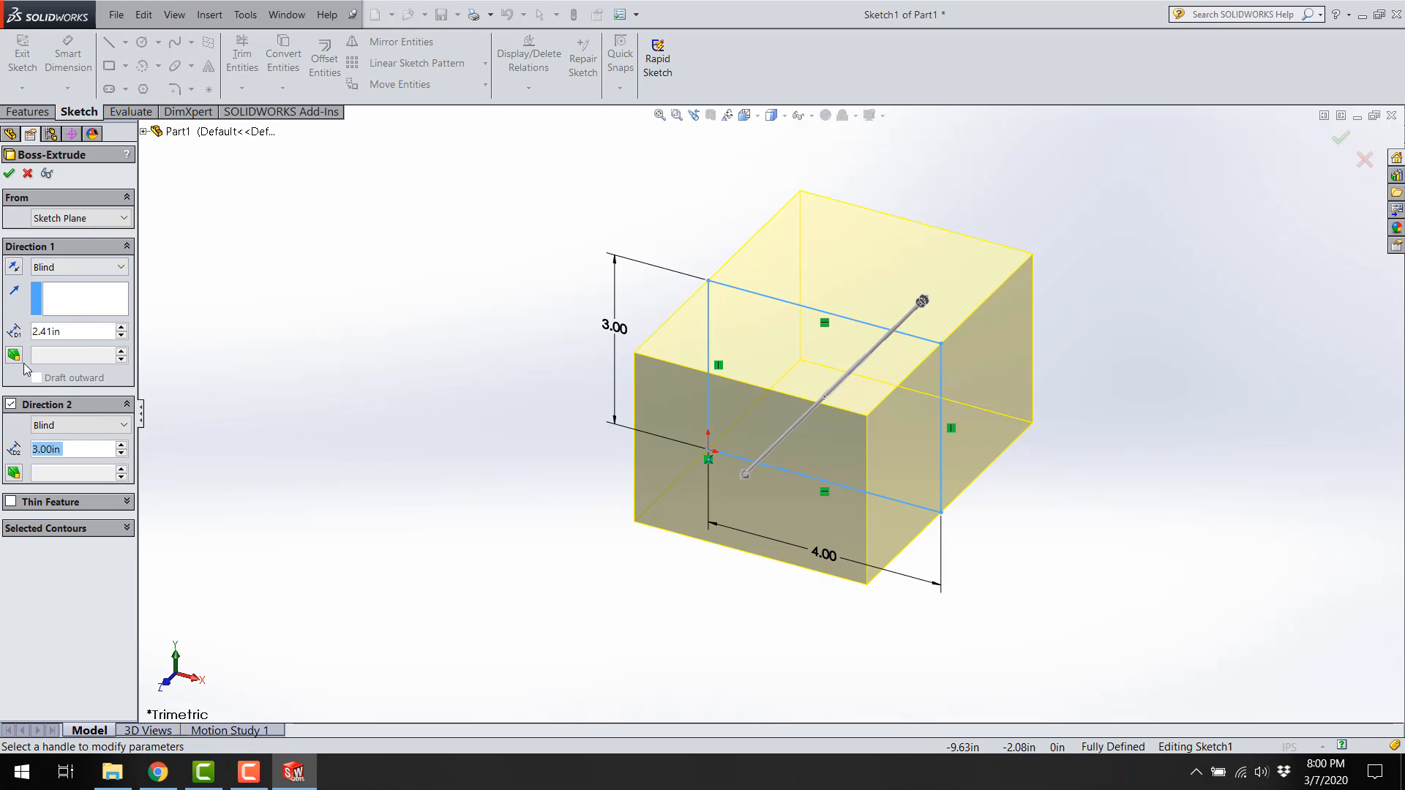
pyautogui.click(11, 404)
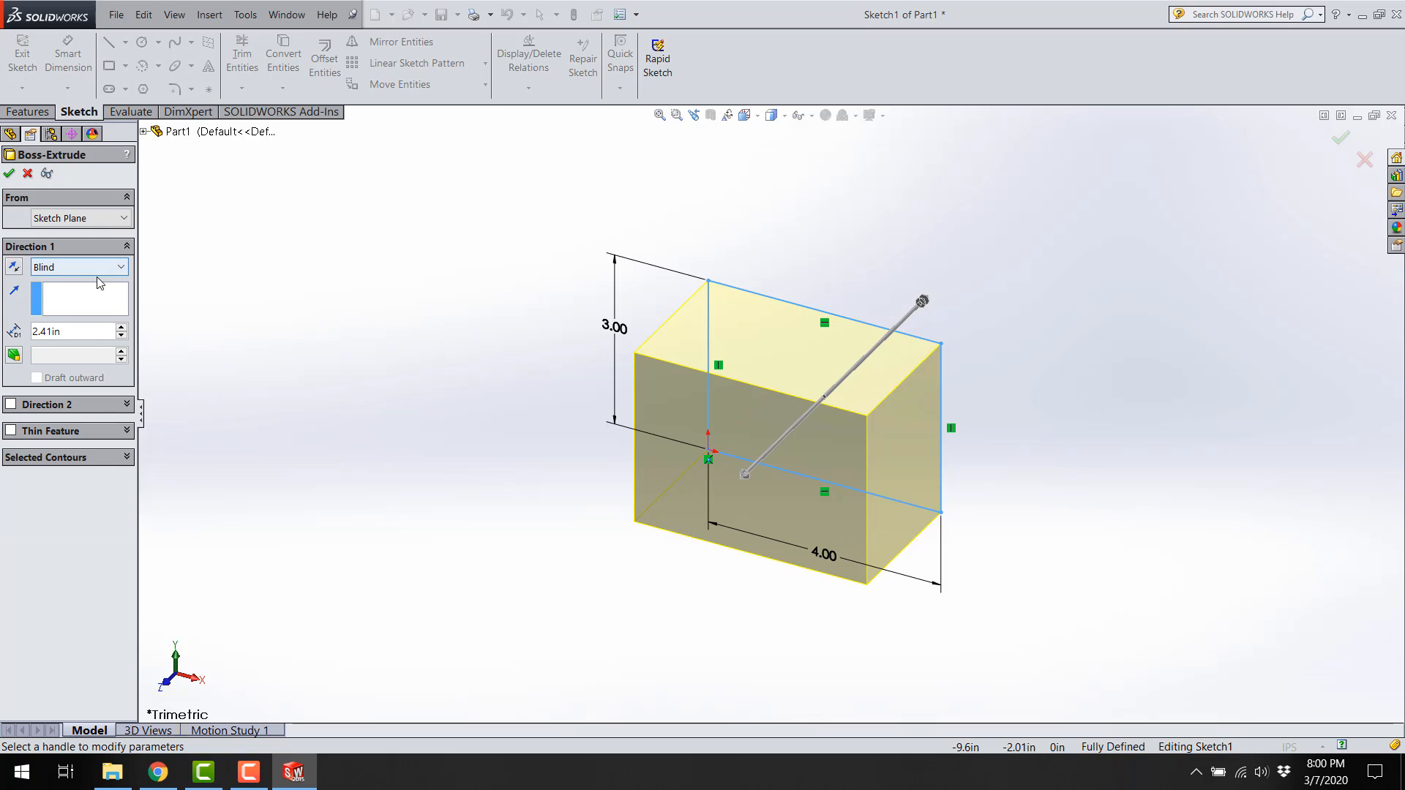
# Step: Set the blind extrusion depth in Direction 1 to 5 in
pyautogui.click(62, 333)
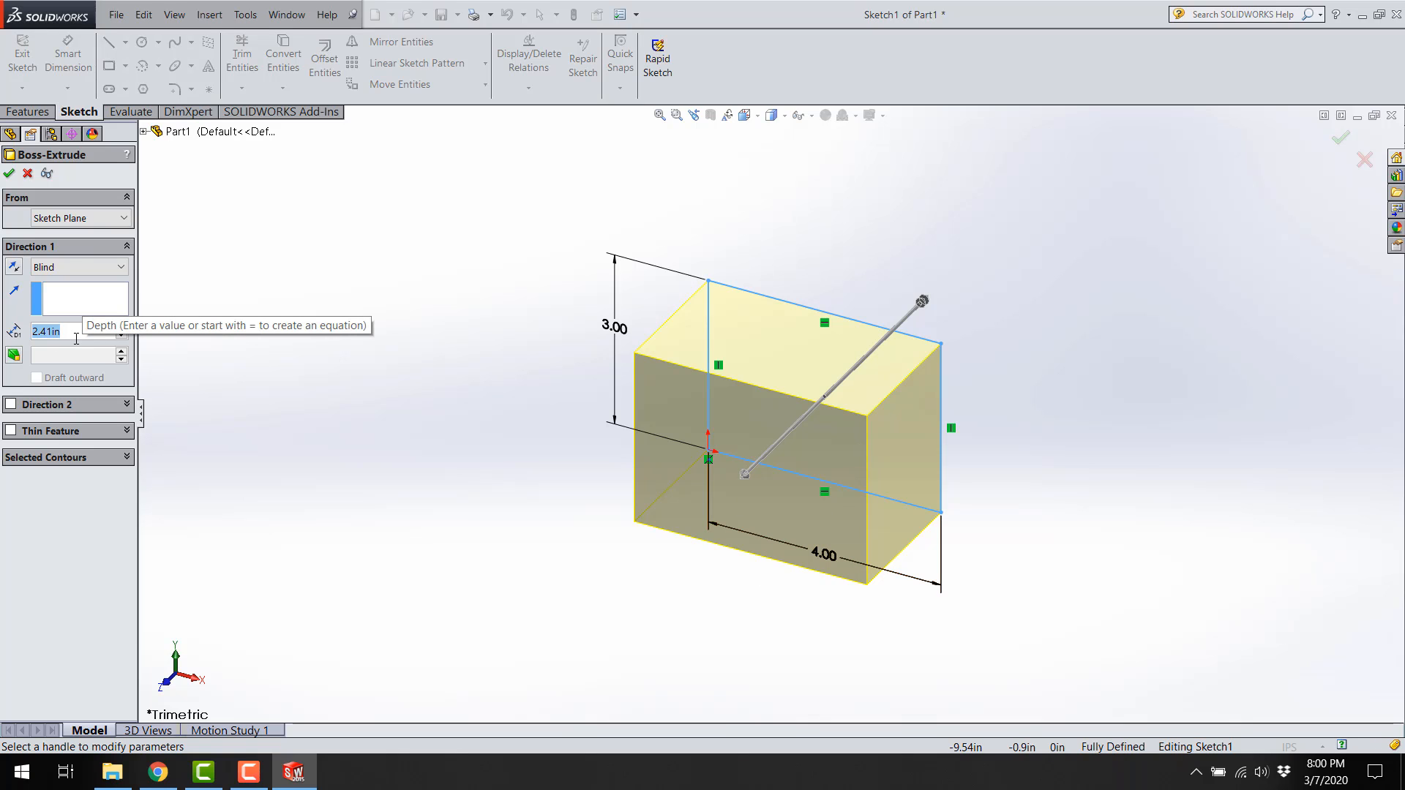
pyautogui.write('5')
pyautogui.press('Return')
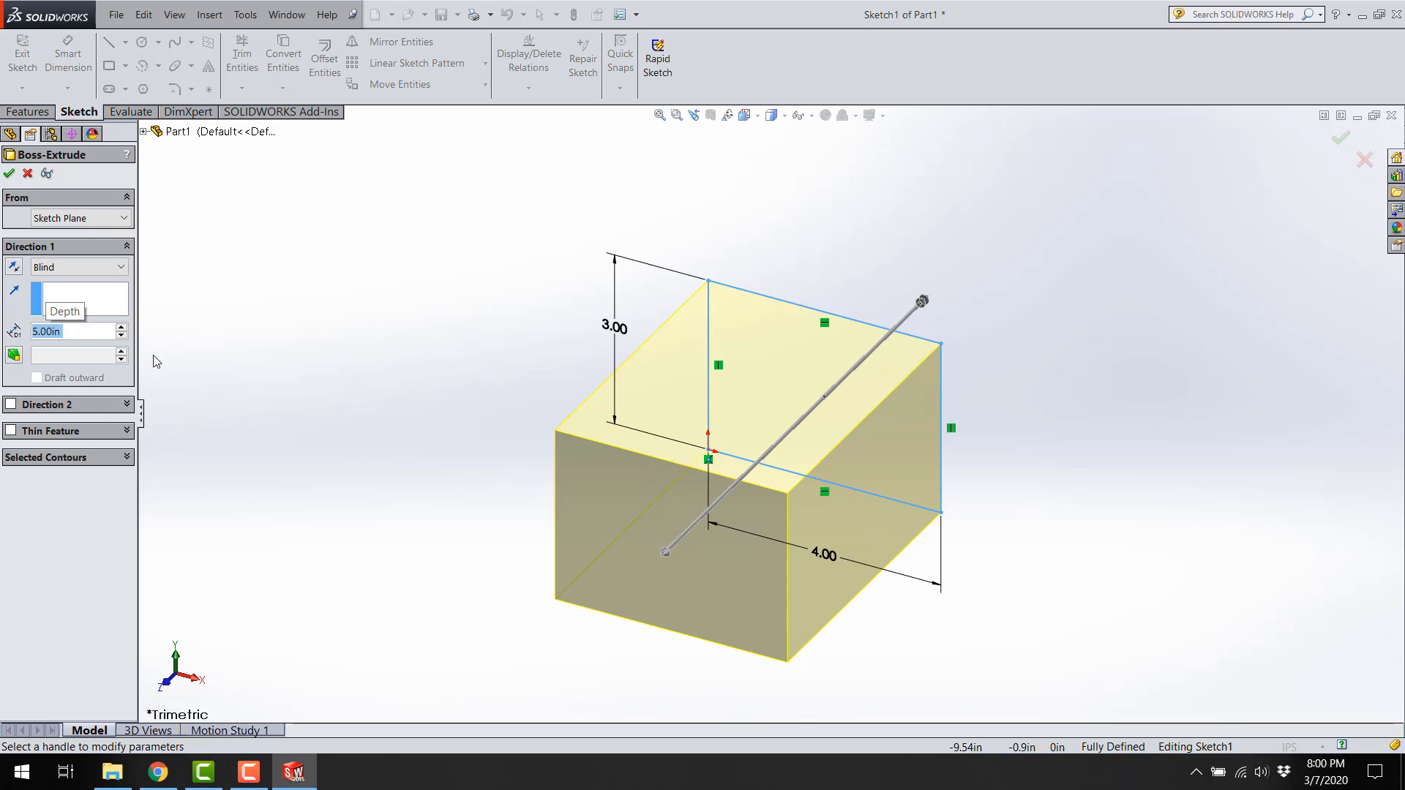
# Step: Try the Mid Plane end condition for the extrusion, inspect its preview, and return the end condition to Blind
pyautogui.click(119, 268)
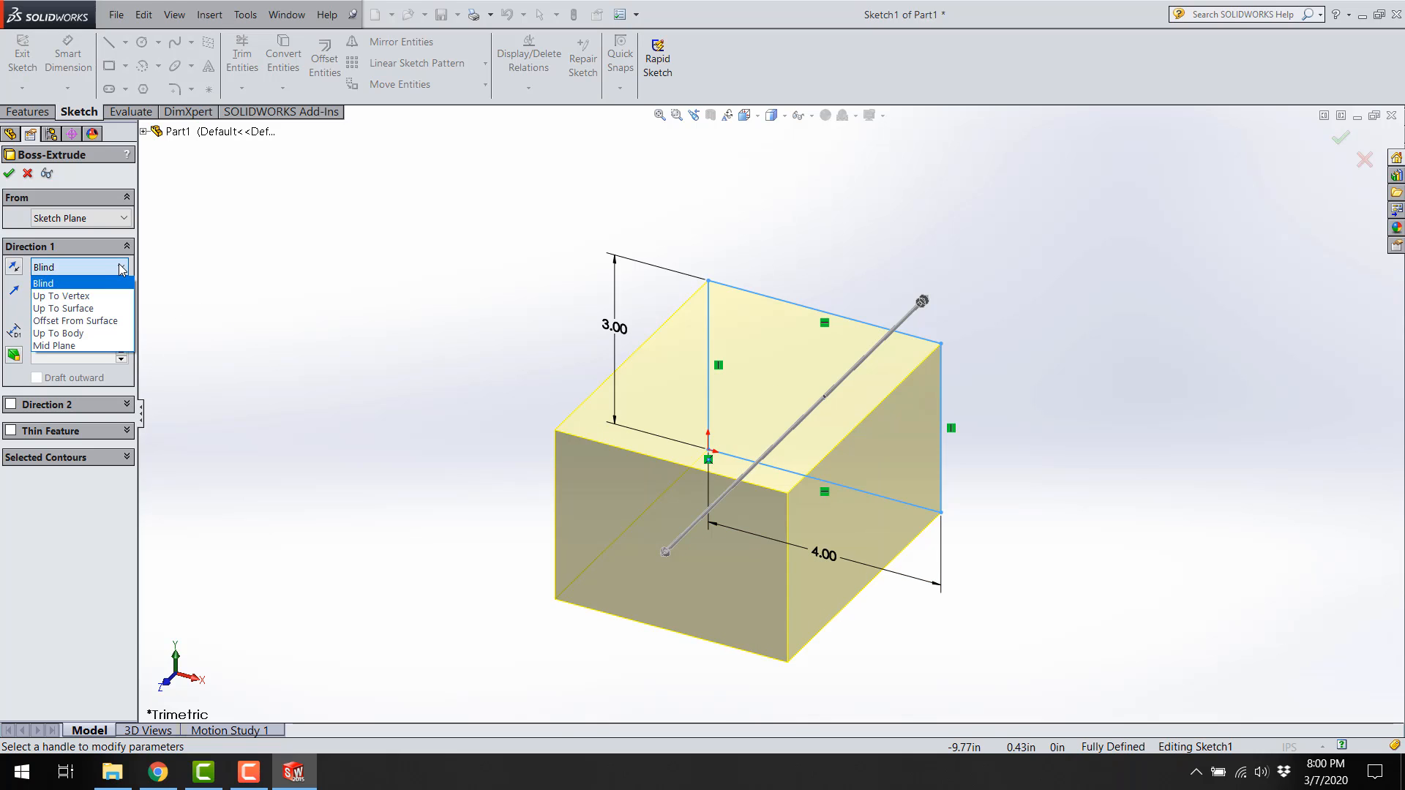
pyautogui.click(82, 347)
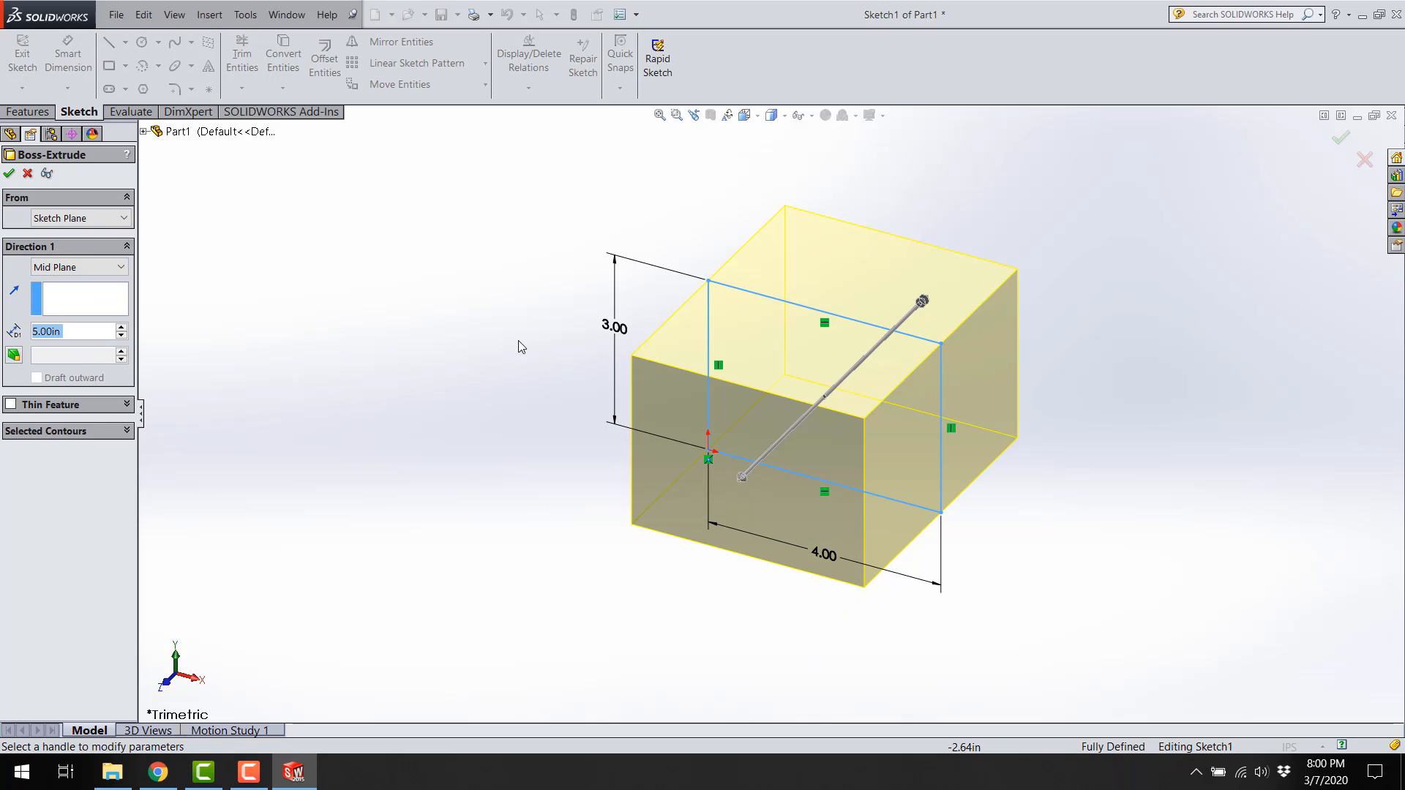
pyautogui.moveTo(517, 345); pyautogui.dragTo(412, 452, button='middle')
pyautogui.moveTo(338, 373); pyautogui.dragTo(385, 349, button='middle')
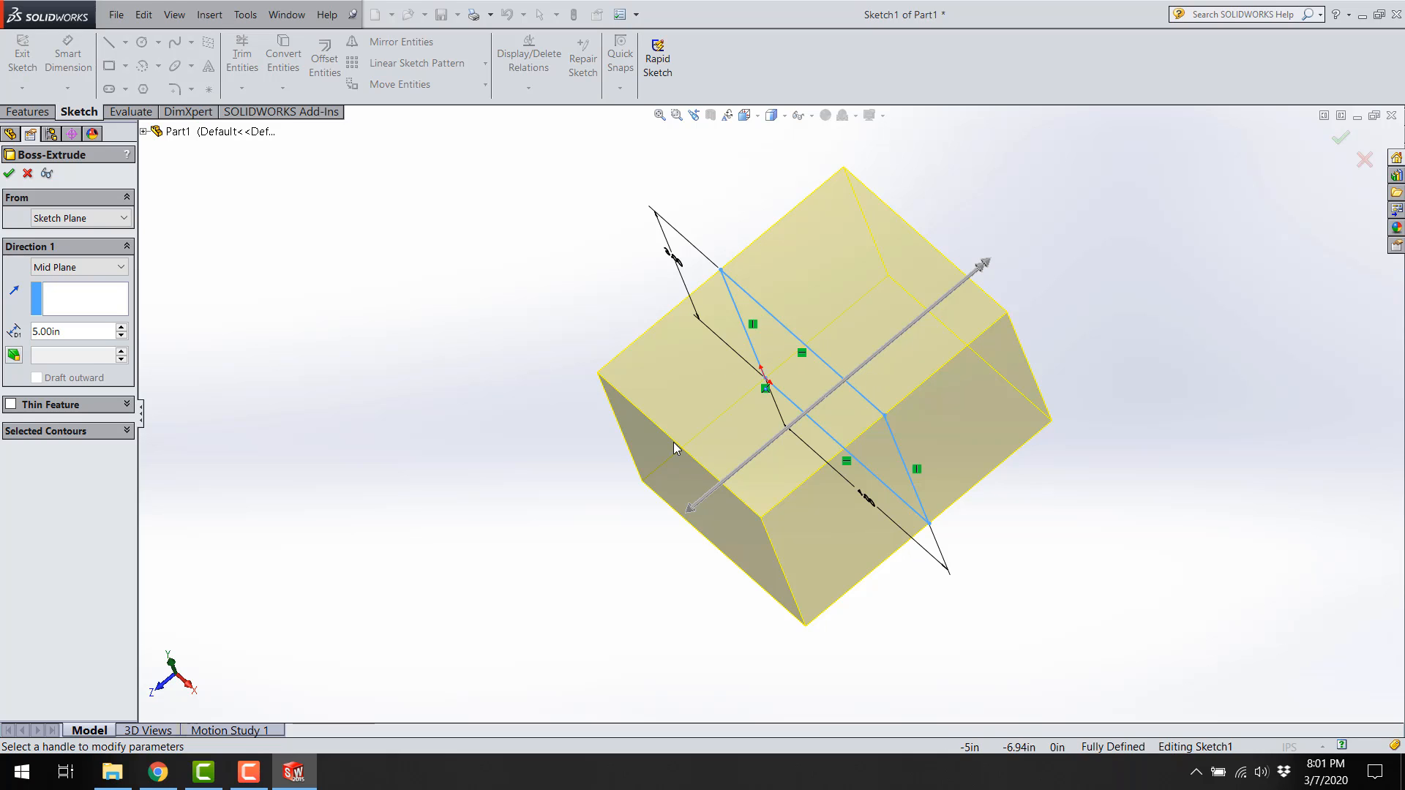
pyautogui.click(77, 268)
pyautogui.click(73, 284)
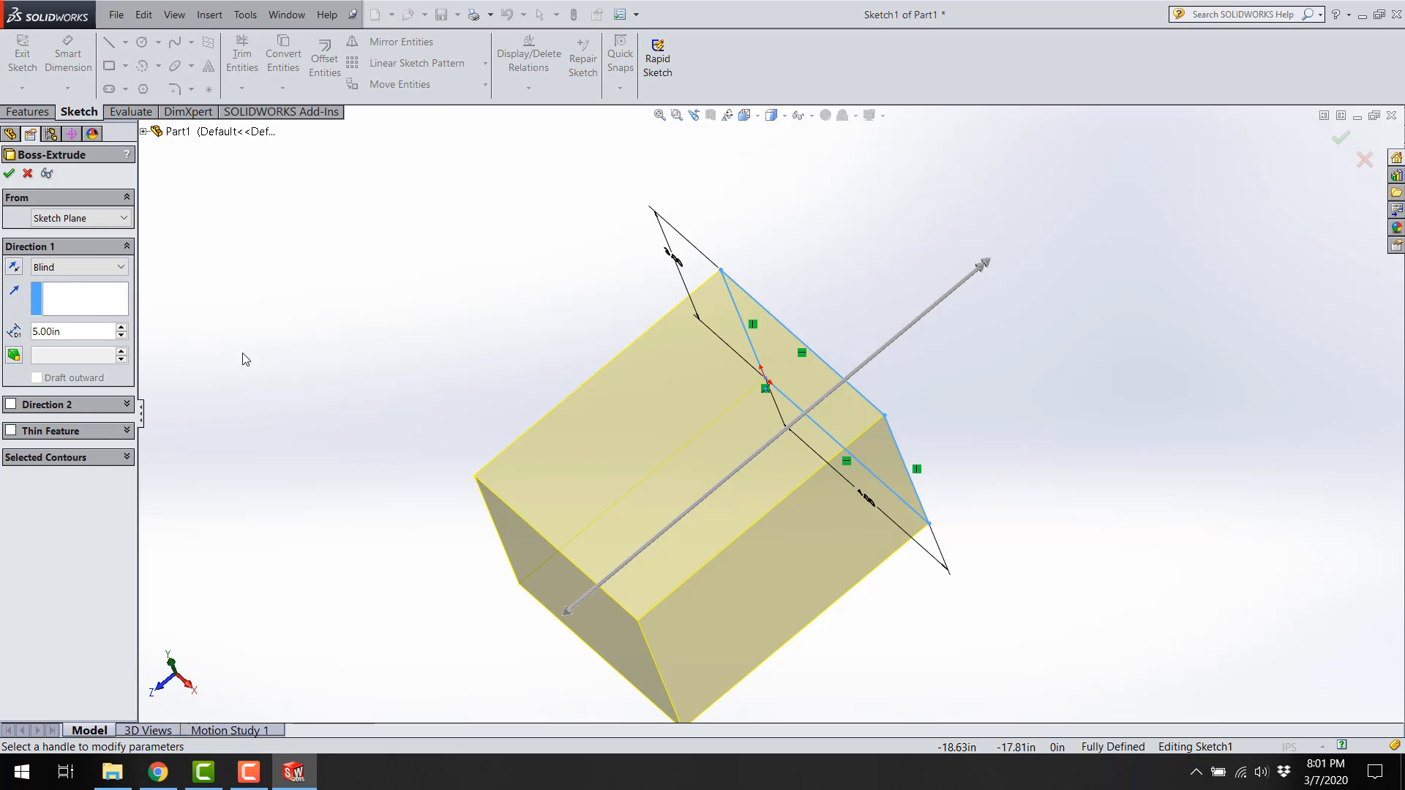
# Step: Add a second blind direction with a depth of 2 in and complete the boss extrusion
pyautogui.click(11, 406)
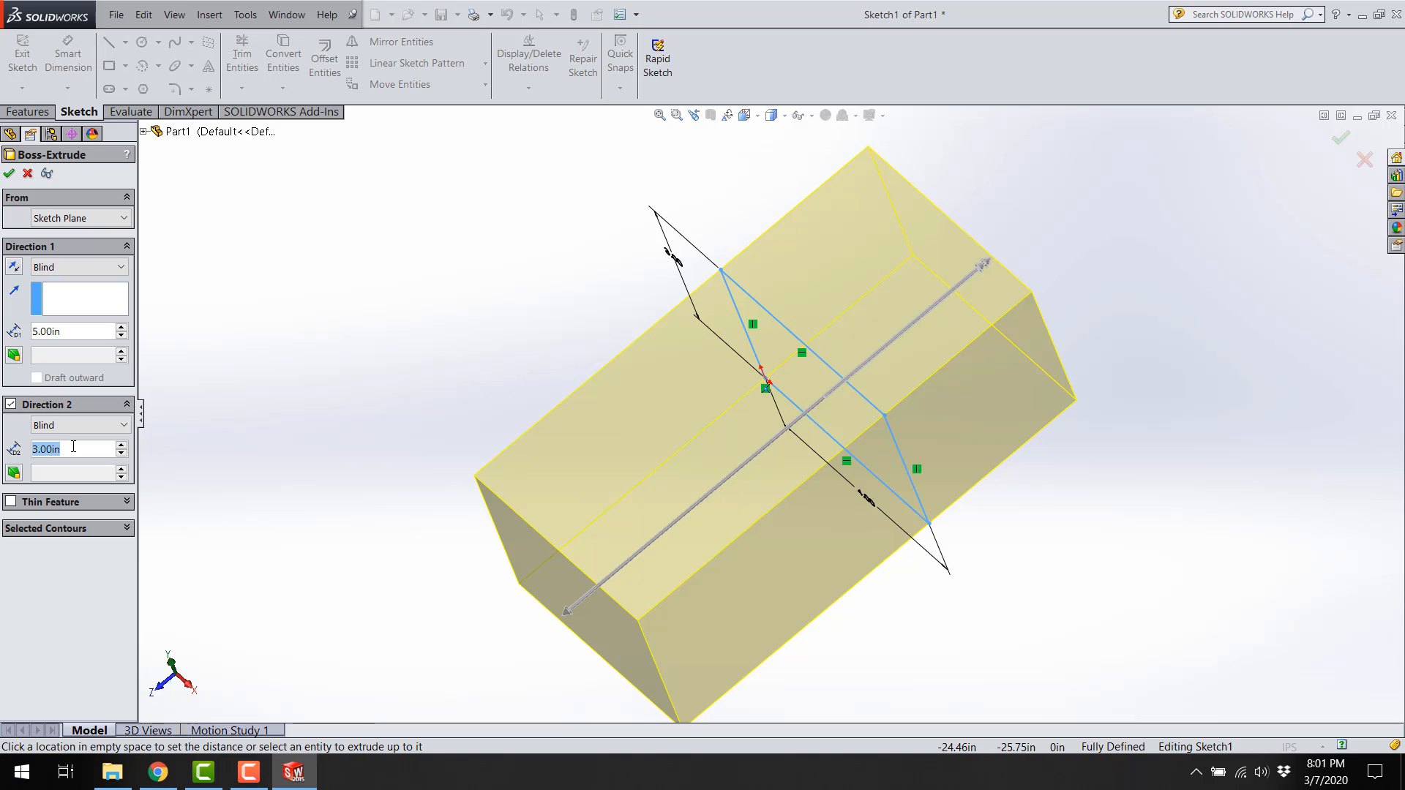
pyautogui.write('2')
pyautogui.press('Return')
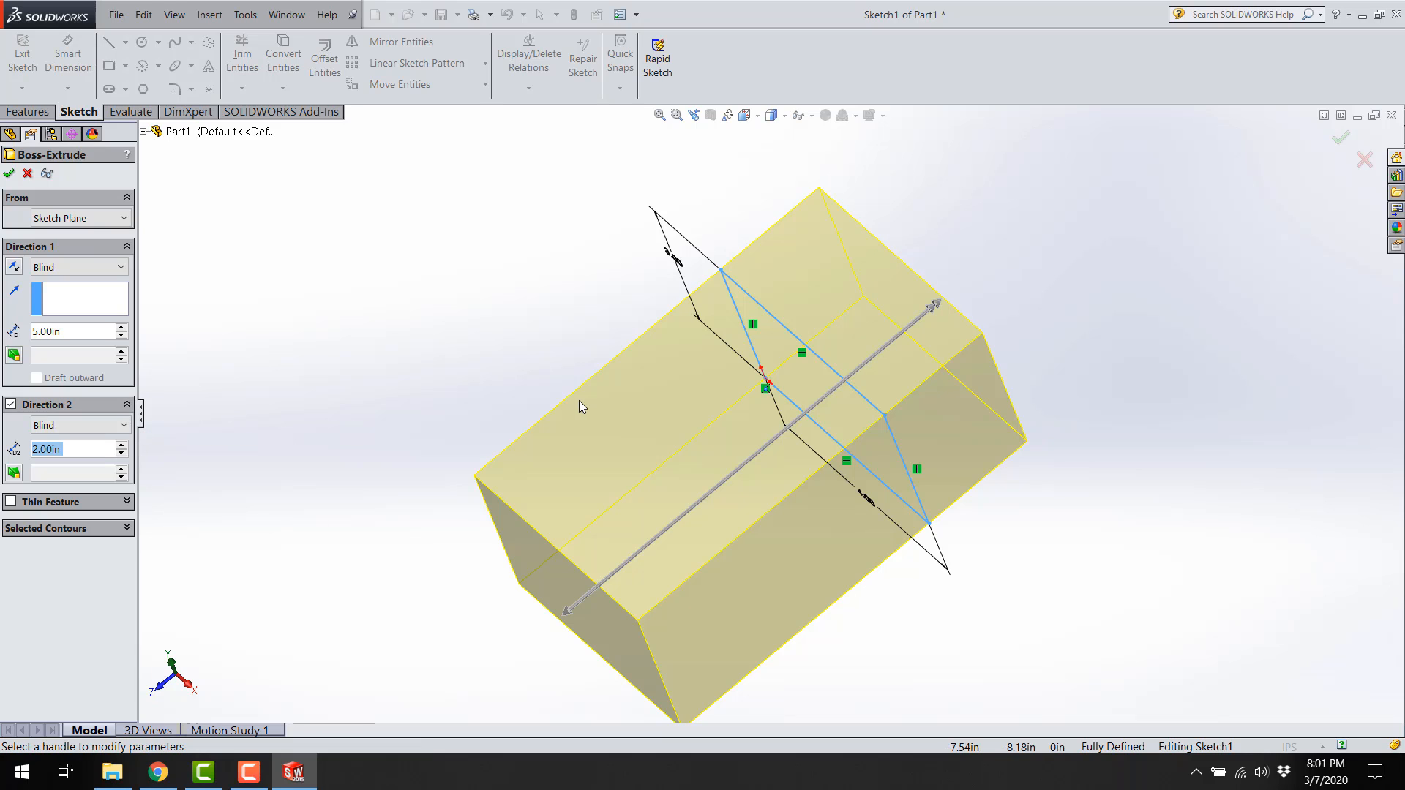
pyautogui.click(81, 450)
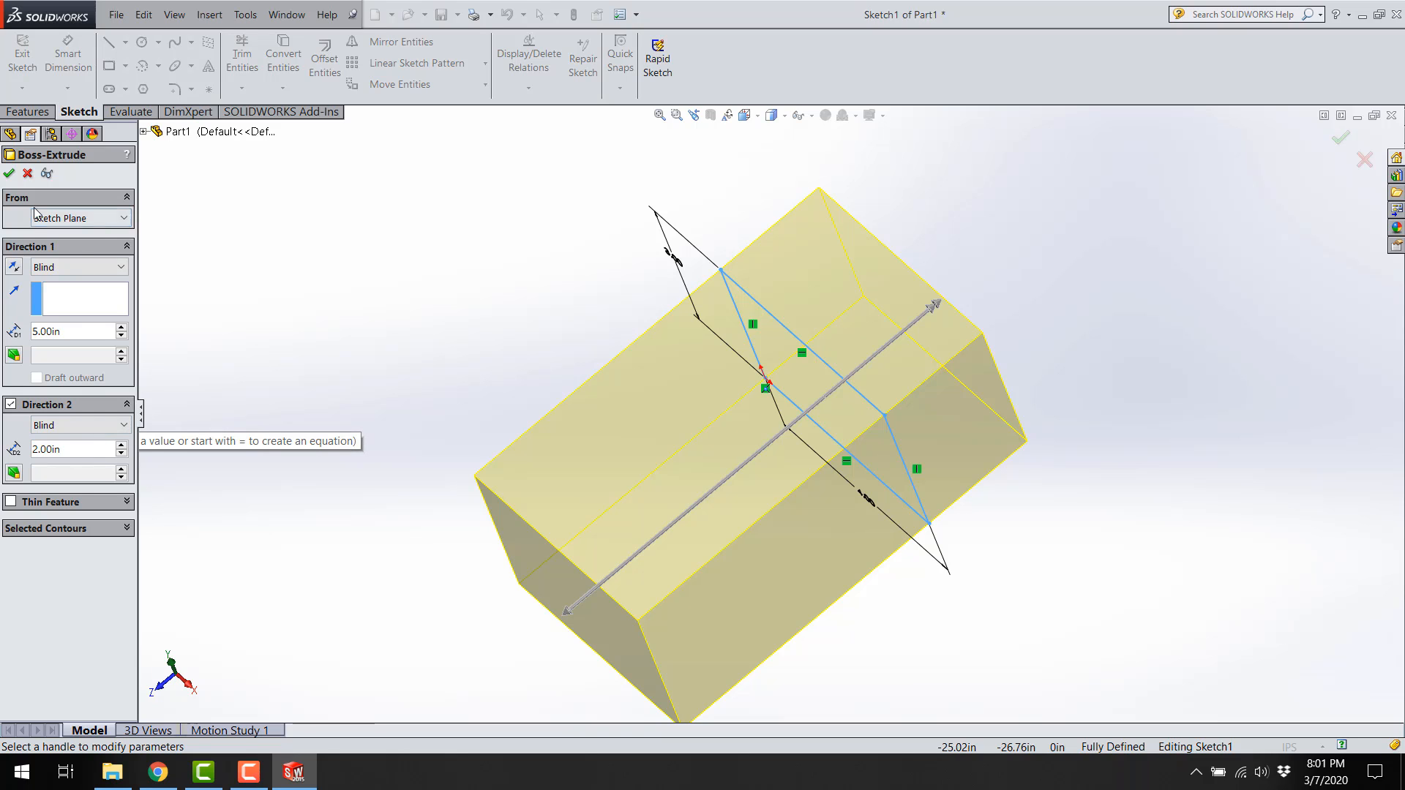
pyautogui.click(9, 175)
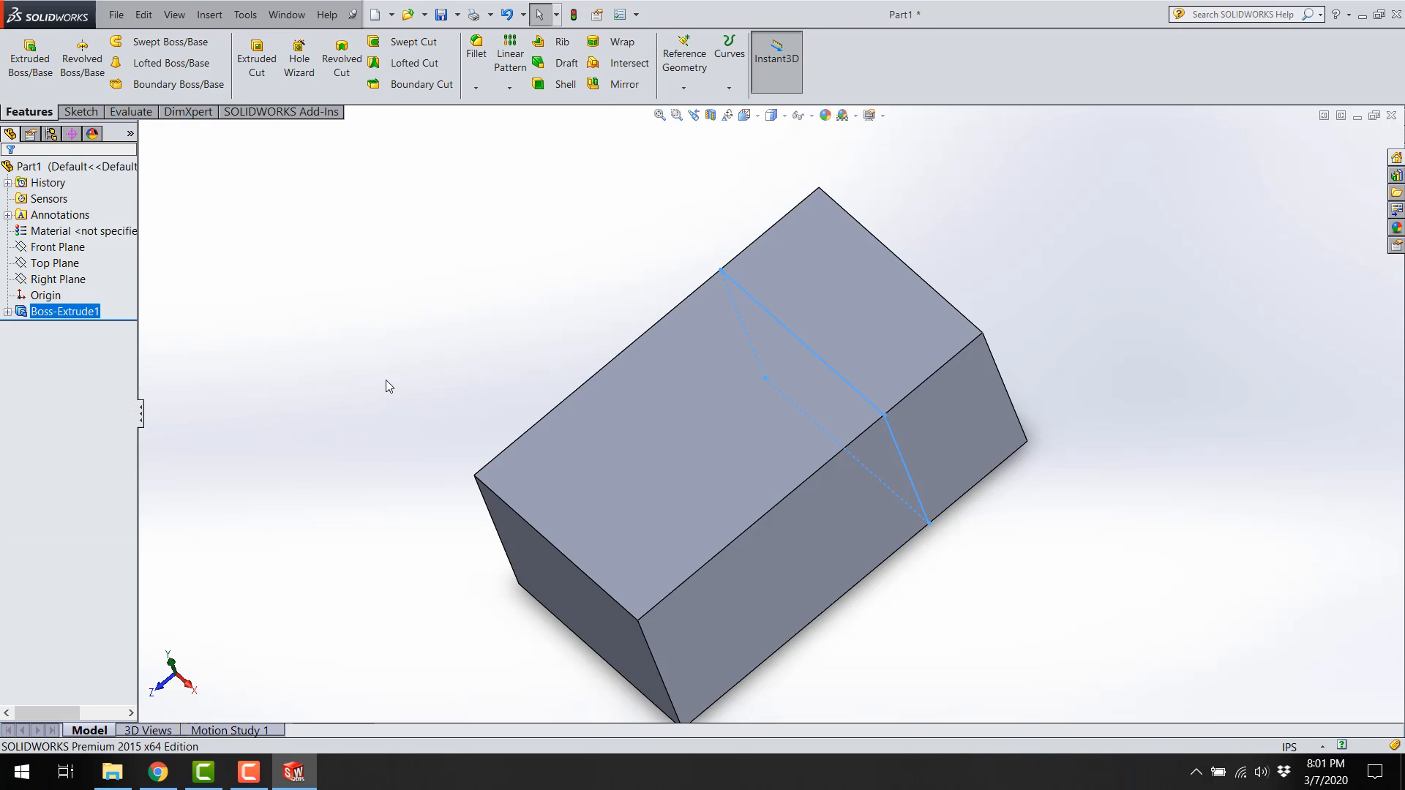
pyautogui.moveTo(462, 492); pyautogui.dragTo(627, 430, button='middle')
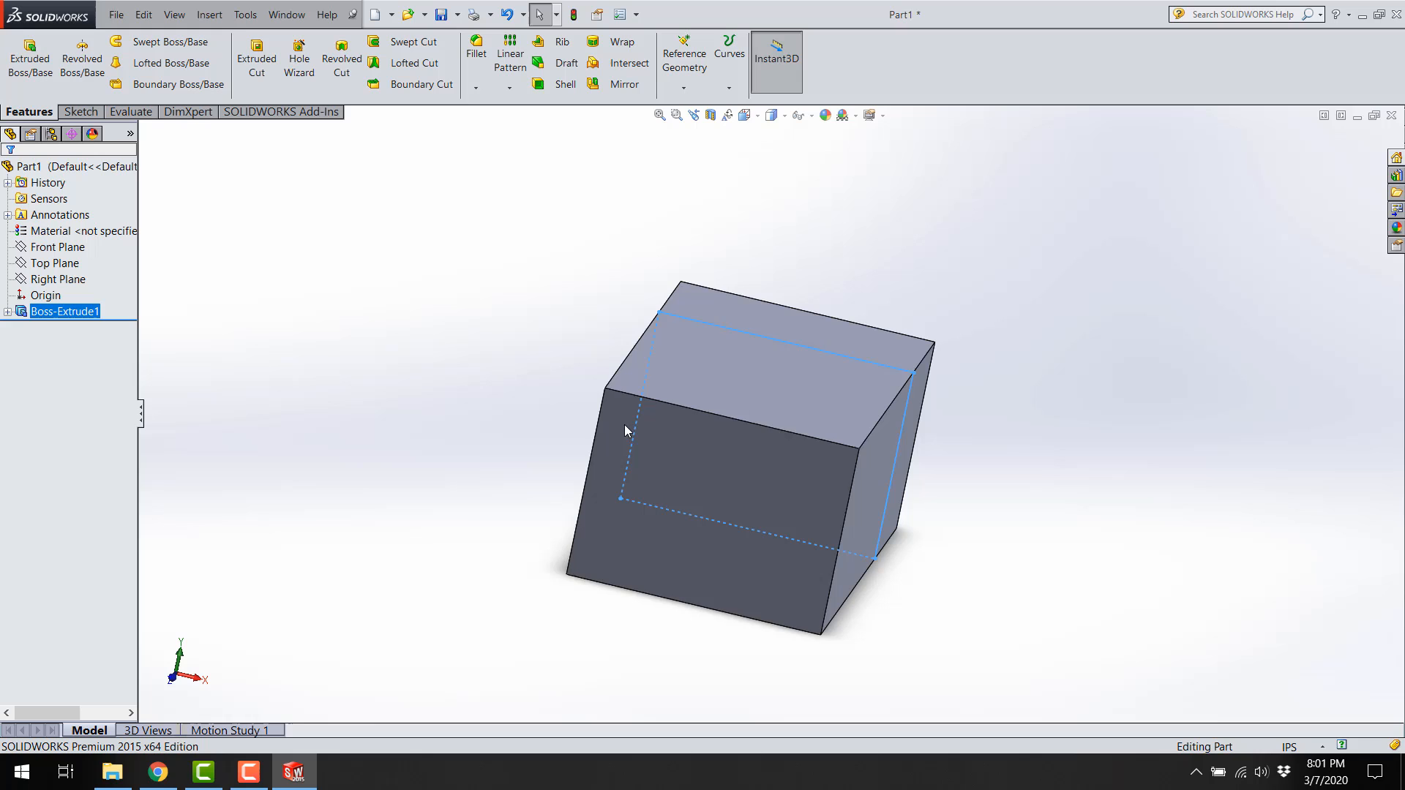
pyautogui.moveTo(981, 527); pyautogui.dragTo(910, 657, button='middle')
pyautogui.click(996, 534)
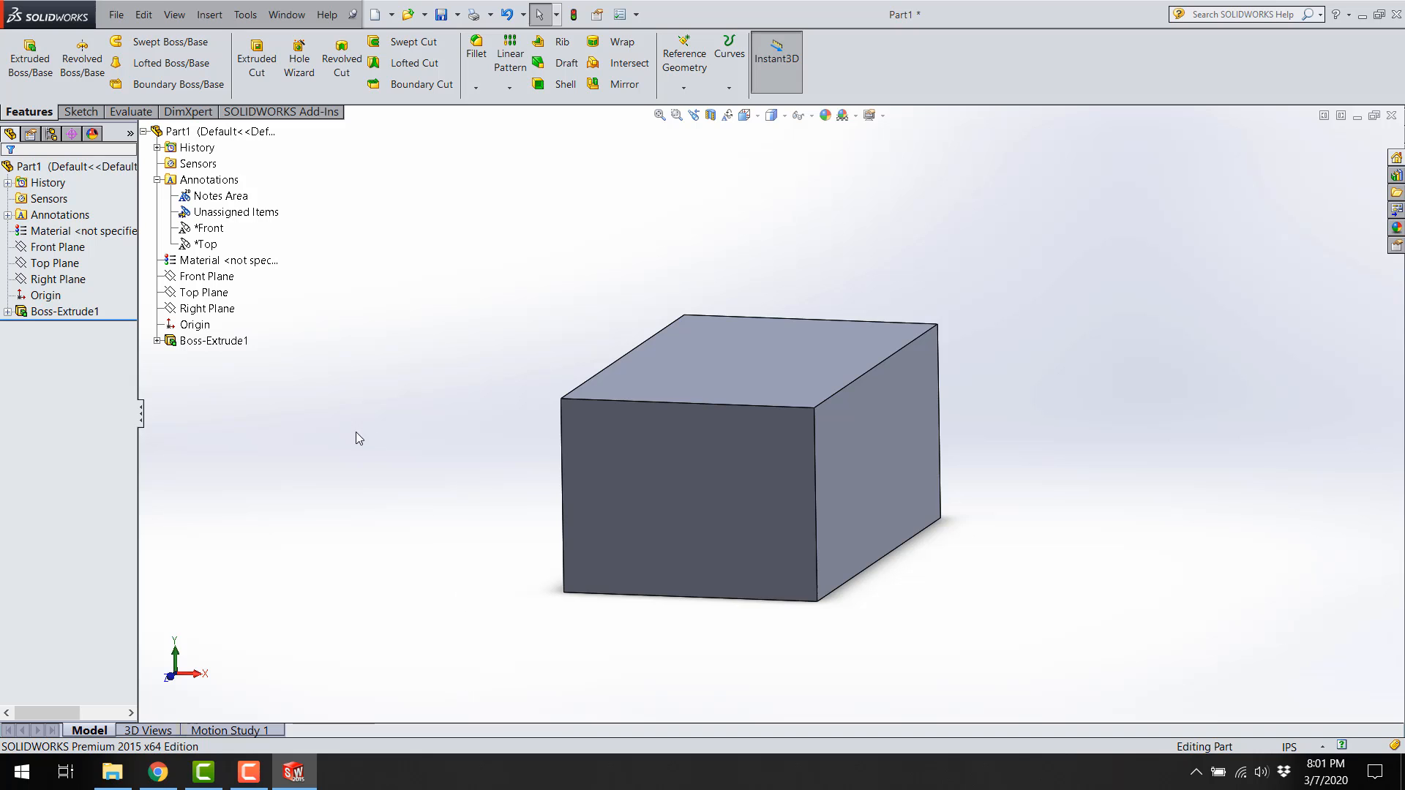
pyautogui.moveTo(504, 451); pyautogui.dragTo(415, 486, button='middle')
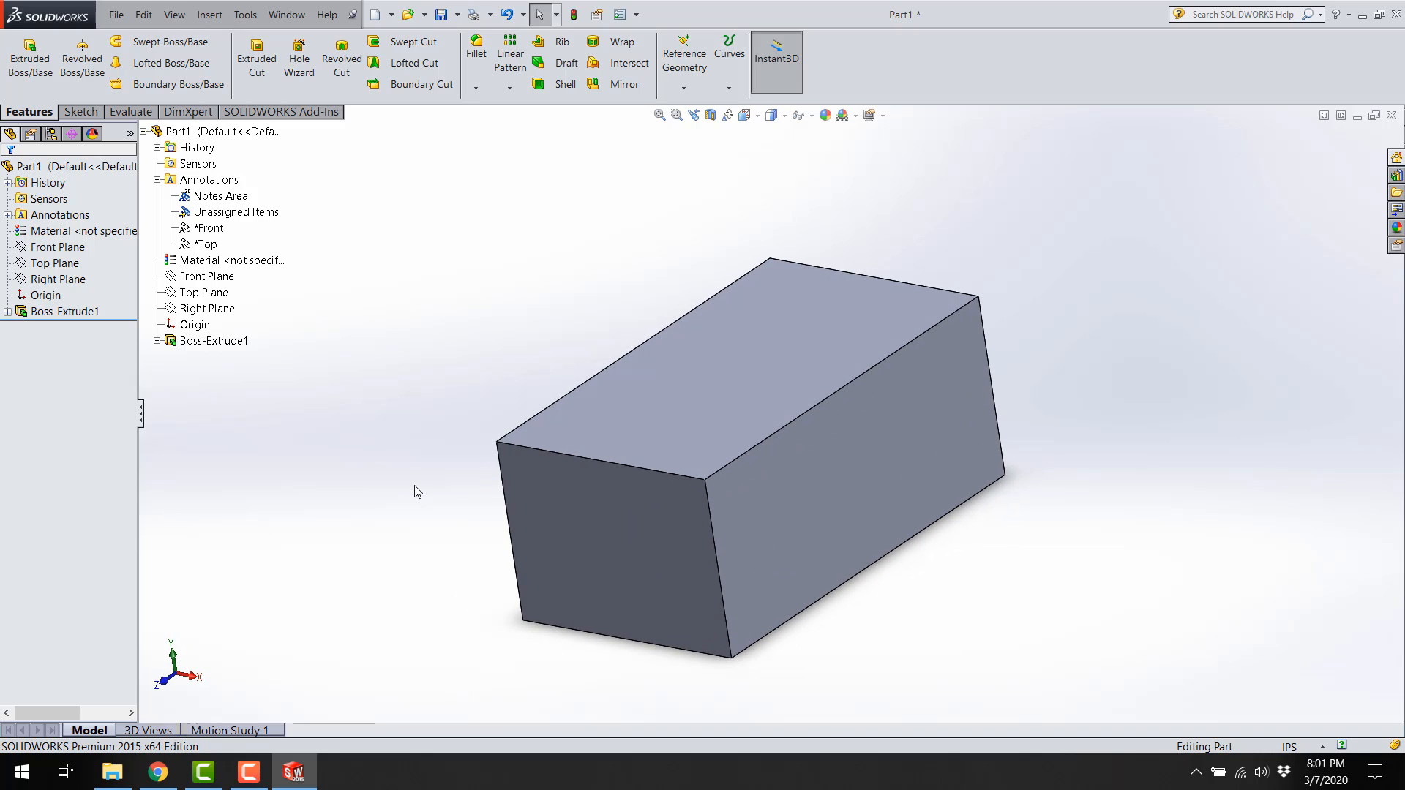